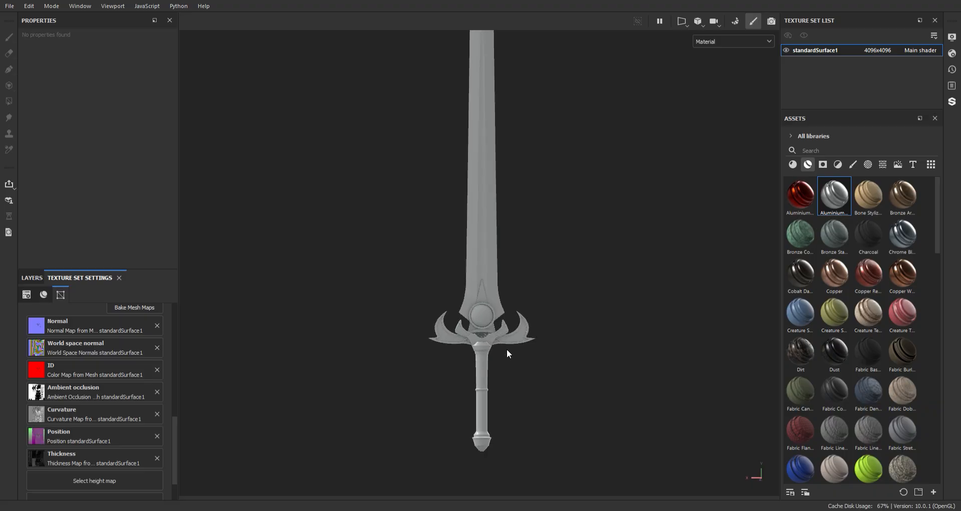
# Examine the untextured sword model from blade tip to pommel
pyautogui.keyDown('alt'); pyautogui.moveTo(550, 352); pyautogui.dragTo(566, 386, button='middle'); pyautogui.keyUp('alt')
pyautogui.keyDown('alt'); pyautogui.moveTo(566, 386); pyautogui.dragTo(548, 495, button='right'); pyautogui.keyUp('alt')
pyautogui.keyDown('alt'); pyautogui.moveTo(531, 406); pyautogui.dragTo(536, 308, button='middle'); pyautogui.keyUp('alt')
pyautogui.keyDown('alt'); pyautogui.moveTo(536, 308); pyautogui.dragTo(510, 177, button='right'); pyautogui.keyUp('alt')
pyautogui.keyDown('alt'); pyautogui.moveTo(573, 214); pyautogui.dragTo(567, 247, button='middle'); pyautogui.keyUp('alt')
pyautogui.keyDown('alt'); pyautogui.moveTo(567, 247); pyautogui.dragTo(575, 301, button='right'); pyautogui.keyUp('alt')
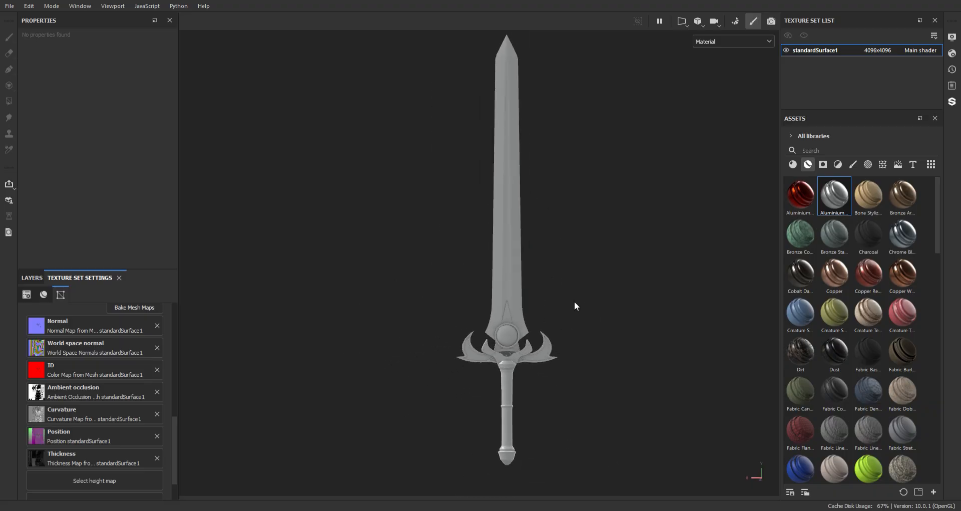
pyautogui.keyDown('alt'); pyautogui.moveTo(581, 275); pyautogui.dragTo(584, 286, button='middle'); pyautogui.keyUp('alt')
pyautogui.keyDown('alt'); pyautogui.moveTo(584, 285); pyautogui.dragTo(582, 283); pyautogui.keyUp('alt')
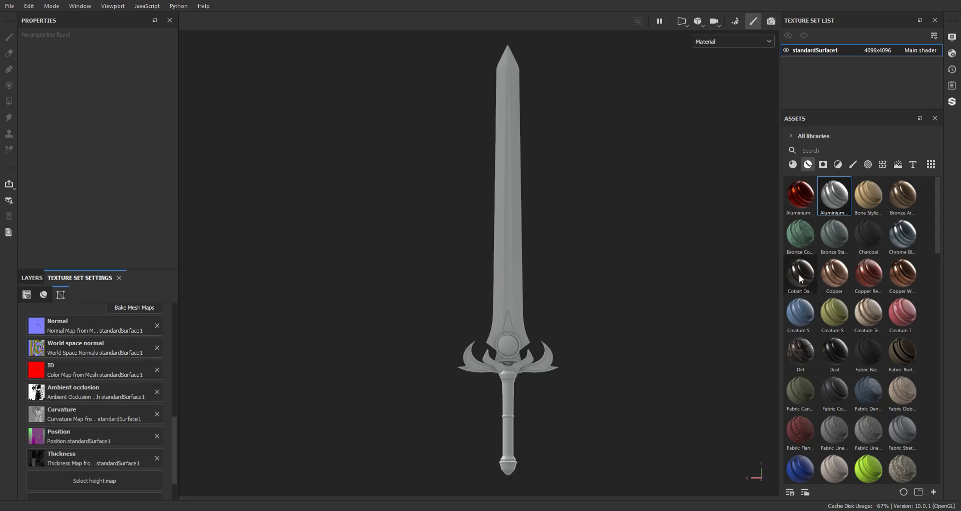
# Apply the Cobalt Damaged smart material to the sword and expand its layer group
pyautogui.click(32, 278)
pyautogui.moveTo(801, 275); pyautogui.dragTo(500, 288)
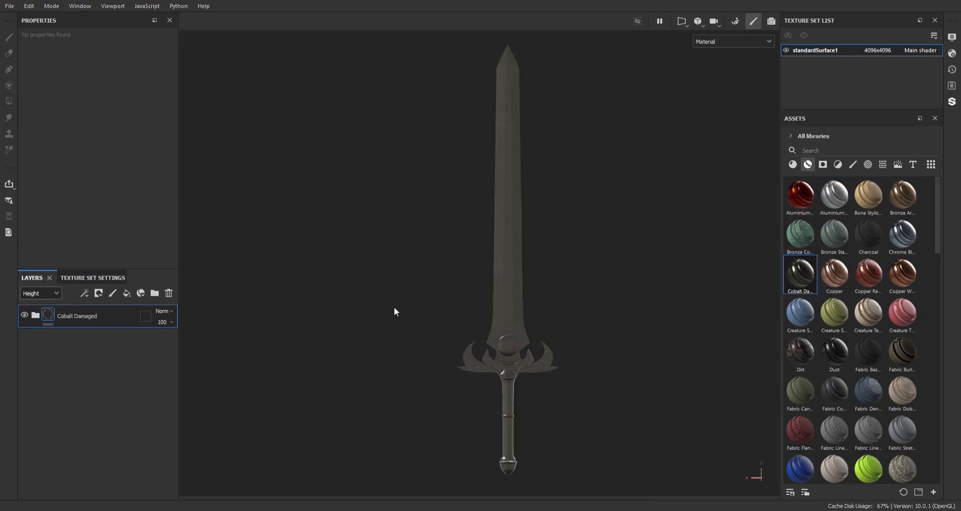
pyautogui.click(36, 316)
# Darken the base color of the Base Metal layer to a near-black tone
pyautogui.scroll(5, 516, 270)
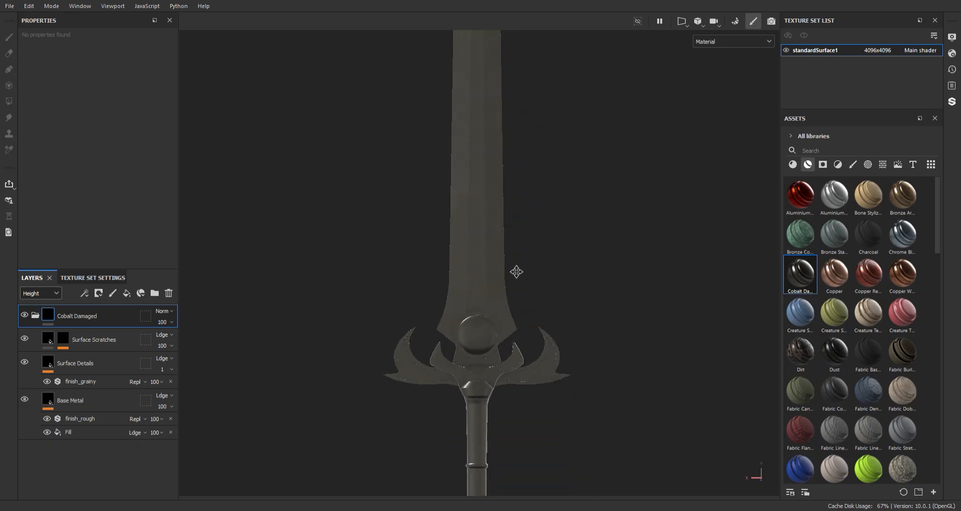
pyautogui.keyDown('alt'); pyautogui.moveTo(524, 209); pyautogui.dragTo(525, 223); pyautogui.keyUp('alt')
pyautogui.keyDown('alt'); pyautogui.moveTo(526, 223); pyautogui.dragTo(538, 251, button='middle'); pyautogui.keyUp('alt')
pyautogui.keyDown('shift'); pyautogui.moveTo(537, 252); pyautogui.dragTo(562, 252, button='right'); pyautogui.keyUp('shift')
pyautogui.keyDown('alt'); pyautogui.moveTo(540, 342); pyautogui.dragTo(540, 256, button='middle'); pyautogui.keyUp('alt')
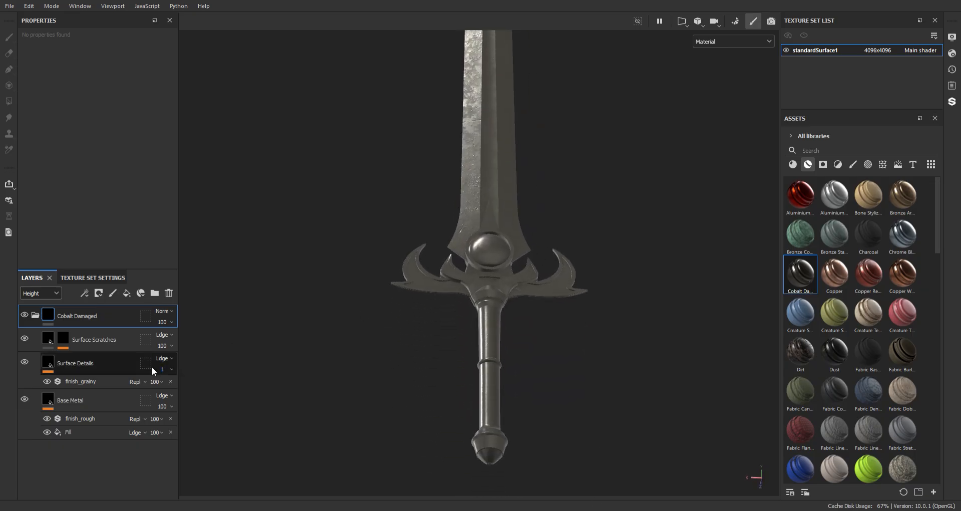
pyautogui.click(74, 400)
pyautogui.scroll(-5, 116, 254)
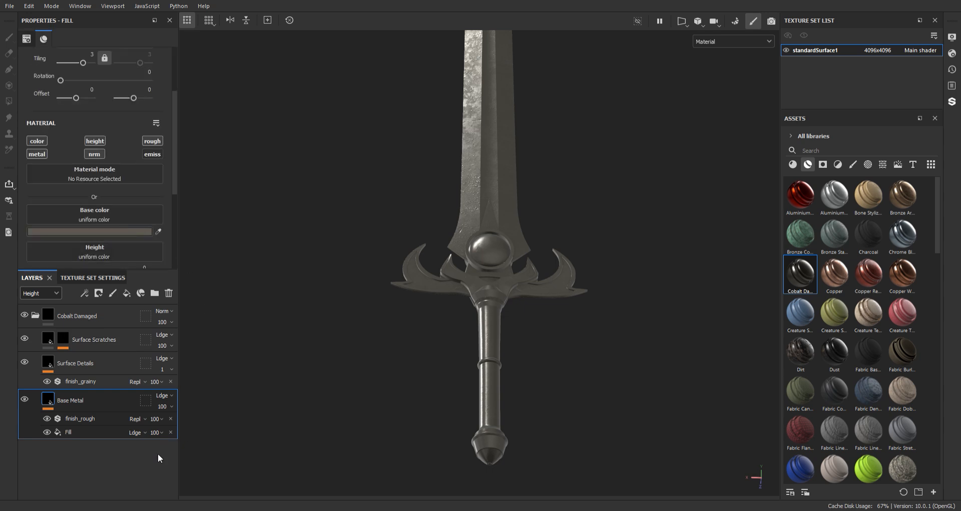
pyautogui.moveTo(160, 452); pyautogui.dragTo(145, 453)
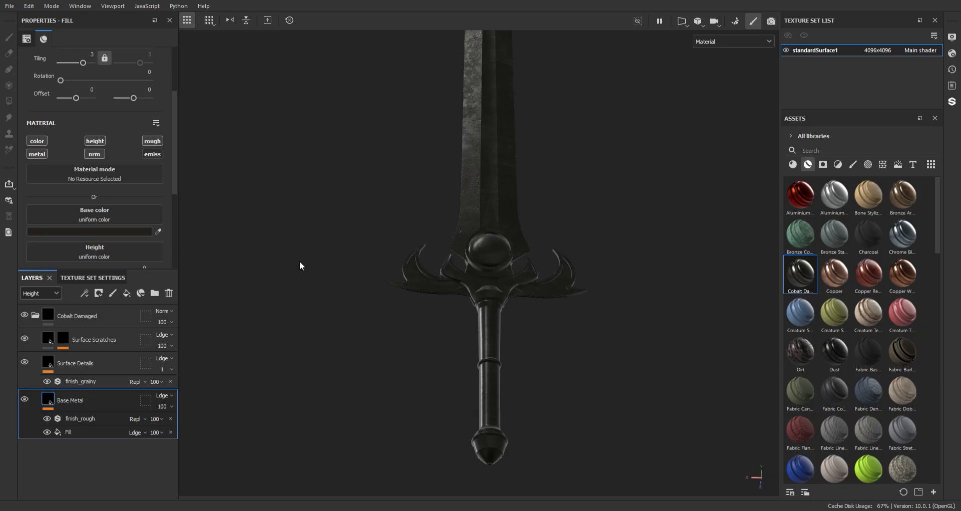
# Inspect the darkened metal and edge wear up close on the crossguard, round gem and grip
pyautogui.moveTo(513, 365)
pyautogui.keyDown('alt'); pyautogui.mouseDown(button='middle')
pyautogui.moveTo(517, 214)
pyautogui.moveTo(515, 362)
pyautogui.mouseUp(button='middle'); pyautogui.keyUp('alt')
pyautogui.keyDown('alt'); pyautogui.moveTo(515, 362); pyautogui.dragTo(551, 348, button='right'); pyautogui.keyUp('alt')
pyautogui.keyDown('alt'); pyautogui.moveTo(551, 348); pyautogui.dragTo(493, 416); pyautogui.keyUp('alt')
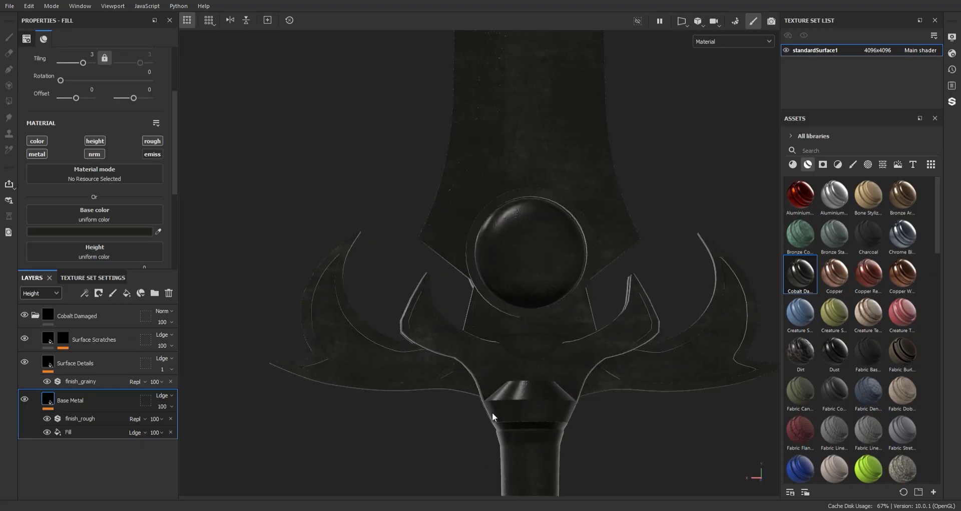
pyautogui.keyDown('alt'); pyautogui.moveTo(492, 416); pyautogui.dragTo(459, 264, button='middle'); pyautogui.keyUp('alt')
pyautogui.keyDown('alt'); pyautogui.moveTo(459, 264); pyautogui.dragTo(496, 359, button='right'); pyautogui.keyUp('alt')
pyautogui.keyDown('alt'); pyautogui.moveTo(495, 359); pyautogui.dragTo(509, 354); pyautogui.keyUp('alt')
pyautogui.moveTo(509, 354)
pyautogui.keyDown('shift'); pyautogui.mouseDown(button='right')
pyautogui.moveTo(579, 354)
pyautogui.moveTo(560, 352)
pyautogui.mouseUp(button='right'); pyautogui.keyUp('shift')
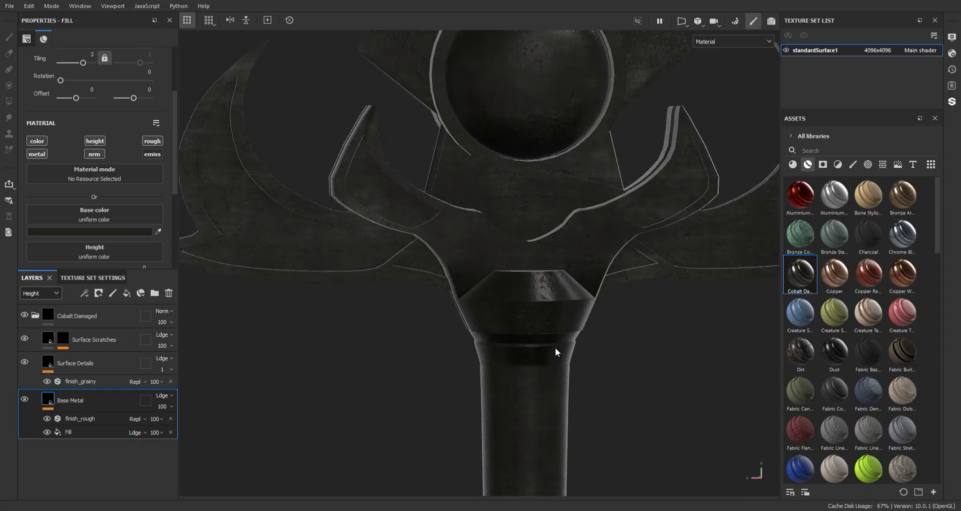
pyautogui.keyDown('alt'); pyautogui.moveTo(555, 352); pyautogui.dragTo(549, 292); pyautogui.keyUp('alt')
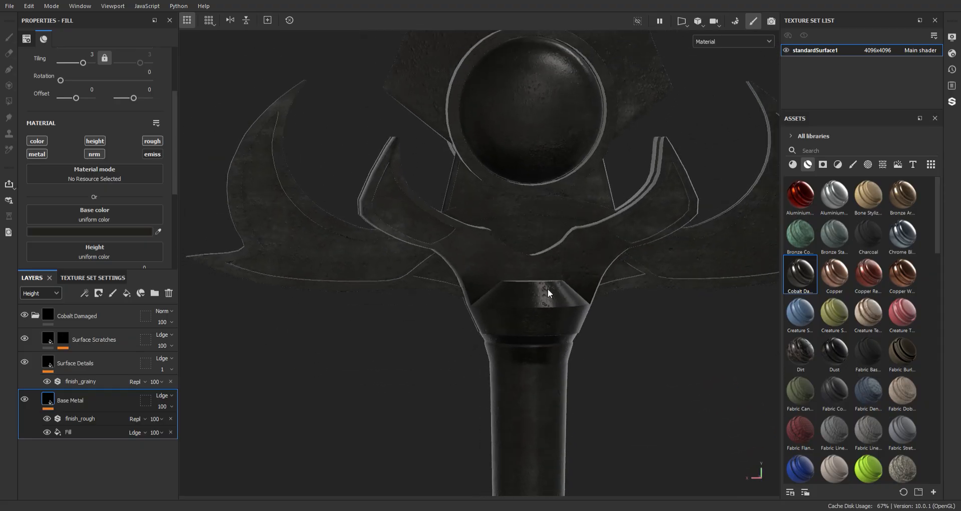
# Choose a different environment map in the display settings and rotate the lighting around the sword
pyautogui.click(953, 37)
pyautogui.click(905, 192)
pyautogui.keyDown('shift'); pyautogui.moveTo(614, 329); pyautogui.dragTo(639, 320, button='right'); pyautogui.keyUp('shift')
pyautogui.keyDown('alt'); pyautogui.moveTo(640, 352); pyautogui.dragTo(427, 35, button='right'); pyautogui.keyUp('alt')
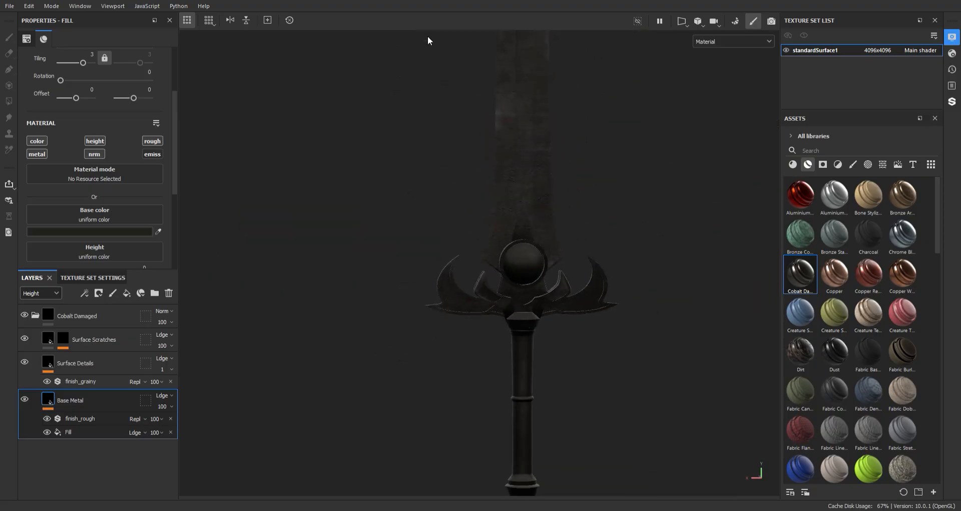
pyautogui.keyDown('alt'); pyautogui.moveTo(471, 75); pyautogui.dragTo(493, 107); pyautogui.keyUp('alt')
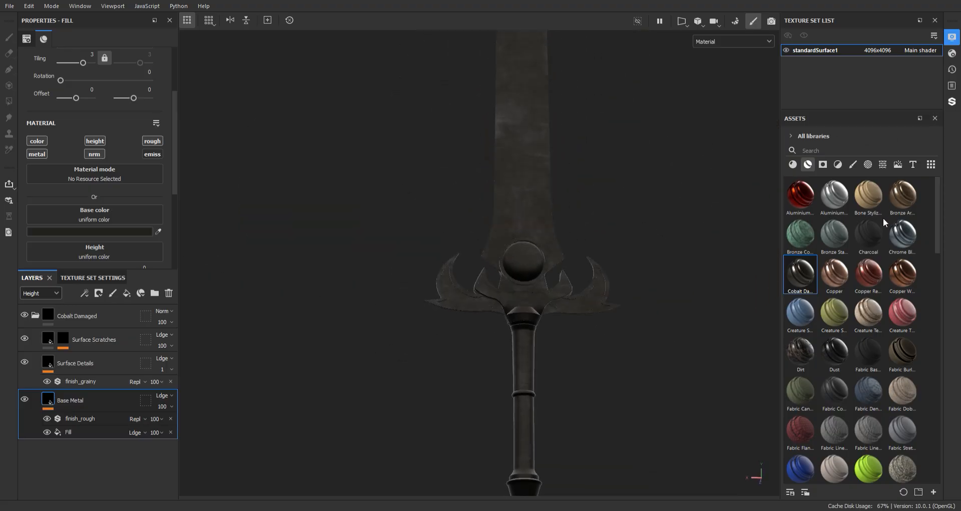
pyautogui.keyDown('shift'); pyautogui.moveTo(582, 207); pyautogui.dragTo(623, 194, button='right'); pyautogui.keyUp('shift')
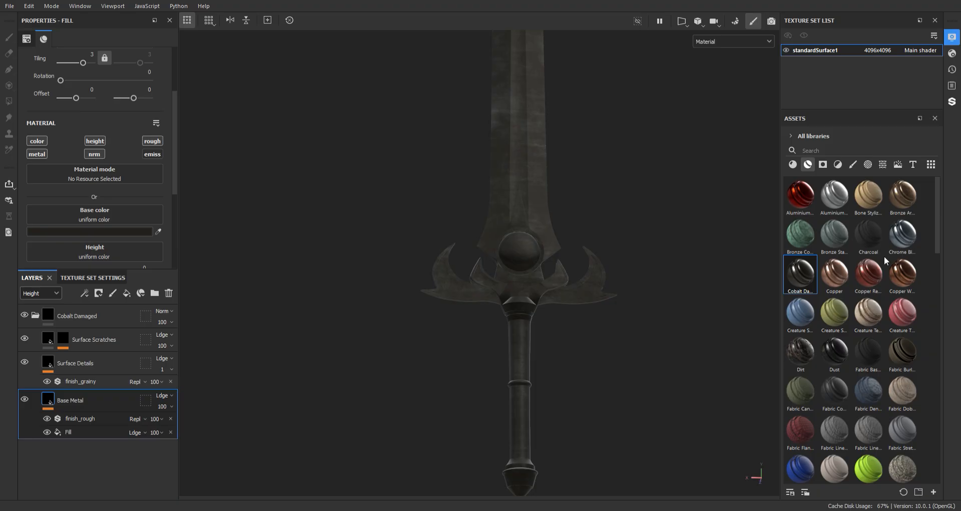
pyautogui.moveTo(640, 208)
pyautogui.keyDown('shift'); pyautogui.mouseDown(button='right')
pyautogui.moveTo(631, 189)
pyautogui.moveTo(674, 189)
pyautogui.moveTo(663, 232)
pyautogui.moveTo(643, 222)
pyautogui.mouseUp(button='right'); pyautogui.keyUp('shift')
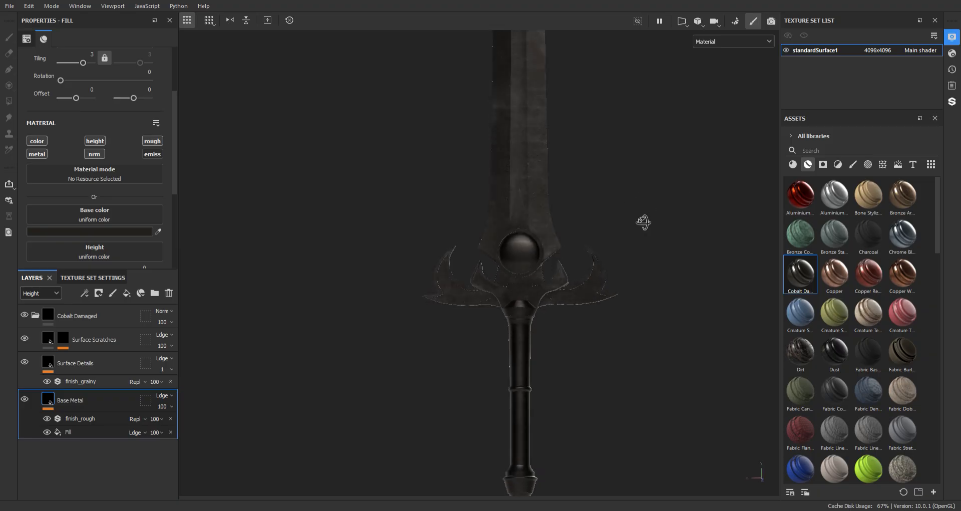
pyautogui.keyDown('alt'); pyautogui.moveTo(644, 221); pyautogui.dragTo(669, 203); pyautogui.keyUp('alt')
pyautogui.click(935, 40)
# Remove the finish_rough filter from the Base Metal layer
pyautogui.keyDown('alt'); pyautogui.moveTo(599, 241); pyautogui.dragTo(560, 148, button='right'); pyautogui.keyUp('alt')
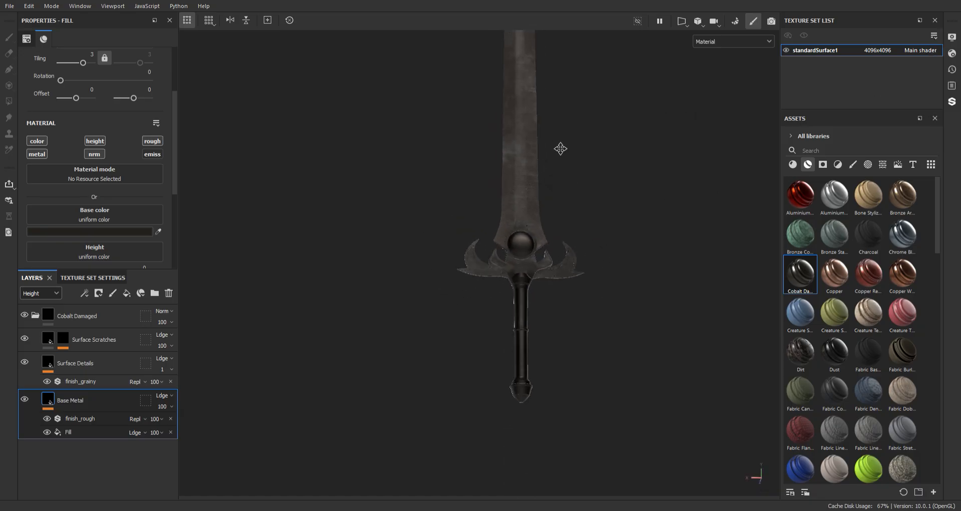
pyautogui.keyDown('alt'); pyautogui.moveTo(560, 149); pyautogui.dragTo(550, 190, button='middle'); pyautogui.keyUp('alt')
pyautogui.moveTo(550, 189)
pyautogui.keyDown('alt'); pyautogui.mouseDown()
pyautogui.moveTo(511, 184)
pyautogui.moveTo(555, 174)
pyautogui.mouseUp(); pyautogui.keyUp('alt')
pyautogui.keyDown('alt'); pyautogui.moveTo(557, 173); pyautogui.dragTo(582, 343, button='right'); pyautogui.keyUp('alt')
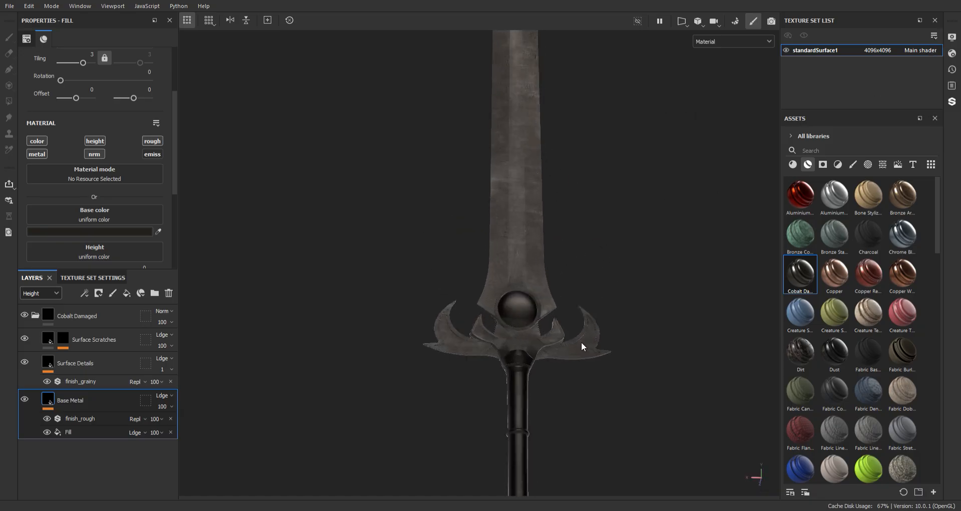
pyautogui.keyDown('alt'); pyautogui.moveTo(582, 346); pyautogui.dragTo(579, 232, button='middle'); pyautogui.keyUp('alt')
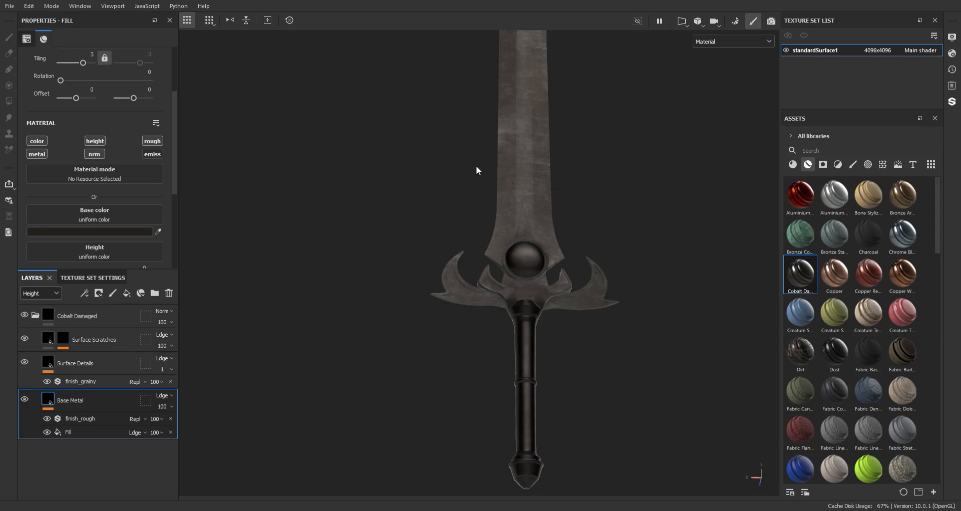
pyautogui.keyDown('alt'); pyautogui.moveTo(476, 170); pyautogui.dragTo(575, 360, button='right'); pyautogui.keyUp('alt')
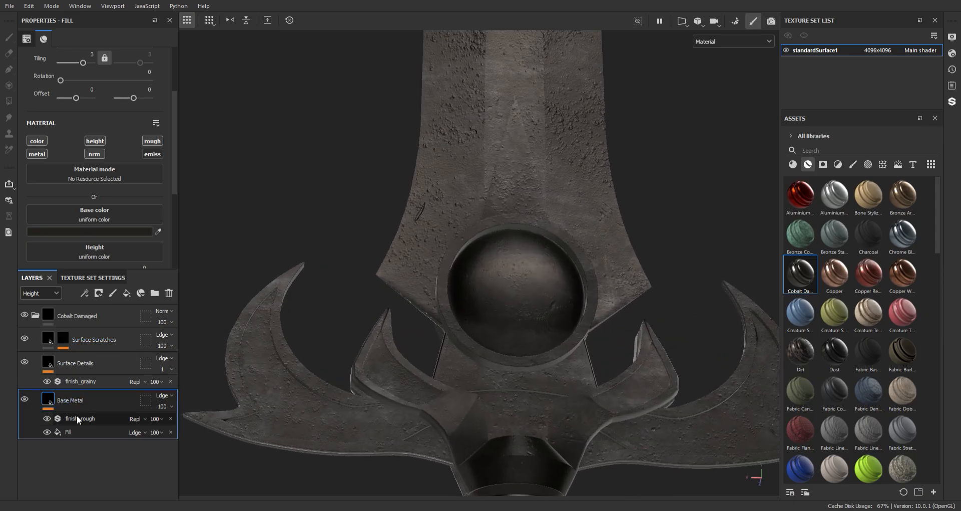
pyautogui.click(170, 419)
# Add a fill layer above Base Metal and disable its color, height, metal and normal channels, keeping only roughness
pyautogui.keyDown('alt'); pyautogui.moveTo(477, 358); pyautogui.dragTo(492, 274, button='right'); pyautogui.keyUp('alt')
pyautogui.scroll(-10, 855, 311)
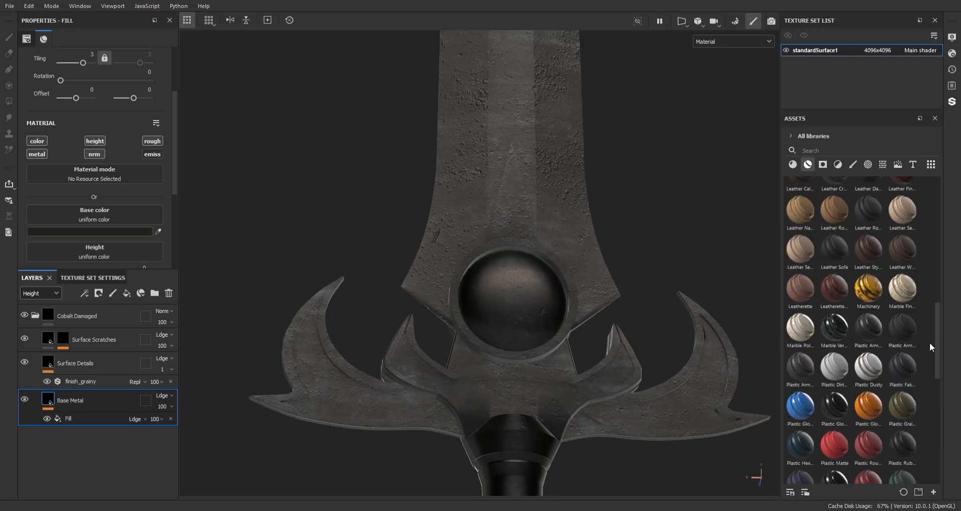
pyautogui.click(125, 294)
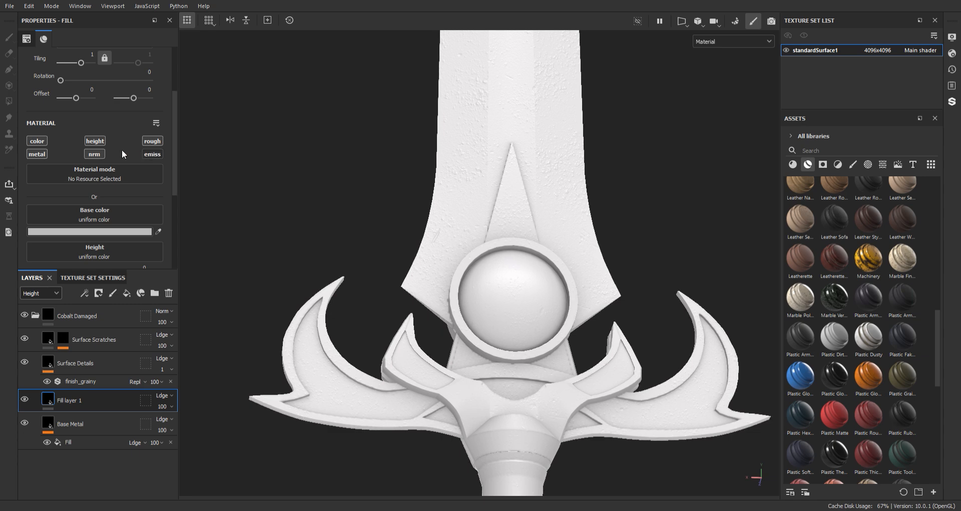
pyautogui.click(97, 142)
pyautogui.click(95, 154)
pyautogui.click(40, 154)
pyautogui.click(43, 142)
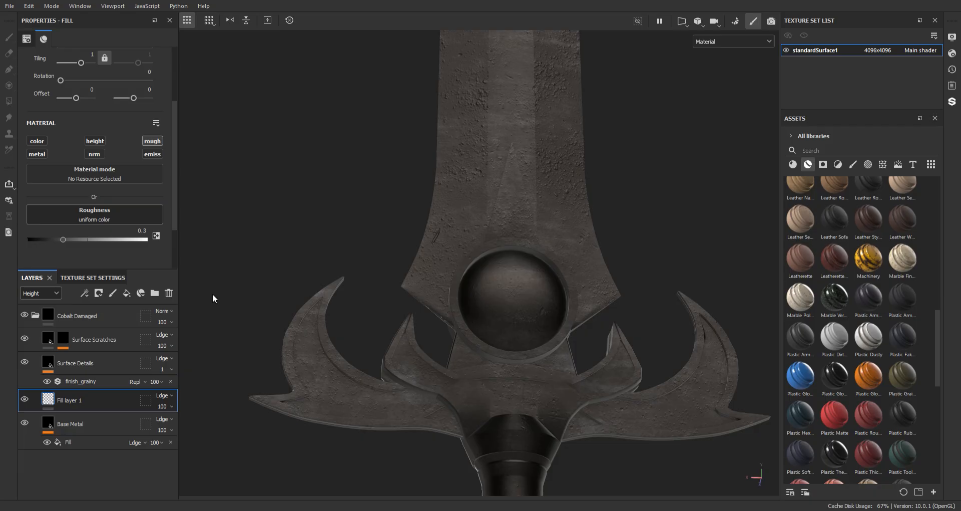
# Use the Ground072_2K-PNG_Displacement_2 texture as the fill layer's roughness, with tri-planar projection and a tiling of about 9.95
pyautogui.scroll(4, 82, 107)
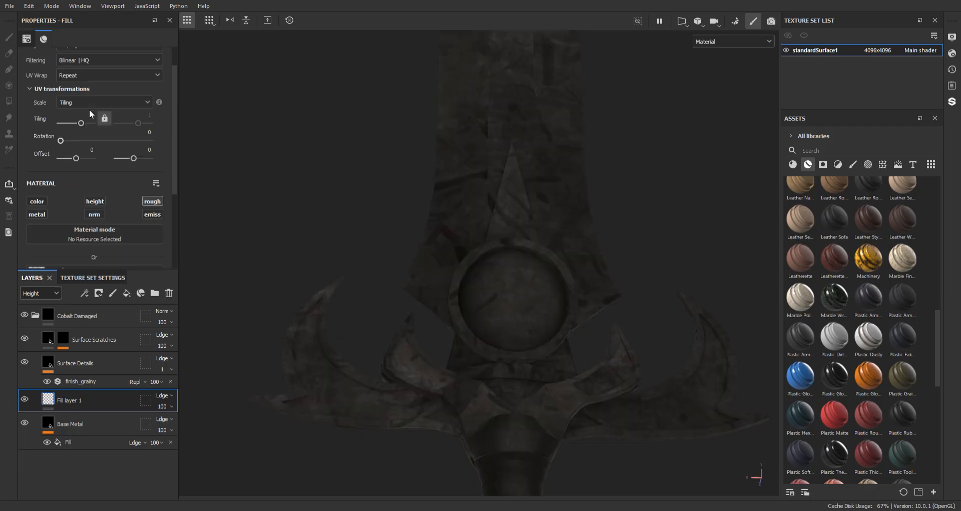
pyautogui.moveTo(80, 171); pyautogui.dragTo(86, 171)
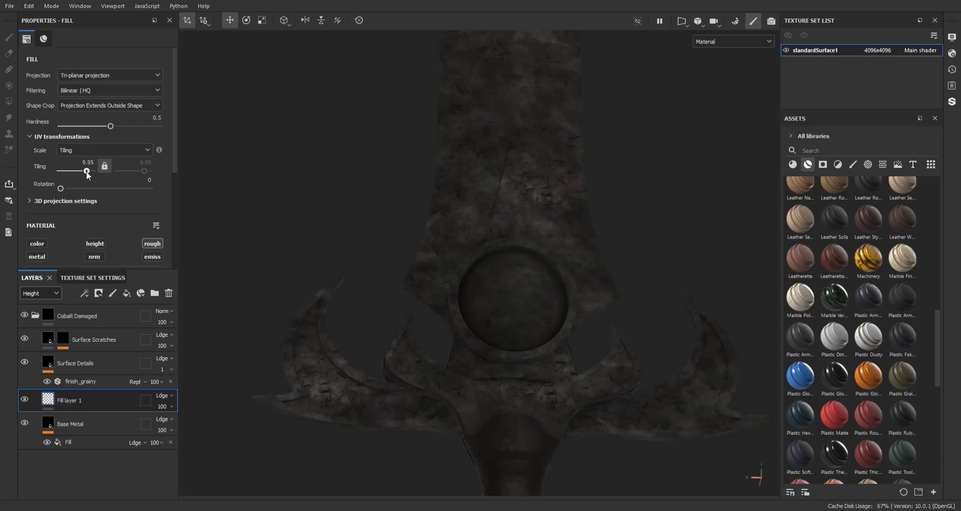
pyautogui.scroll(-5, 92, 219)
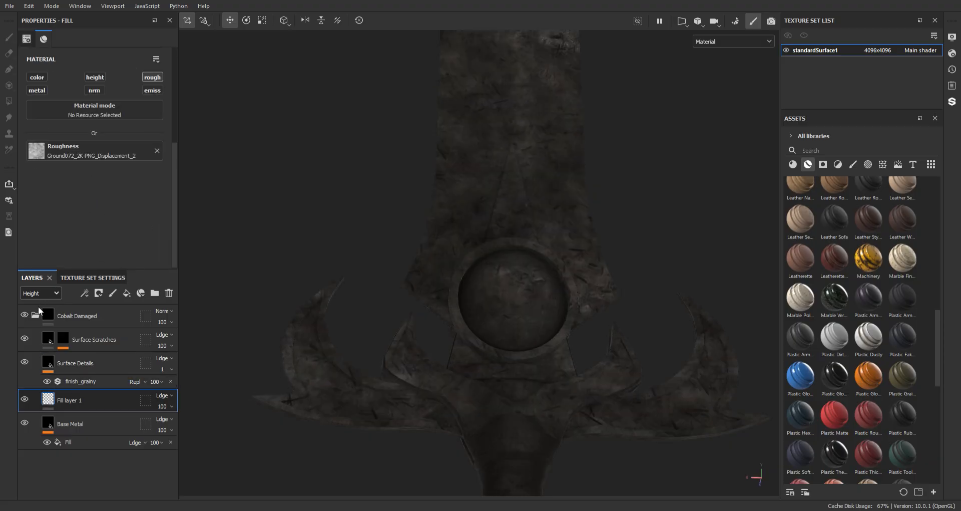
# Switch the layer stack to the Roughness channel and set the opacity of Fill layer 1 to 29
pyautogui.click(36, 325)
pyautogui.click(172, 406)
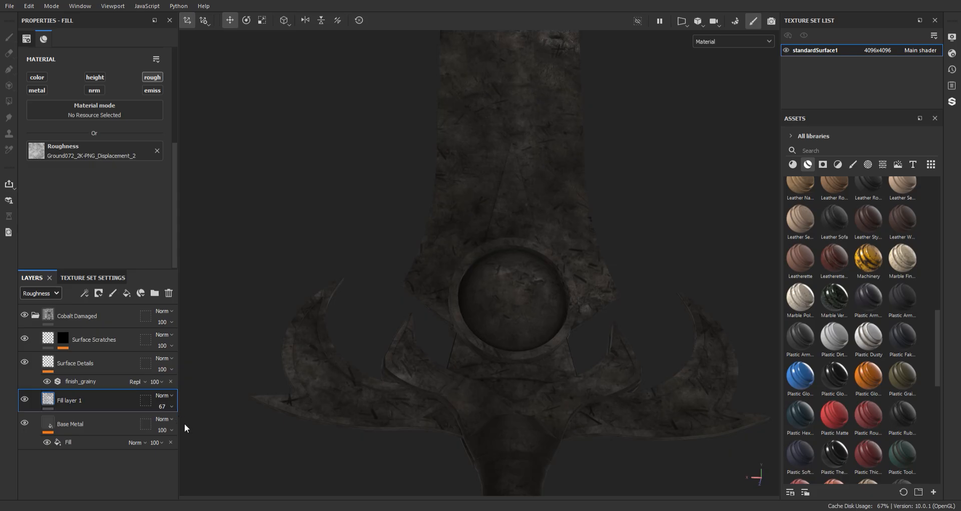
pyautogui.moveTo(185, 422); pyautogui.dragTo(163, 422)
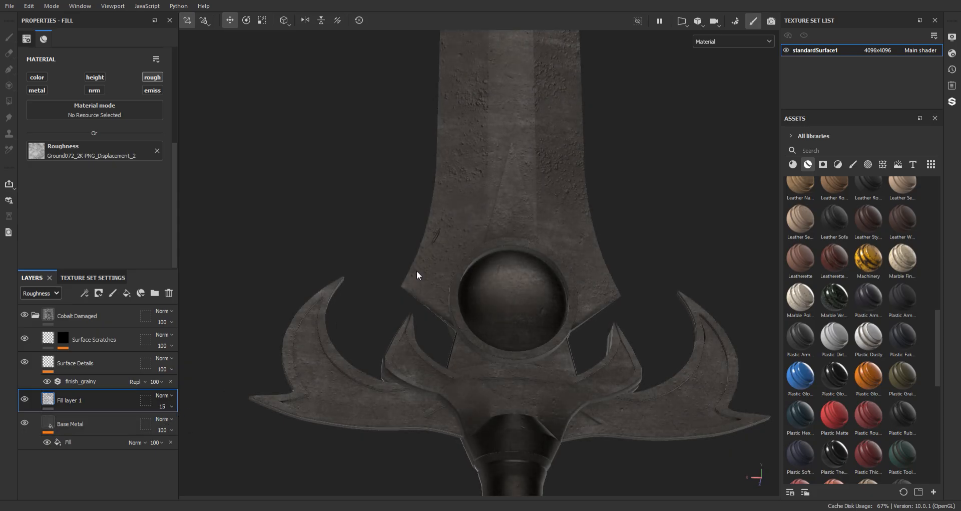
pyautogui.keyDown('alt'); pyautogui.moveTo(417, 270); pyautogui.dragTo(430, 251); pyautogui.keyUp('alt')
pyautogui.moveTo(430, 251)
pyautogui.keyDown('shift'); pyautogui.mouseDown(button='right')
pyautogui.moveTo(455, 258)
pyautogui.moveTo(427, 260)
pyautogui.mouseUp(button='right'); pyautogui.keyUp('shift')
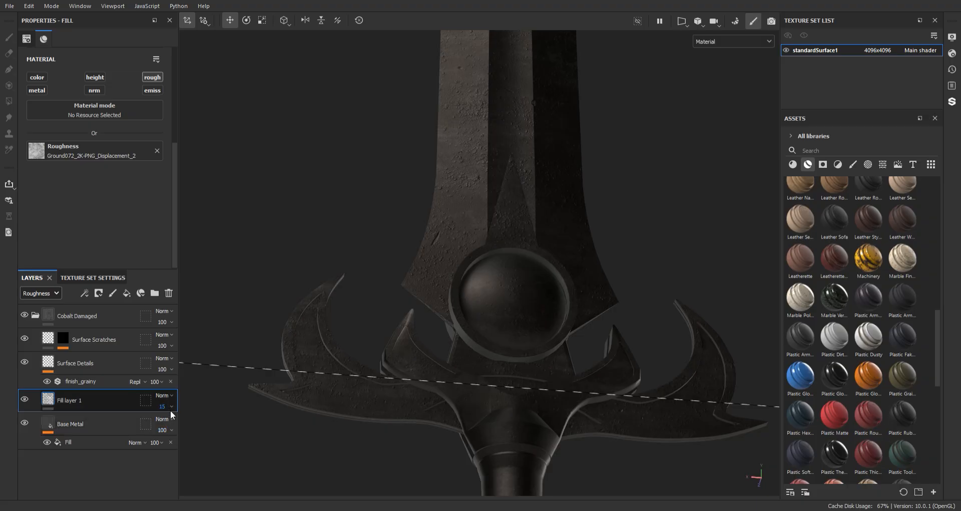
pyautogui.moveTo(166, 422); pyautogui.dragTo(170, 422)
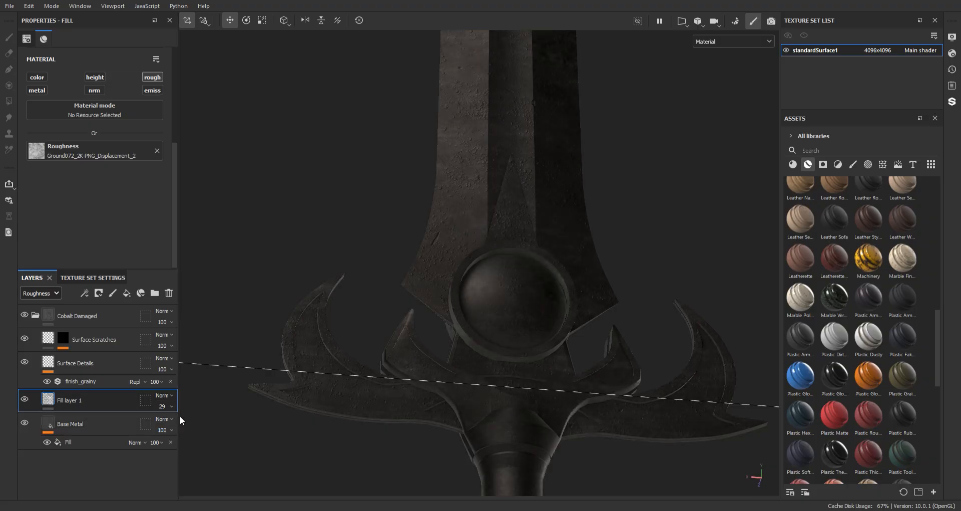
# Lower the roughness opacity of Fill layer 1 to 18 and replace its roughness texture with Grunge Stains Heavy
pyautogui.moveTo(396, 287)
pyautogui.keyDown('shift'); pyautogui.mouseDown(button='right')
pyautogui.moveTo(425, 288)
pyautogui.moveTo(410, 287)
pyautogui.mouseUp(button='right'); pyautogui.keyUp('shift')
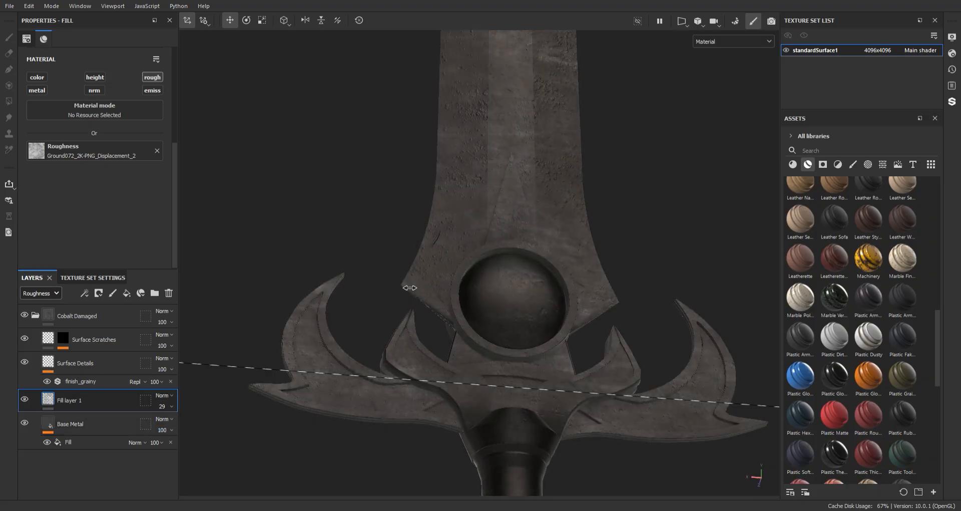
pyautogui.keyDown('alt'); pyautogui.moveTo(525, 392); pyautogui.dragTo(440, 185, button='right'); pyautogui.keyUp('alt')
pyautogui.keyDown('alt'); pyautogui.keyDown('shift'); pyautogui.moveTo(440, 185); pyautogui.dragTo(451, 255); pyautogui.keyUp('shift'); pyautogui.keyUp('alt')
pyautogui.keyDown('alt'); pyautogui.moveTo(451, 255); pyautogui.dragTo(460, 202, button='right'); pyautogui.keyUp('alt')
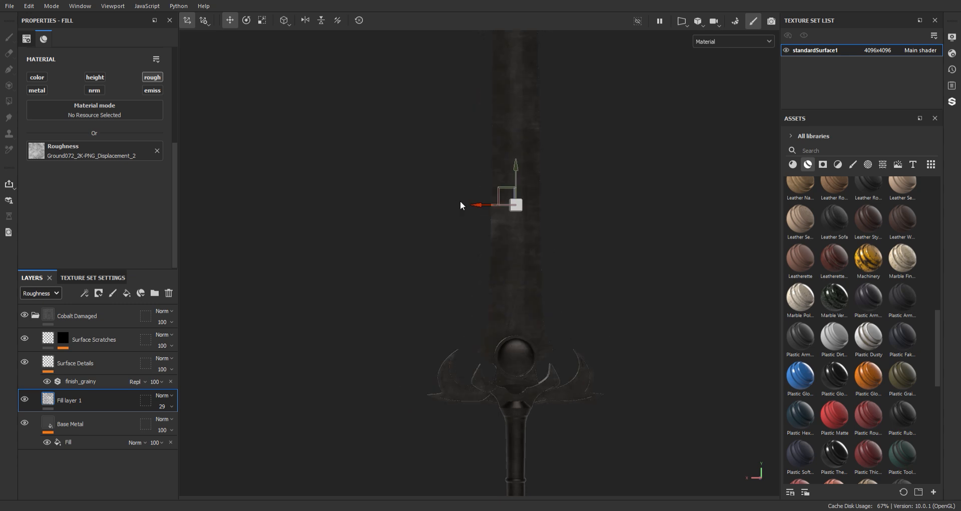
pyautogui.keyDown('alt'); pyautogui.moveTo(461, 202); pyautogui.dragTo(447, 160, button='middle'); pyautogui.keyUp('alt')
pyautogui.keyDown('shift'); pyautogui.moveTo(447, 159); pyautogui.dragTo(458, 139, button='right'); pyautogui.keyUp('shift')
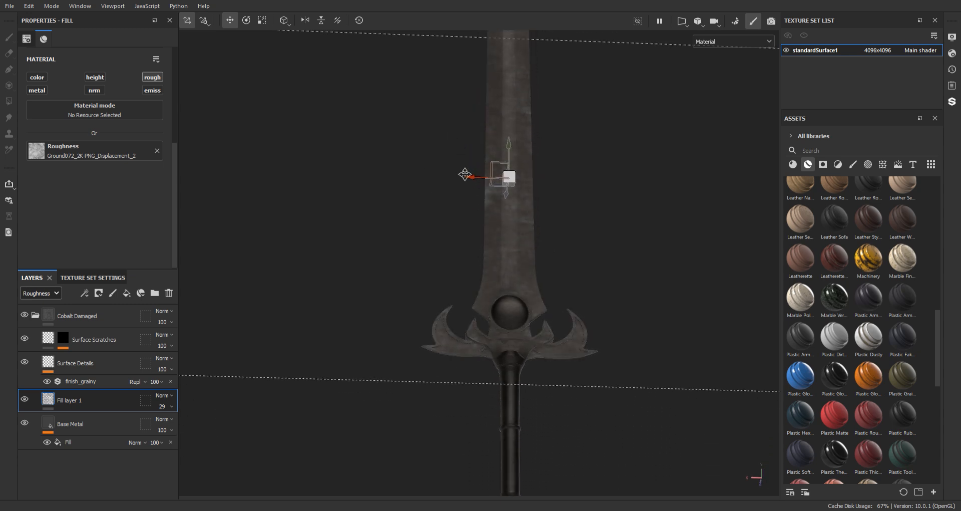
pyautogui.keyDown('alt'); pyautogui.moveTo(465, 175); pyautogui.dragTo(461, 98, button='middle'); pyautogui.keyUp('alt')
pyautogui.keyDown('alt'); pyautogui.moveTo(461, 98); pyautogui.dragTo(474, 157, button='right'); pyautogui.keyUp('alt')
pyautogui.keyDown('alt'); pyautogui.moveTo(474, 157); pyautogui.dragTo(475, 219, button='middle'); pyautogui.keyUp('alt')
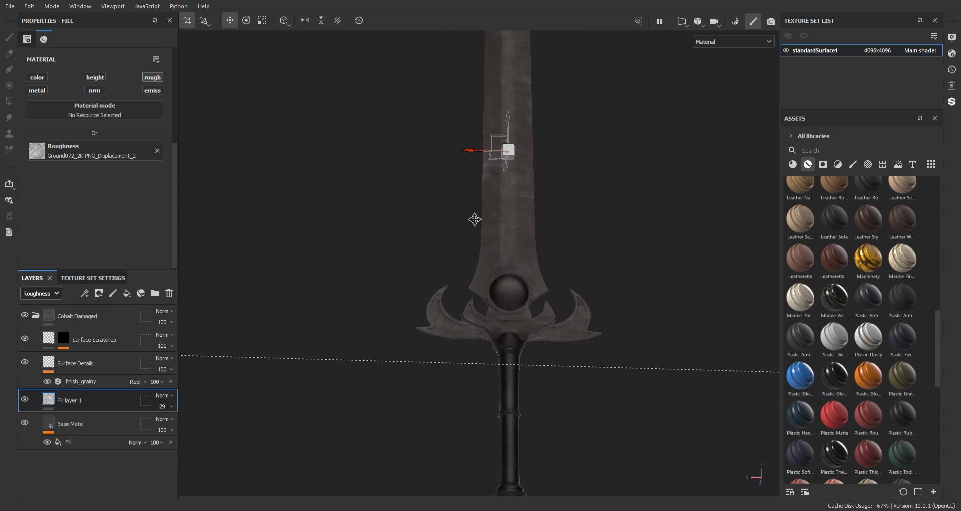
pyautogui.keyDown('alt'); pyautogui.moveTo(476, 220); pyautogui.dragTo(484, 321, button='right'); pyautogui.keyUp('alt')
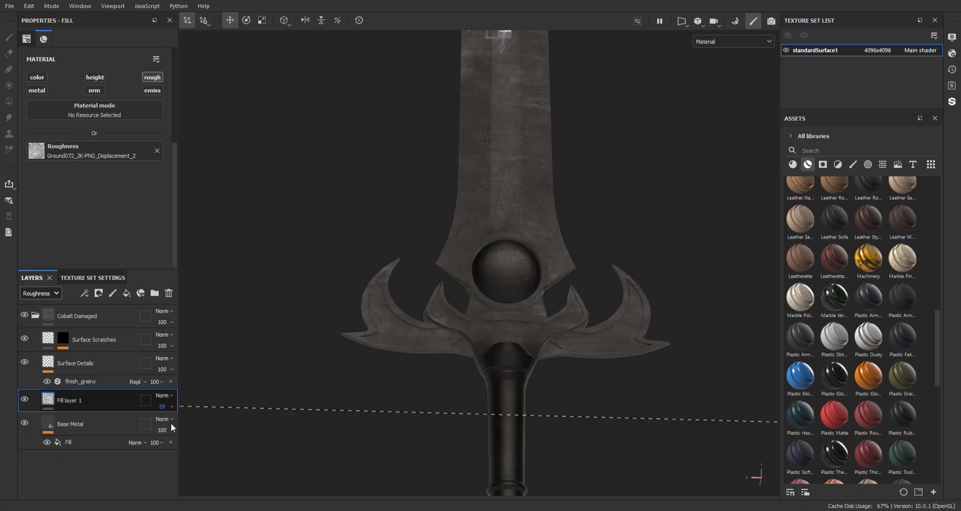
pyautogui.moveTo(158, 425)
pyautogui.mouseDown()
pyautogui.moveTo(187, 425)
pyautogui.moveTo(164, 426)
pyautogui.mouseUp()
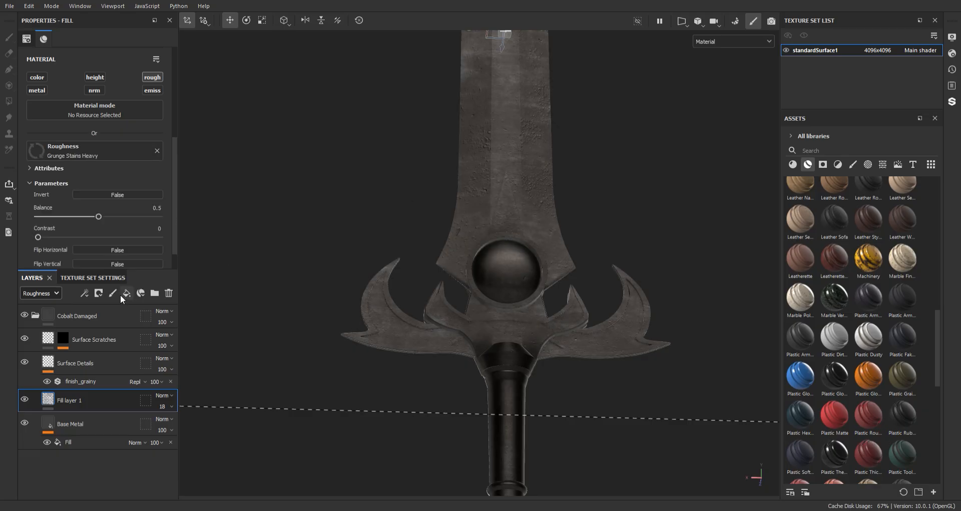
# Raise the roughness opacity of Fill layer 1 to 58 and set its Grunge Stains Heavy balance to 0.67
pyautogui.moveTo(109, 215); pyautogui.dragTo(145, 215)
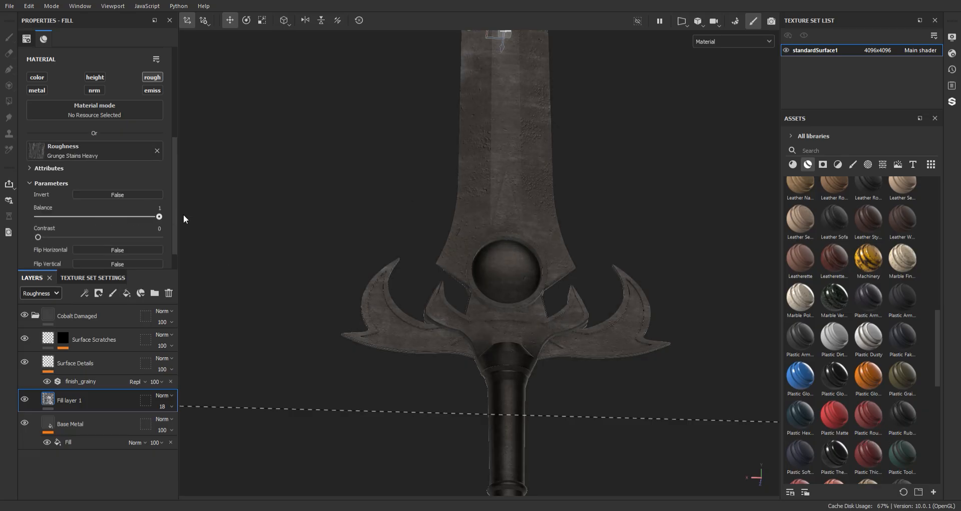
pyautogui.moveTo(164, 407); pyautogui.dragTo(181, 420)
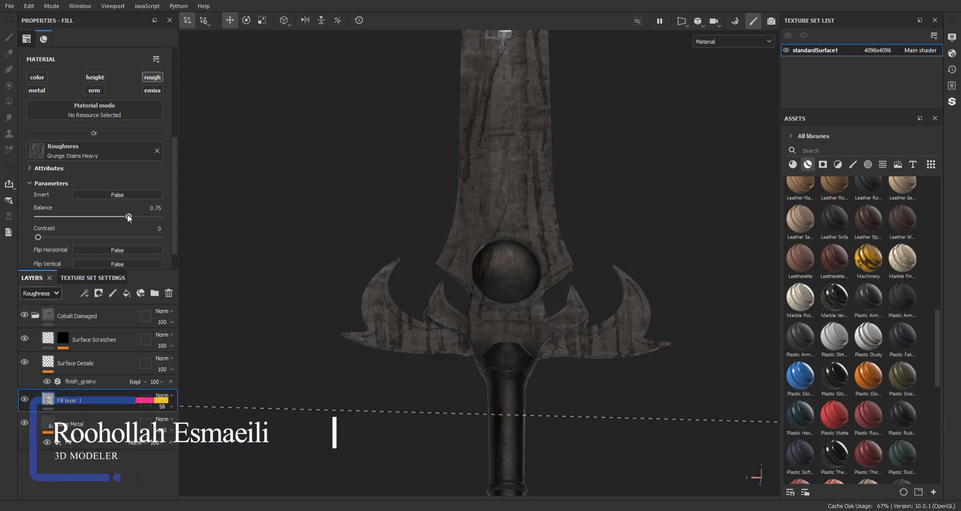
pyautogui.moveTo(129, 216)
pyautogui.mouseDown()
pyautogui.moveTo(118, 219)
pyautogui.moveTo(156, 216)
pyautogui.moveTo(118, 215)
pyautogui.mouseUp()
pyautogui.keyDown('alt'); pyautogui.moveTo(513, 296); pyautogui.dragTo(452, 101, button='right'); pyautogui.keyUp('alt')
pyautogui.keyDown('alt'); pyautogui.moveTo(452, 100); pyautogui.dragTo(447, 219, button='middle'); pyautogui.keyUp('alt')
pyautogui.keyDown('alt'); pyautogui.moveTo(433, 114); pyautogui.dragTo(451, 195, button='middle'); pyautogui.keyUp('alt')
pyautogui.keyDown('alt'); pyautogui.moveTo(450, 189); pyautogui.dragTo(501, 356, button='right'); pyautogui.keyUp('alt')
pyautogui.keyDown('alt'); pyautogui.moveTo(492, 261); pyautogui.dragTo(476, 143, button='middle'); pyautogui.keyUp('alt')
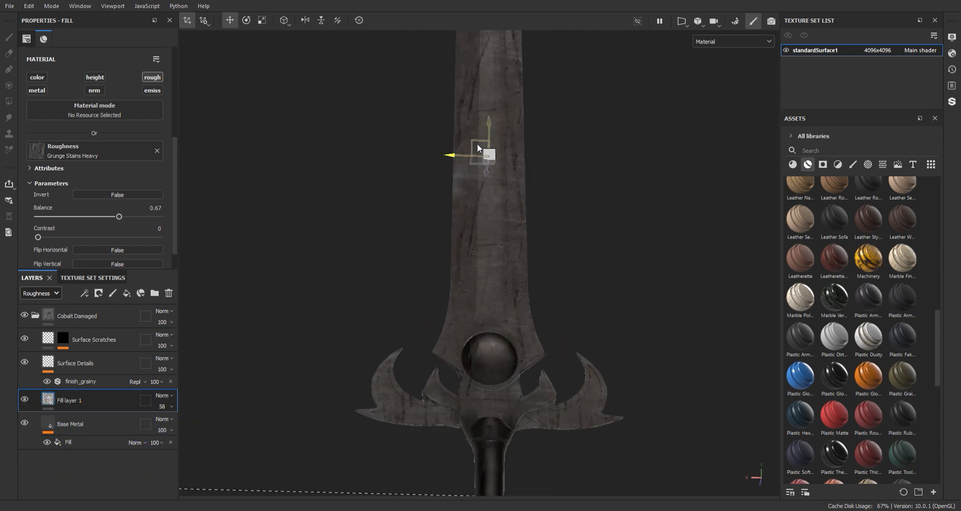
pyautogui.moveTo(476, 144)
pyautogui.keyDown('alt'); pyautogui.mouseDown()
pyautogui.moveTo(511, 161)
pyautogui.moveTo(478, 152)
pyautogui.mouseUp(); pyautogui.keyUp('alt')
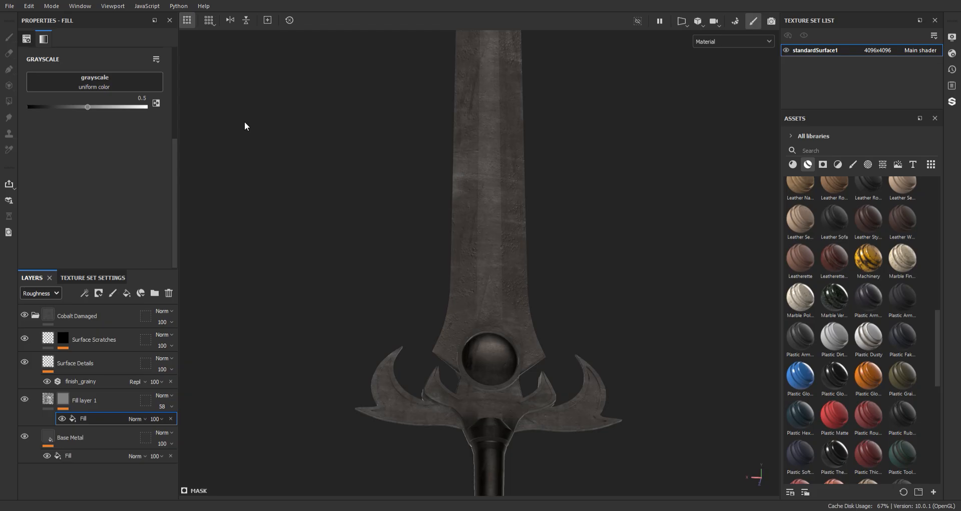
# Add a mask fill to Fill layer 1 using Grunge Map 004, with its balance at 0.86 and Multiply blending
pyautogui.keyDown('alt'); pyautogui.moveTo(418, 162); pyautogui.dragTo(413, 140, button='middle'); pyautogui.keyUp('alt')
pyautogui.scroll(1, 413, 140)
pyautogui.moveTo(99, 161); pyautogui.dragTo(142, 161)
pyautogui.keyDown('alt'); pyautogui.moveTo(412, 155); pyautogui.dragTo(378, 196); pyautogui.keyUp('alt')
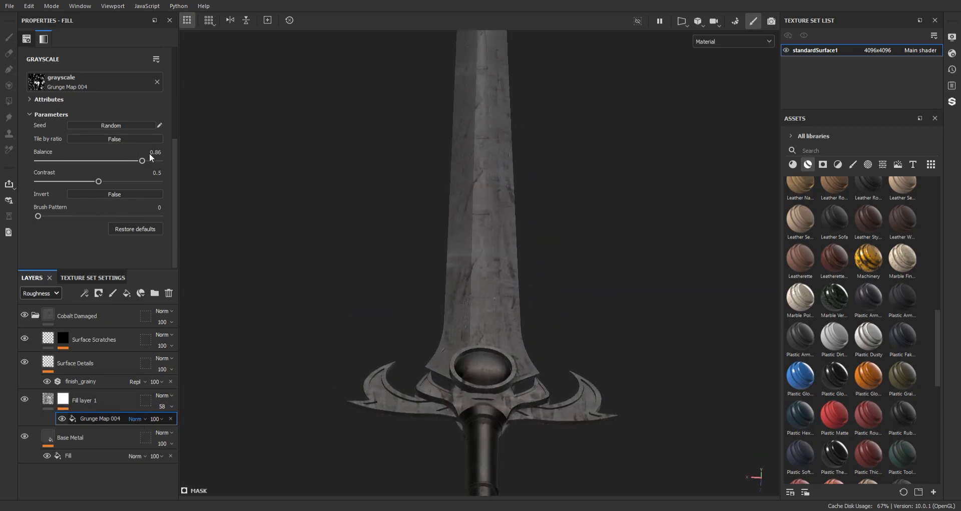
pyautogui.moveTo(422, 220)
pyautogui.keyDown('alt'); pyautogui.mouseDown()
pyautogui.moveTo(420, 179)
pyautogui.moveTo(429, 234)
pyautogui.moveTo(446, 217)
pyautogui.moveTo(444, 204)
pyautogui.mouseUp(); pyautogui.keyUp('alt')
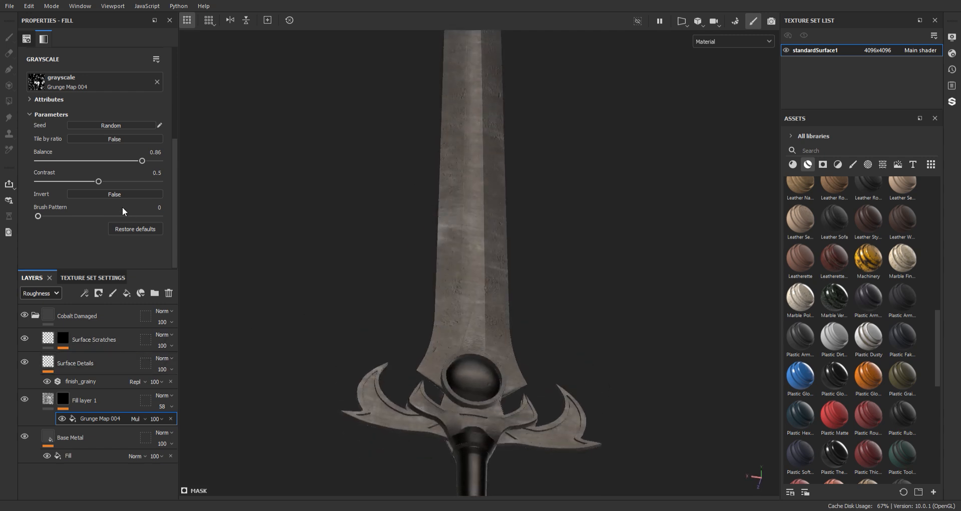
# Set the Grunge Map 004 mask fill to a balance of 0.8, Normal blending and an opacity of 35
pyautogui.moveTo(113, 161); pyautogui.dragTo(134, 161)
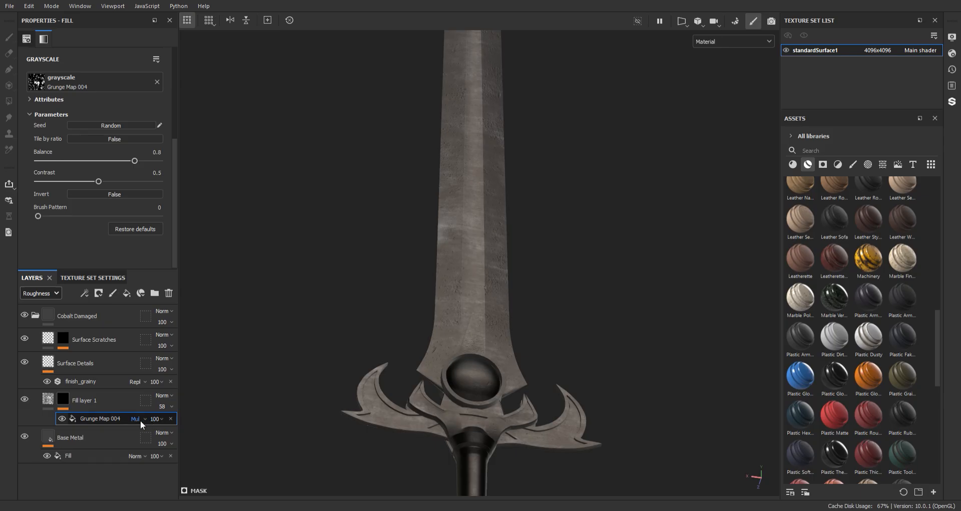
pyautogui.click(151, 119)
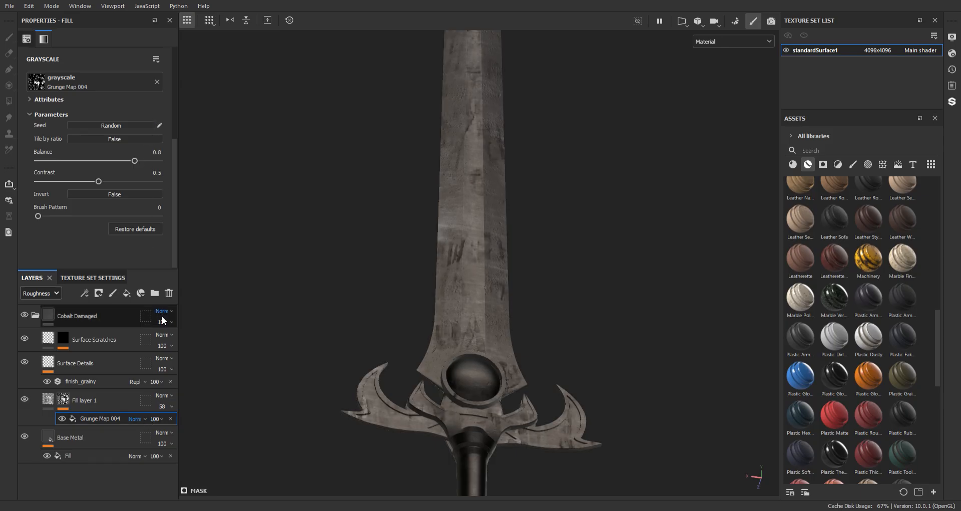
pyautogui.click(162, 419)
pyautogui.click(172, 433)
pyautogui.moveTo(166, 435); pyautogui.dragTo(166, 435)
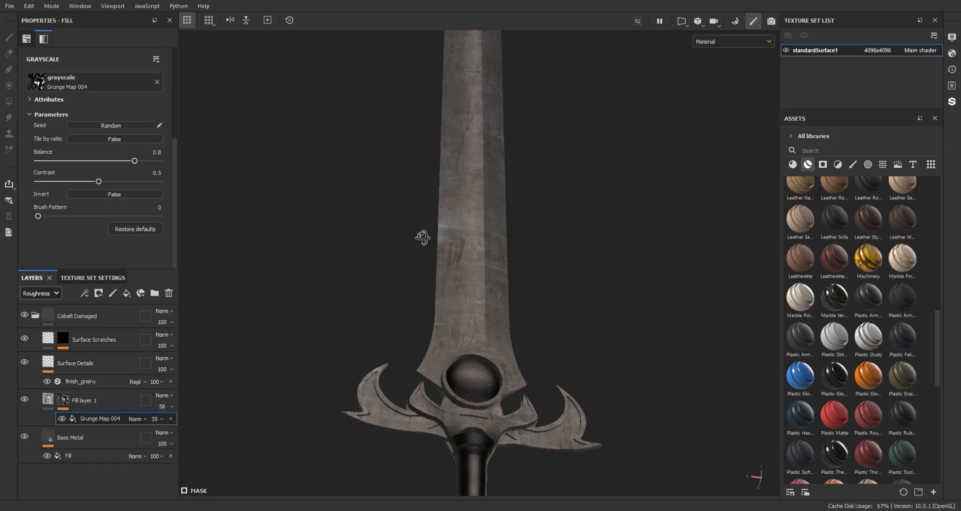
pyautogui.keyDown('alt'); pyautogui.moveTo(421, 238); pyautogui.dragTo(419, 181); pyautogui.keyUp('alt')
pyautogui.keyDown('shift'); pyautogui.moveTo(418, 181); pyautogui.dragTo(348, 127, button='right'); pyautogui.keyUp('shift')
pyautogui.moveTo(348, 126)
pyautogui.keyDown('alt'); pyautogui.mouseDown()
pyautogui.moveTo(362, 186)
pyautogui.moveTo(346, 138)
pyautogui.mouseUp(); pyautogui.keyUp('alt')
pyautogui.keyDown('alt'); pyautogui.moveTo(400, 174); pyautogui.dragTo(405, 148); pyautogui.keyUp('alt')
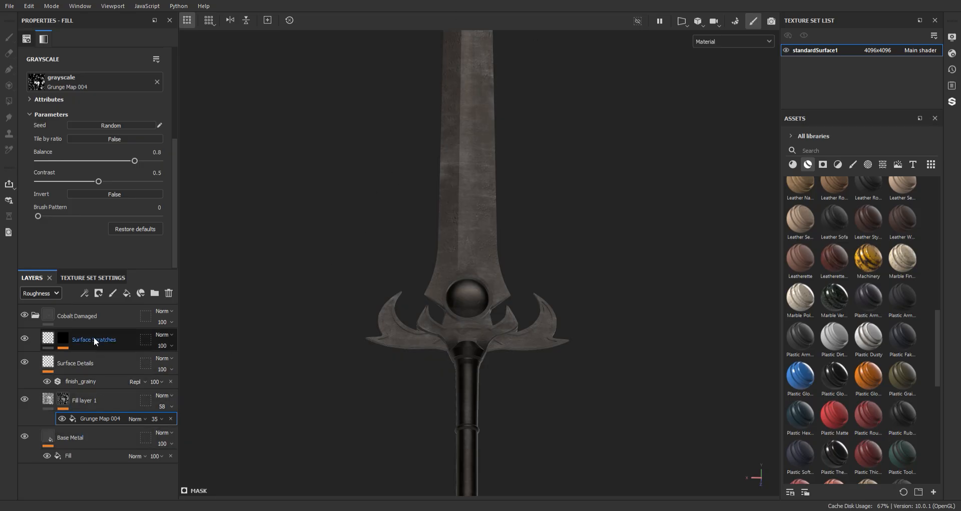
# Collapse the Cobalt Damaged group and add the Glass Film Dirty Mirror smart material above it
pyautogui.click(38, 316)
pyautogui.keyDown('alt'); pyautogui.moveTo(519, 249); pyautogui.dragTo(502, 238); pyautogui.keyUp('alt')
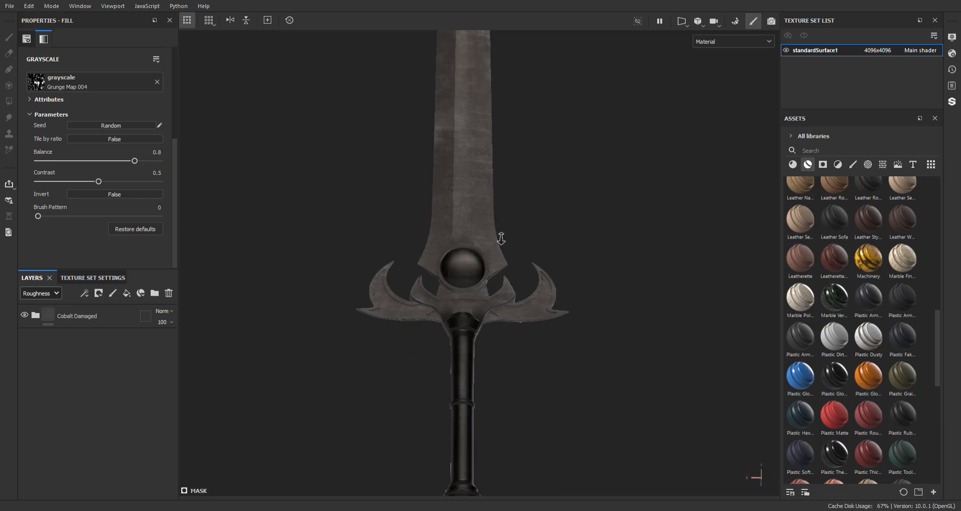
pyautogui.keyDown('alt'); pyautogui.moveTo(502, 237); pyautogui.dragTo(882, 316, button='right'); pyautogui.keyUp('alt')
pyautogui.scroll(5, 882, 314)
pyautogui.scroll(-5, 885, 315)
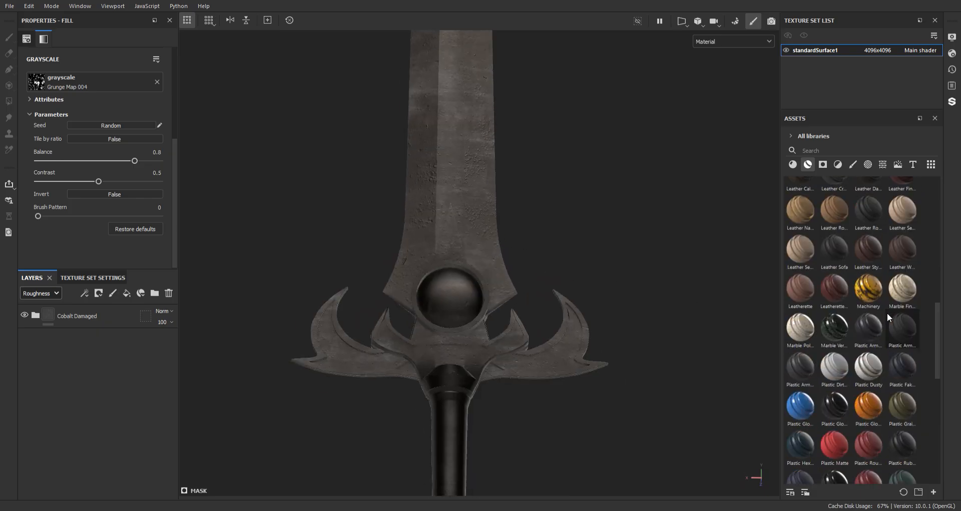
pyautogui.moveTo(937, 330); pyautogui.dragTo(938, 279)
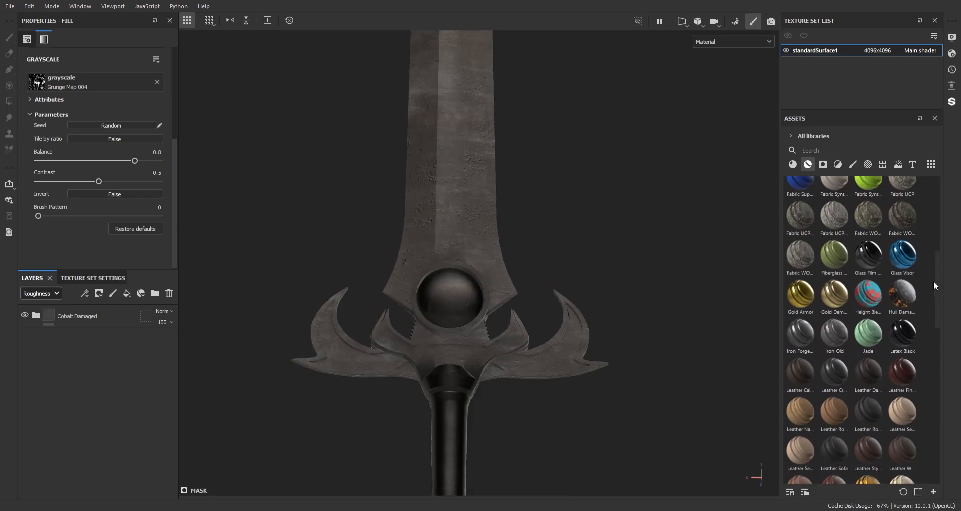
pyautogui.scroll(1, 896, 298)
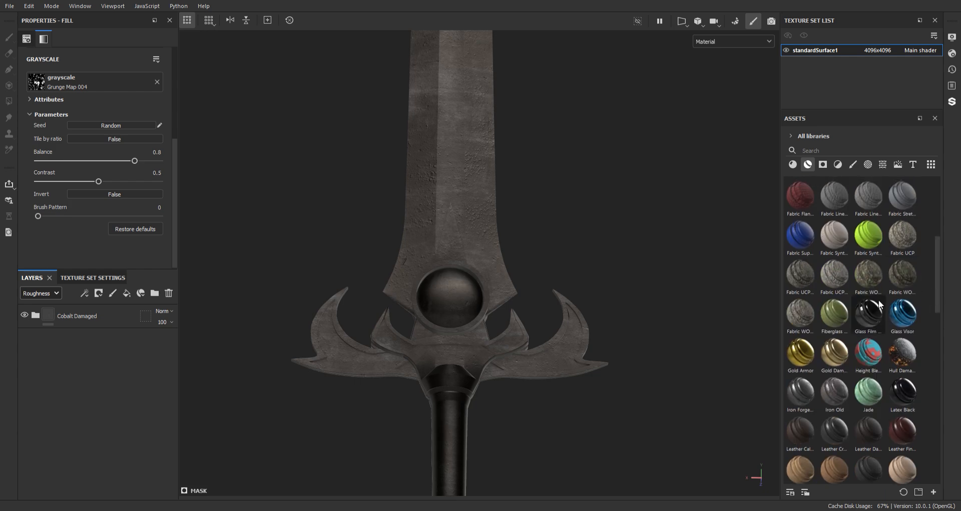
pyautogui.moveTo(876, 307); pyautogui.dragTo(119, 301)
pyautogui.moveTo(110, 305); pyautogui.dragTo(110, 304)
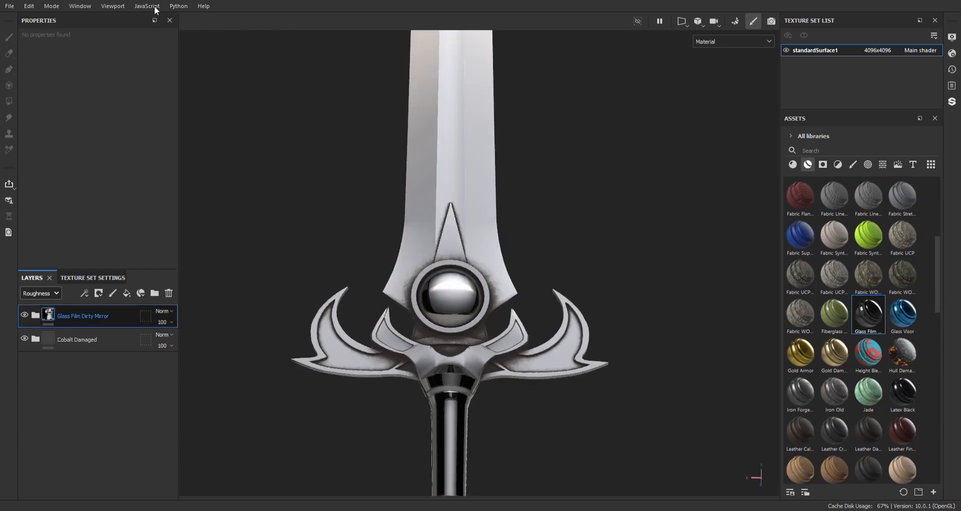
# Give Glass Film Dirty Mirror a black mask and reveal the material only on the round gem in the guard with polygon fill
pyautogui.press('4')
pyautogui.click(459, 305)
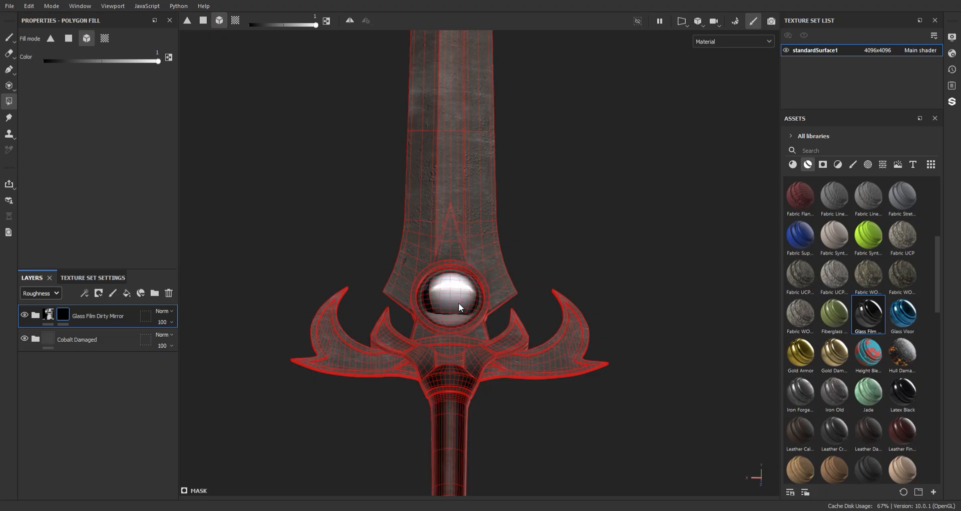
pyautogui.moveTo(375, 324)
pyautogui.keyDown('alt'); pyautogui.mouseDown()
pyautogui.moveTo(551, 316)
pyautogui.moveTo(263, 343)
pyautogui.mouseUp(); pyautogui.keyUp('alt')
pyautogui.click(522, 311)
pyautogui.press('1')
pyautogui.keyDown('alt'); pyautogui.moveTo(497, 328); pyautogui.dragTo(520, 271, button='middle'); pyautogui.keyUp('alt')
pyautogui.keyDown('alt'); pyautogui.moveTo(520, 270); pyautogui.dragTo(506, 296, button='right'); pyautogui.keyUp('alt')
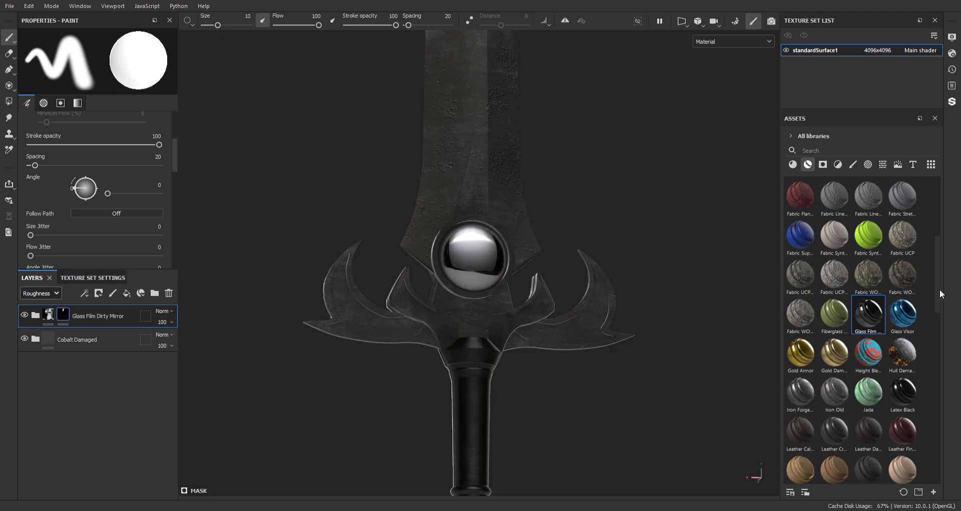
# Add the Aluminium Brushed Worn smart material at the top of the stack with a black mask and a paint effect
pyautogui.moveTo(939, 289); pyautogui.dragTo(941, 215)
pyautogui.moveTo(835, 194)
pyautogui.mouseDown()
pyautogui.moveTo(537, 261)
pyautogui.moveTo(110, 303)
pyautogui.mouseUp()
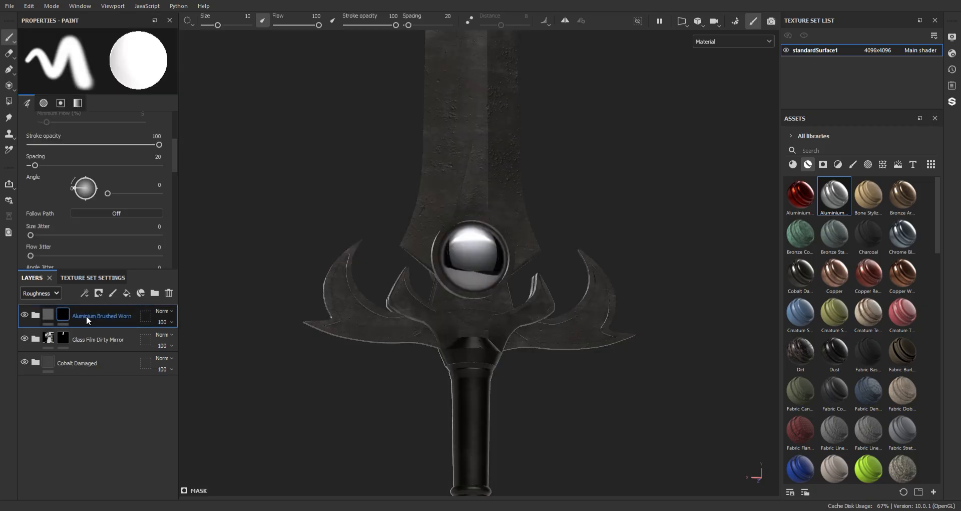
pyautogui.press('4')
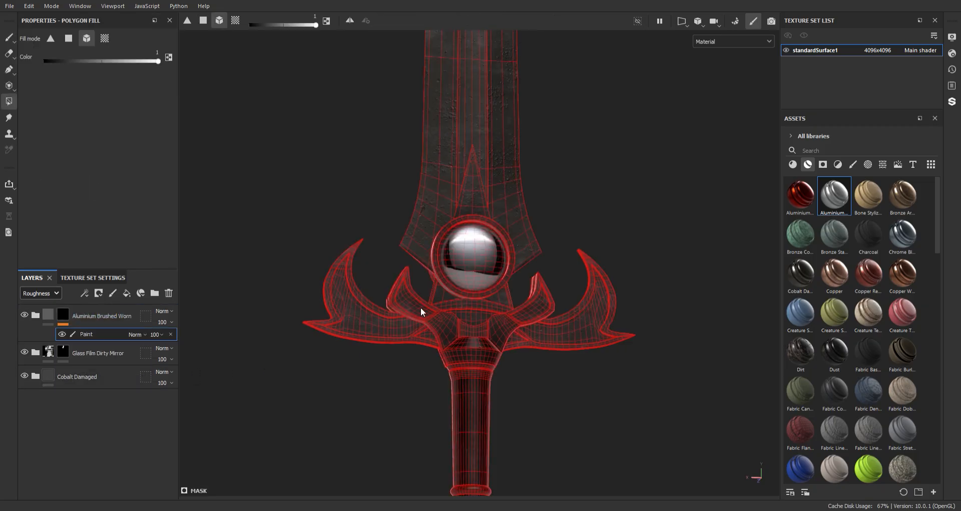
# Reveal the aluminium on the triangular inlay above the gem and the pieces below it using polygon fill in mesh mode
pyautogui.keyDown('alt'); pyautogui.moveTo(422, 311); pyautogui.dragTo(432, 291, button='middle'); pyautogui.keyUp('alt')
pyautogui.keyDown('alt'); pyautogui.moveTo(429, 264); pyautogui.dragTo(456, 372, button='right'); pyautogui.keyUp('alt')
pyautogui.keyDown('alt'); pyautogui.moveTo(453, 357); pyautogui.dragTo(448, 322, button='middle'); pyautogui.keyUp('alt')
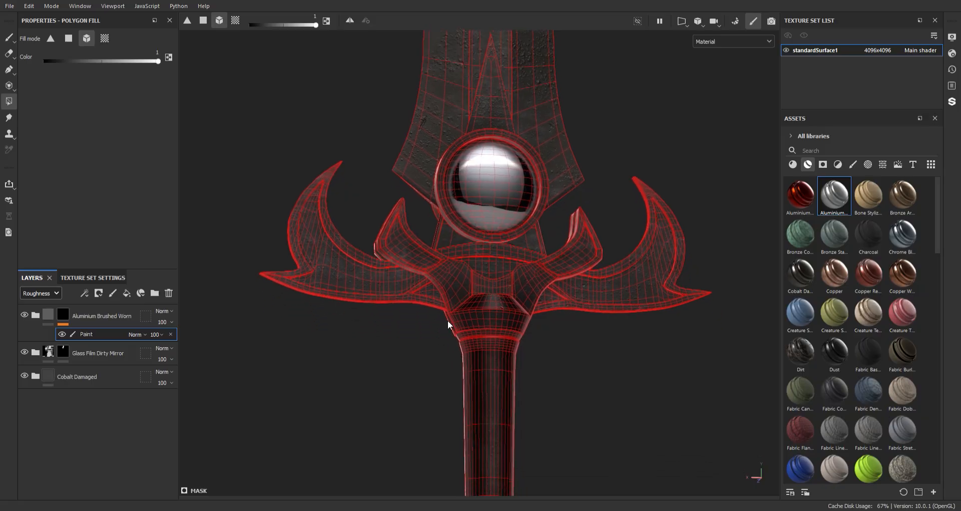
pyautogui.click(90, 40)
pyautogui.keyDown('alt'); pyautogui.moveTo(464, 131); pyautogui.dragTo(454, 190, button='middle'); pyautogui.keyUp('alt')
pyautogui.click(476, 171)
pyautogui.press('1')
pyautogui.moveTo(564, 301)
pyautogui.keyDown('alt'); pyautogui.mouseDown(button='right')
pyautogui.moveTo(408, 109)
pyautogui.moveTo(624, 461)
pyautogui.mouseUp(button='right'); pyautogui.keyUp('alt')
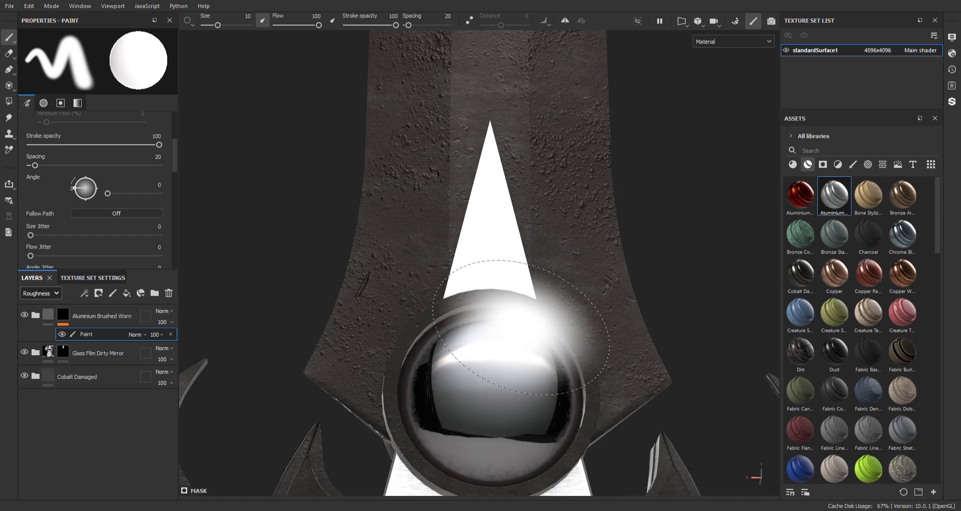
pyautogui.keyDown('shift'); pyautogui.moveTo(500, 317); pyautogui.dragTo(570, 270, button='right'); pyautogui.keyUp('shift')
pyautogui.keyDown('alt'); pyautogui.moveTo(588, 326); pyautogui.dragTo(414, 106, button='right'); pyautogui.keyUp('alt')
pyautogui.keyDown('alt'); pyautogui.moveTo(519, 225); pyautogui.dragTo(502, 188, button='middle'); pyautogui.keyUp('alt')
pyautogui.keyDown('shift'); pyautogui.moveTo(502, 176); pyautogui.dragTo(557, 180, button='right'); pyautogui.keyUp('shift')
pyautogui.keyDown('alt'); pyautogui.moveTo(557, 290); pyautogui.dragTo(468, 178, button='right'); pyautogui.keyUp('alt')
pyautogui.moveTo(468, 178)
pyautogui.keyDown('alt'); pyautogui.mouseDown(button='middle')
pyautogui.moveTo(471, 115)
pyautogui.moveTo(459, 97)
pyautogui.mouseUp(button='middle'); pyautogui.keyUp('alt')
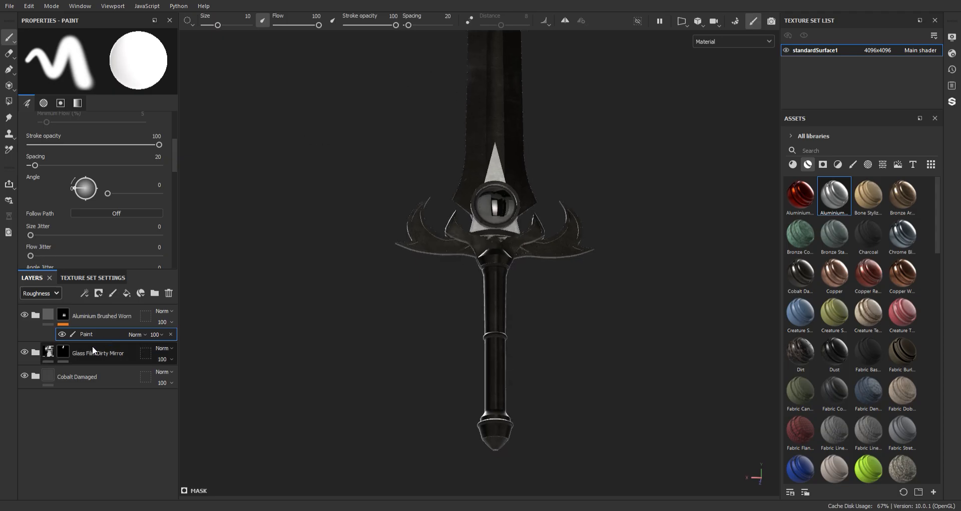
# Switch polygon fill to UV chunk mode and reveal the aluminium on the grip's middle ring and the pommel's rim
pyautogui.press('4')
pyautogui.keyDown('alt'); pyautogui.moveTo(473, 320); pyautogui.dragTo(453, 197, button='middle'); pyautogui.keyUp('alt')
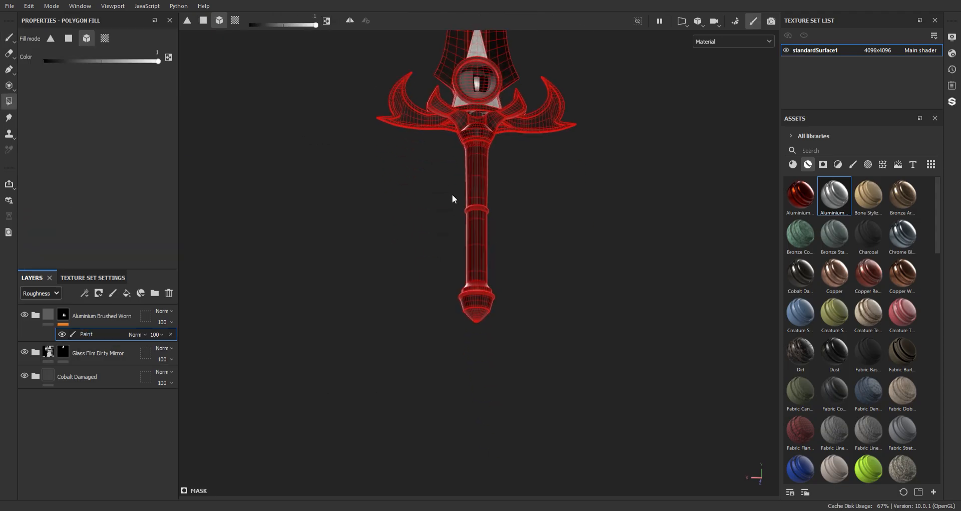
pyautogui.keyDown('alt'); pyautogui.moveTo(453, 197); pyautogui.dragTo(488, 226, button='right'); pyautogui.keyUp('alt')
pyautogui.keyDown('alt'); pyautogui.moveTo(469, 298); pyautogui.dragTo(452, 231, button='middle'); pyautogui.keyUp('alt')
pyautogui.keyDown('alt'); pyautogui.moveTo(452, 231); pyautogui.dragTo(476, 250, button='right'); pyautogui.keyUp('alt')
pyautogui.keyDown('alt'); pyautogui.moveTo(476, 250); pyautogui.dragTo(462, 228); pyautogui.keyUp('alt')
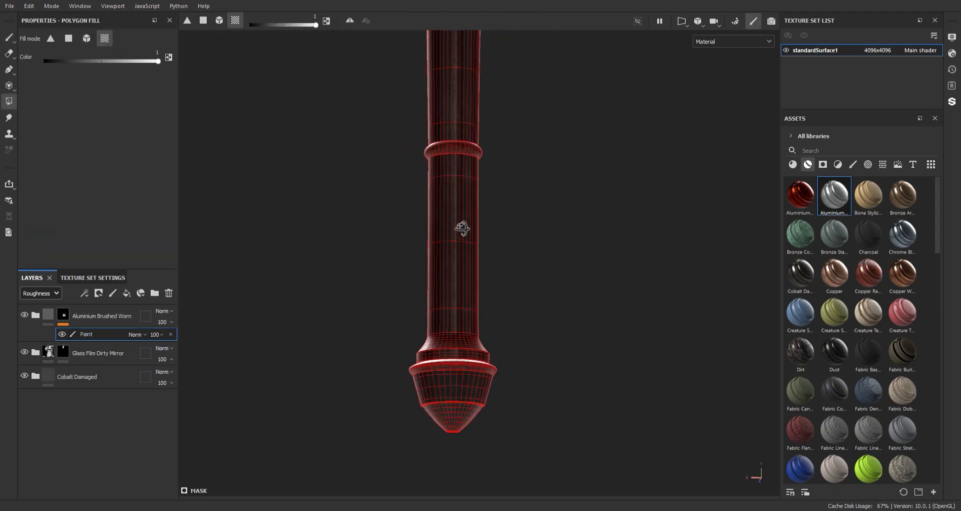
pyautogui.keyDown('alt'); pyautogui.moveTo(463, 321); pyautogui.dragTo(473, 288, button='middle'); pyautogui.keyUp('alt')
pyautogui.keyDown('alt'); pyautogui.moveTo(472, 289); pyautogui.dragTo(516, 370, button='right'); pyautogui.keyUp('alt')
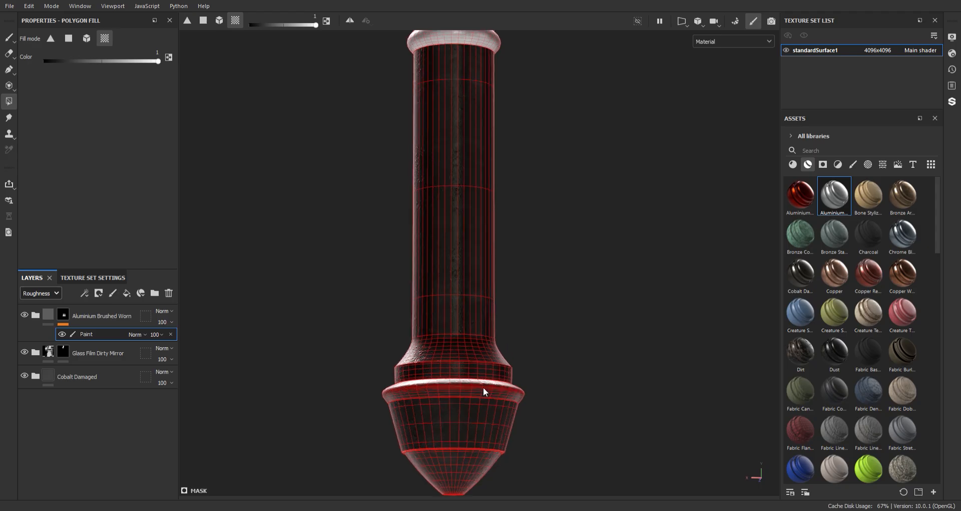
pyautogui.keyDown('alt'); pyautogui.moveTo(484, 360); pyautogui.dragTo(495, 281, button='middle'); pyautogui.keyUp('alt')
pyautogui.keyDown('alt'); pyautogui.moveTo(496, 281); pyautogui.dragTo(501, 348, button='right'); pyautogui.keyUp('alt')
pyautogui.keyDown('alt'); pyautogui.moveTo(500, 347); pyautogui.dragTo(448, 399); pyautogui.keyUp('alt')
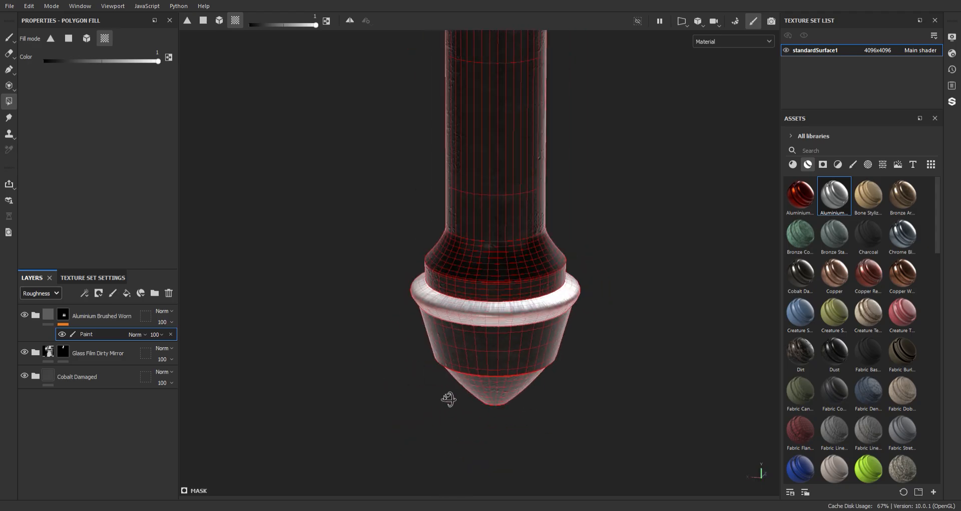
# Extend the aluminium mask to the conical tip of the pommel
pyautogui.keyDown('alt'); pyautogui.moveTo(474, 424); pyautogui.dragTo(474, 386, button='middle'); pyautogui.keyUp('alt')
pyautogui.keyDown('alt'); pyautogui.moveTo(474, 387); pyautogui.dragTo(481, 421, button='right'); pyautogui.keyUp('alt')
pyautogui.keyDown('alt'); pyautogui.moveTo(483, 424); pyautogui.dragTo(494, 371, button='middle'); pyautogui.keyUp('alt')
pyautogui.keyDown('alt'); pyautogui.moveTo(494, 371); pyautogui.dragTo(456, 364, button='right'); pyautogui.keyUp('alt')
pyautogui.moveTo(444, 356)
pyautogui.keyDown('alt'); pyautogui.mouseDown()
pyautogui.moveTo(489, 323)
pyautogui.moveTo(494, 204)
pyautogui.moveTo(479, 253)
pyautogui.mouseUp(); pyautogui.keyUp('alt')
pyautogui.press('1')
# Try the aluminium on the flared collar above the pommel's rim, and undo that fill
pyautogui.keyDown('alt'); pyautogui.moveTo(479, 253); pyautogui.dragTo(411, 50, button='right'); pyautogui.keyUp('alt')
pyautogui.keyDown('alt'); pyautogui.moveTo(411, 50); pyautogui.dragTo(396, 290, button='middle'); pyautogui.keyUp('alt')
pyautogui.moveTo(396, 290)
pyautogui.keyDown('alt'); pyautogui.mouseDown(button='right')
pyautogui.moveTo(389, 227)
pyautogui.moveTo(469, 294)
pyautogui.mouseUp(button='right'); pyautogui.keyUp('alt')
pyautogui.press('4')
pyautogui.press('1')
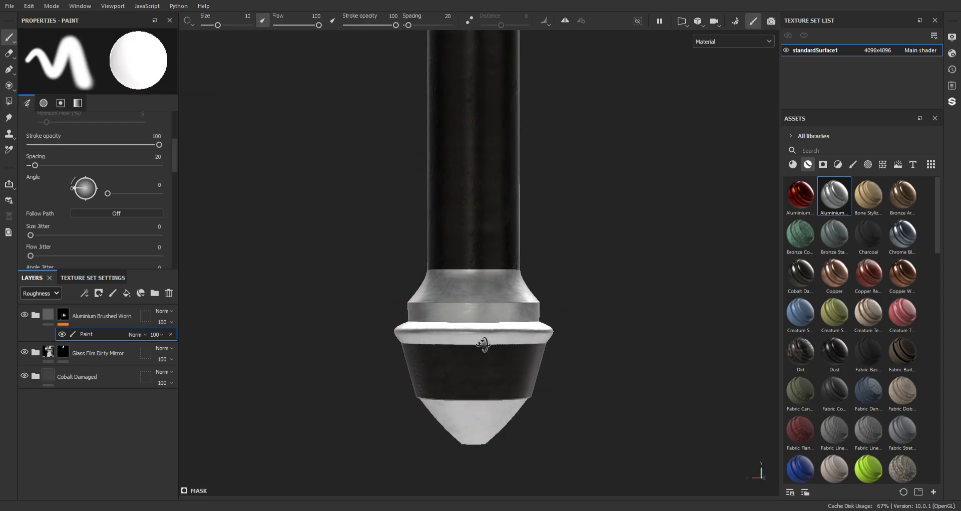
# Extend the aluminium mask to the dark band between the pommel's rim and tip and to its remaining underside faces
pyautogui.press('4')
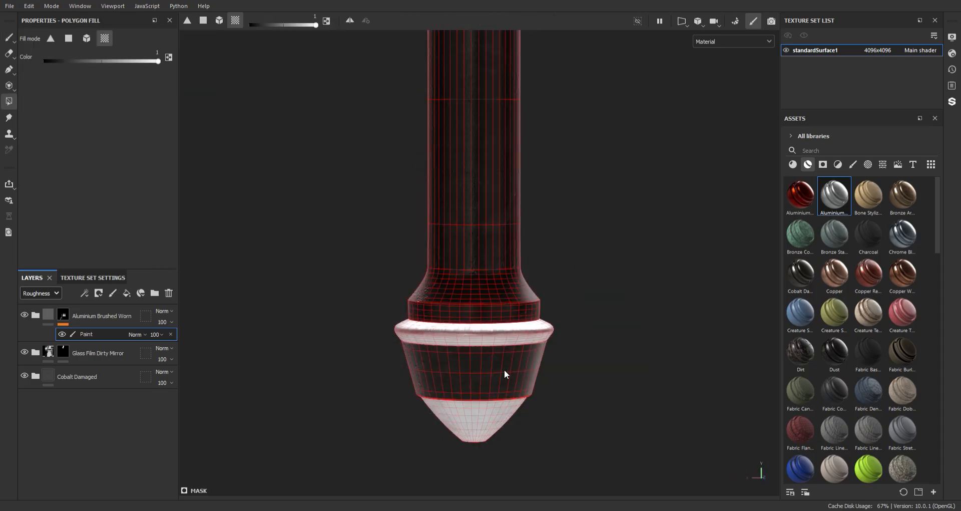
pyautogui.press('1')
pyautogui.keyDown('alt'); pyautogui.moveTo(607, 392); pyautogui.dragTo(536, 171, button='right'); pyautogui.keyUp('alt')
pyautogui.keyDown('alt'); pyautogui.moveTo(536, 171); pyautogui.dragTo(562, 85); pyautogui.keyUp('alt')
pyautogui.keyDown('alt'); pyautogui.moveTo(562, 85); pyautogui.dragTo(579, 453, button='right'); pyautogui.keyUp('alt')
pyautogui.press('4')
pyautogui.click(577, 224)
pyautogui.press('1')
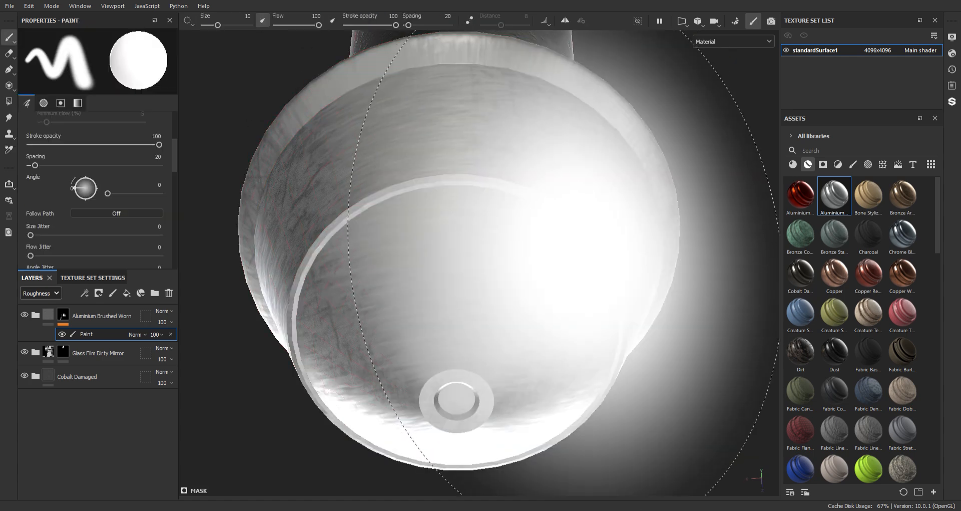
pyautogui.keyDown('alt'); pyautogui.moveTo(549, 280); pyautogui.dragTo(523, 204, button='right'); pyautogui.keyUp('alt')
pyautogui.keyDown('alt'); pyautogui.moveTo(523, 204); pyautogui.dragTo(558, 291); pyautogui.keyUp('alt')
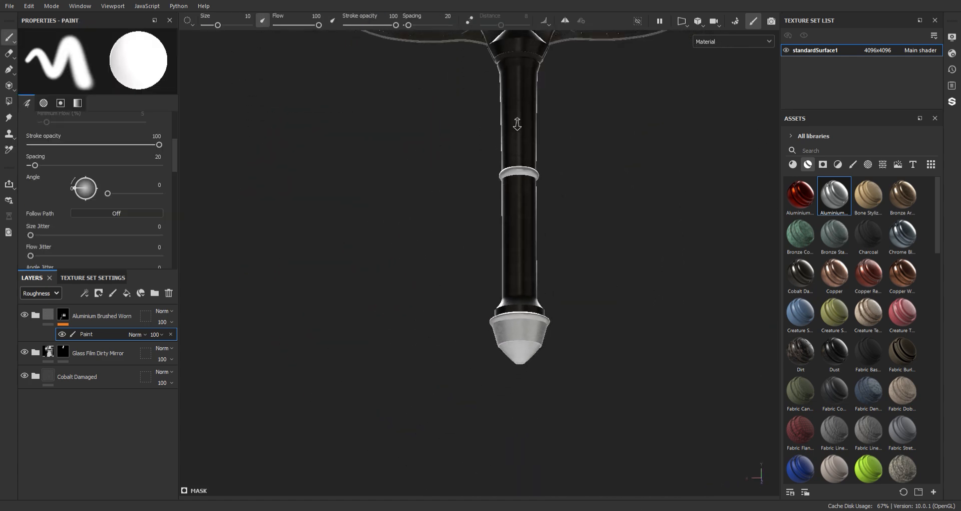
# Reveal the aluminium on the central strip running along the blade
pyautogui.keyDown('alt'); pyautogui.moveTo(517, 124); pyautogui.dragTo(514, 103, button='right'); pyautogui.keyUp('alt')
pyautogui.keyDown('alt'); pyautogui.moveTo(512, 124); pyautogui.dragTo(509, 275, button='middle'); pyautogui.keyUp('alt')
pyautogui.keyDown('alt'); pyautogui.moveTo(493, 223); pyautogui.dragTo(479, 122, button='right'); pyautogui.keyUp('alt')
pyautogui.keyDown('alt'); pyautogui.moveTo(490, 133); pyautogui.dragTo(484, 246, button='middle'); pyautogui.keyUp('alt')
pyautogui.moveTo(466, 188)
pyautogui.keyDown('alt'); pyautogui.mouseDown(button='right')
pyautogui.moveTo(401, 21)
pyautogui.moveTo(449, 178)
pyautogui.mouseUp(button='right'); pyautogui.keyUp('alt')
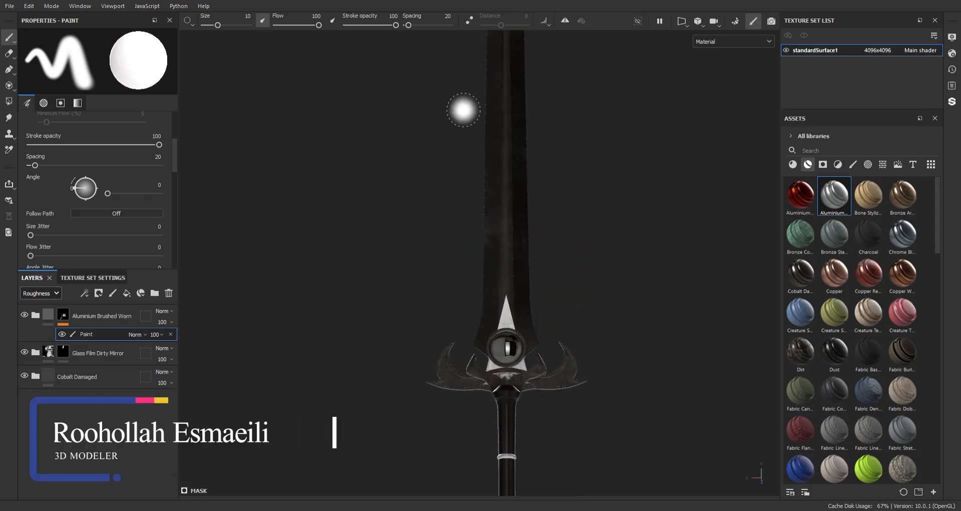
pyautogui.keyDown('alt'); pyautogui.moveTo(464, 109); pyautogui.dragTo(521, 361, button='right'); pyautogui.keyUp('alt')
pyautogui.press('4')
pyautogui.keyDown('alt'); pyautogui.moveTo(521, 361); pyautogui.dragTo(504, 196, button='middle'); pyautogui.keyUp('alt')
pyautogui.click(483, 281)
pyautogui.press('1')
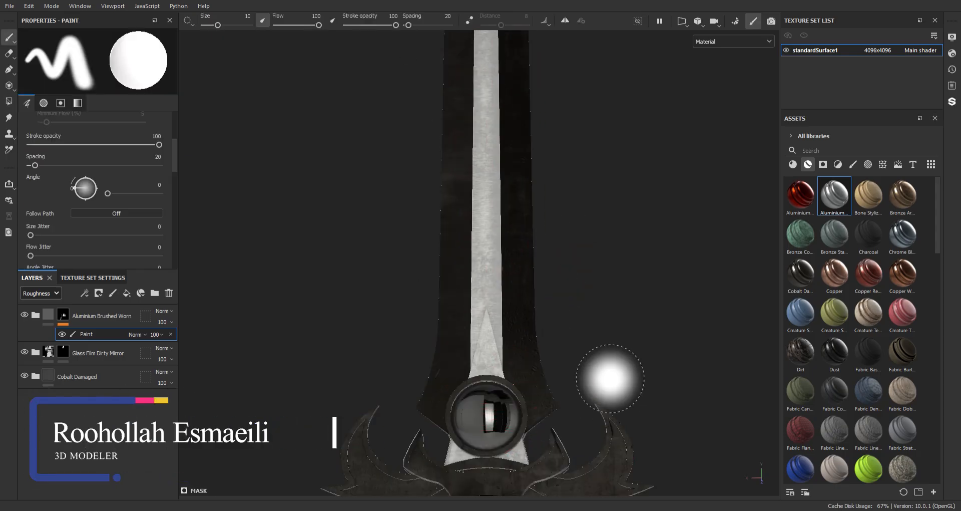
# Extend the aluminium mask to the central strip on the reverse side of the blade
pyautogui.keyDown('alt'); pyautogui.moveTo(611, 378); pyautogui.dragTo(497, 147, button='right'); pyautogui.keyUp('alt')
pyautogui.moveTo(459, 160)
pyautogui.keyDown('alt'); pyautogui.mouseDown()
pyautogui.moveTo(579, 210)
pyautogui.moveTo(694, 208)
pyautogui.mouseUp(); pyautogui.keyUp('alt')
pyautogui.keyDown('alt'); pyautogui.moveTo(502, 106); pyautogui.dragTo(541, 426, button='right'); pyautogui.keyUp('alt')
pyautogui.press('4')
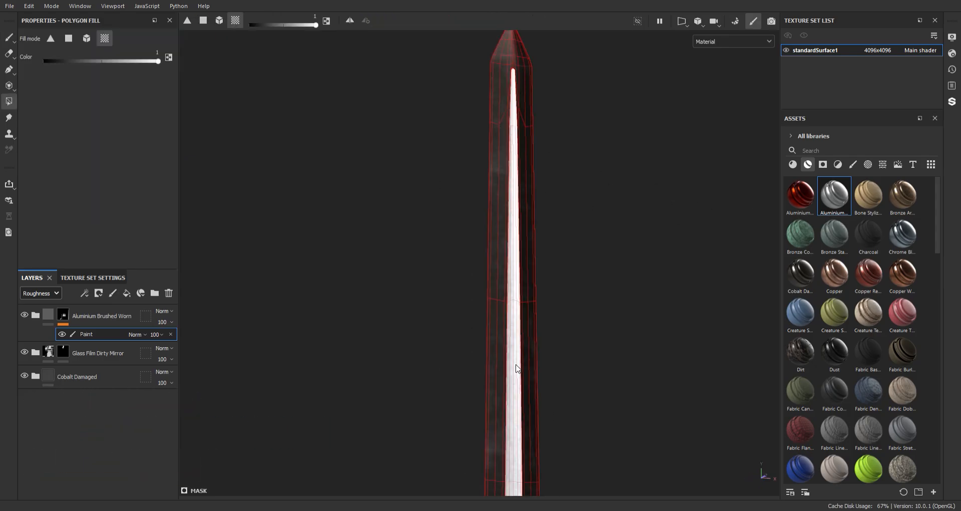
pyautogui.press('1')
# Examine the aluminium and mirror areas along the blade, guard, grip and pommel of the whole sword
pyautogui.keyDown('alt'); pyautogui.moveTo(518, 369); pyautogui.dragTo(576, 351, button='right'); pyautogui.keyUp('alt')
pyautogui.keyDown('alt'); pyautogui.moveTo(577, 350); pyautogui.dragTo(575, 195, button='middle'); pyautogui.keyUp('alt')
pyautogui.keyDown('alt'); pyautogui.moveTo(575, 291); pyautogui.dragTo(584, 306, button='right'); pyautogui.keyUp('alt')
pyautogui.moveTo(586, 296)
pyautogui.keyDown('alt'); pyautogui.mouseDown(button='middle')
pyautogui.moveTo(591, 360)
pyautogui.moveTo(576, 198)
pyautogui.mouseUp(button='middle'); pyautogui.keyUp('alt')
pyautogui.moveTo(421, 241)
pyautogui.keyDown('alt'); pyautogui.mouseDown(button='right')
pyautogui.moveTo(549, 242)
pyautogui.moveTo(571, 331)
pyautogui.mouseUp(button='right'); pyautogui.keyUp('alt')
pyautogui.keyDown('alt'); pyautogui.moveTo(491, 40); pyautogui.dragTo(487, 79, button='middle'); pyautogui.keyUp('alt')
pyautogui.keyDown('alt'); pyautogui.moveTo(487, 300); pyautogui.dragTo(479, 56, button='middle'); pyautogui.keyUp('alt')
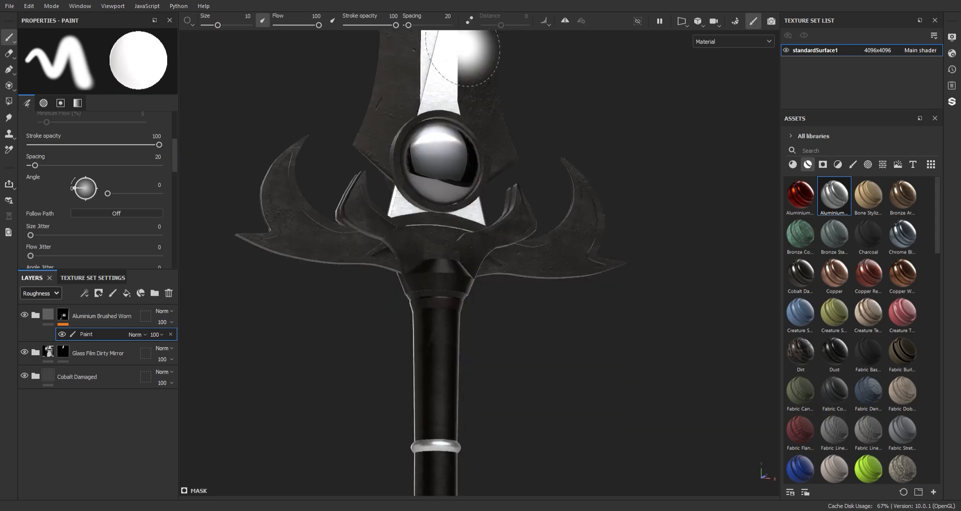
pyautogui.keyDown('alt'); pyautogui.moveTo(483, 90); pyautogui.dragTo(456, 112, button='right'); pyautogui.keyUp('alt')
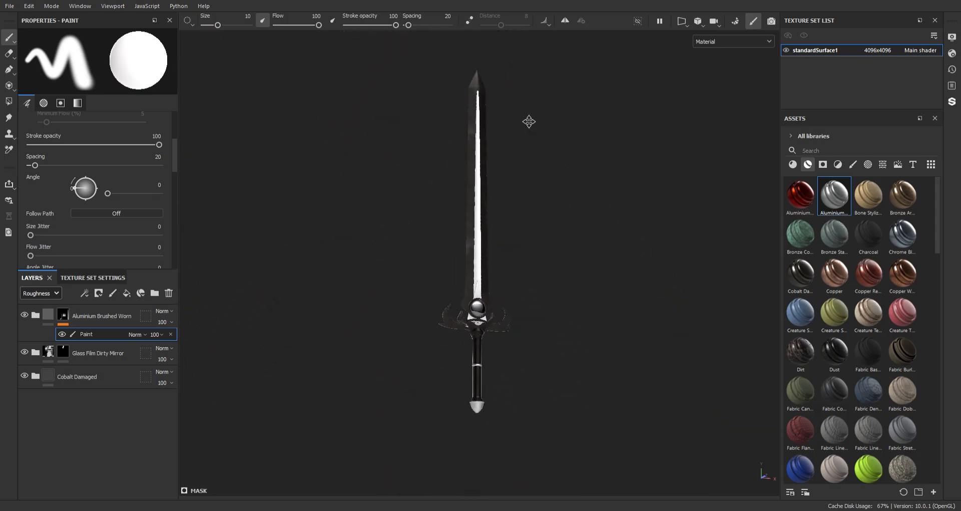
# Add a fill layer above the aluminium layer with only the height channel enabled and set its height to -0.0583
pyautogui.moveTo(522, 242)
pyautogui.keyDown('alt'); pyautogui.mouseDown()
pyautogui.moveTo(534, 185)
pyautogui.moveTo(272, 215)
pyautogui.moveTo(277, 263)
pyautogui.moveTo(236, 256)
pyautogui.mouseUp(); pyautogui.keyUp('alt')
pyautogui.keyDown('alt'); pyautogui.moveTo(433, 210); pyautogui.dragTo(457, 339, button='right'); pyautogui.keyUp('alt')
pyautogui.keyDown('alt'); pyautogui.moveTo(398, 249); pyautogui.dragTo(400, 270, button='middle'); pyautogui.keyUp('alt')
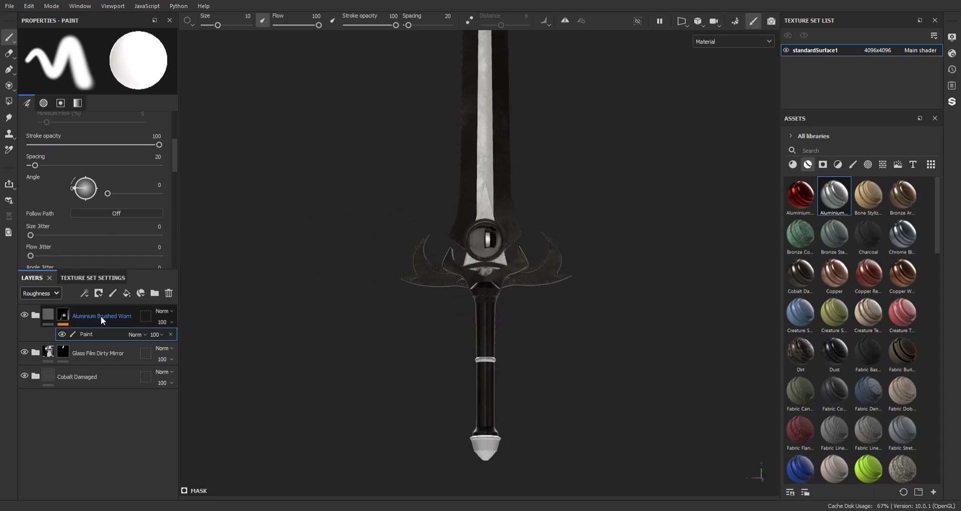
pyautogui.click(123, 297)
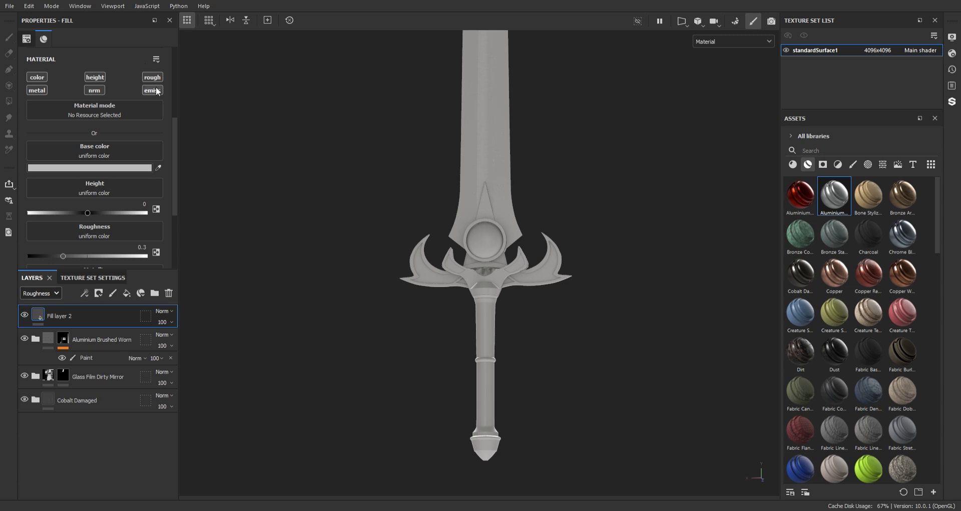
pyautogui.click(36, 90)
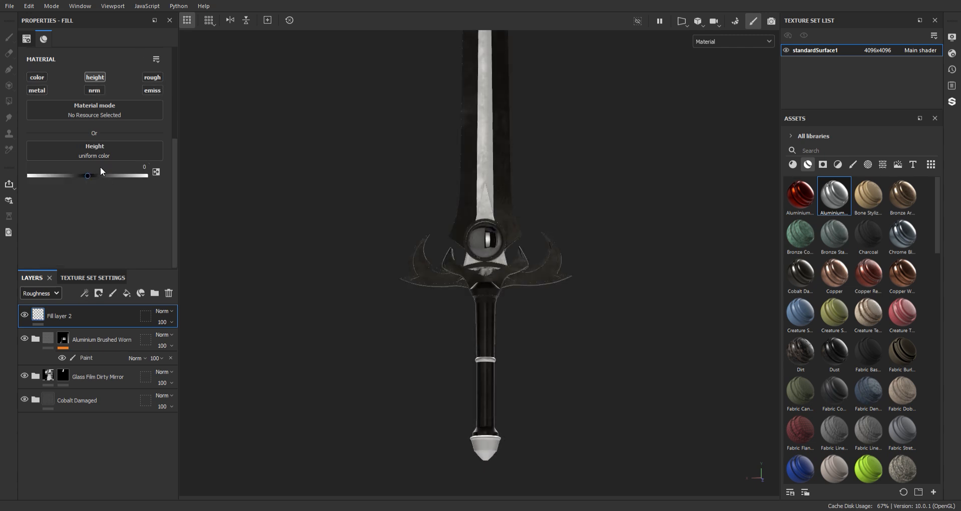
pyautogui.moveTo(89, 176); pyautogui.dragTo(85, 176)
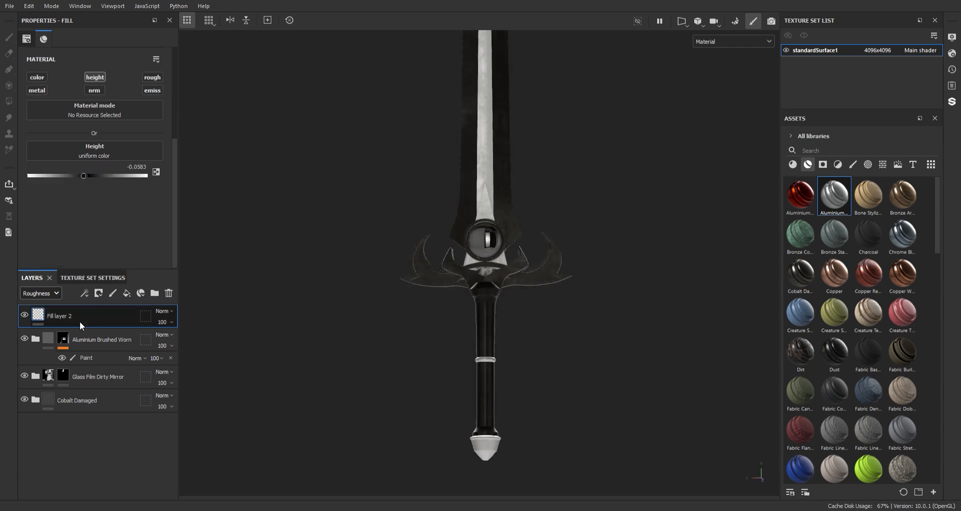
# Give the height fill layer a black mask driven by a Metal Edge Wear generator
pyautogui.click(119, 355)
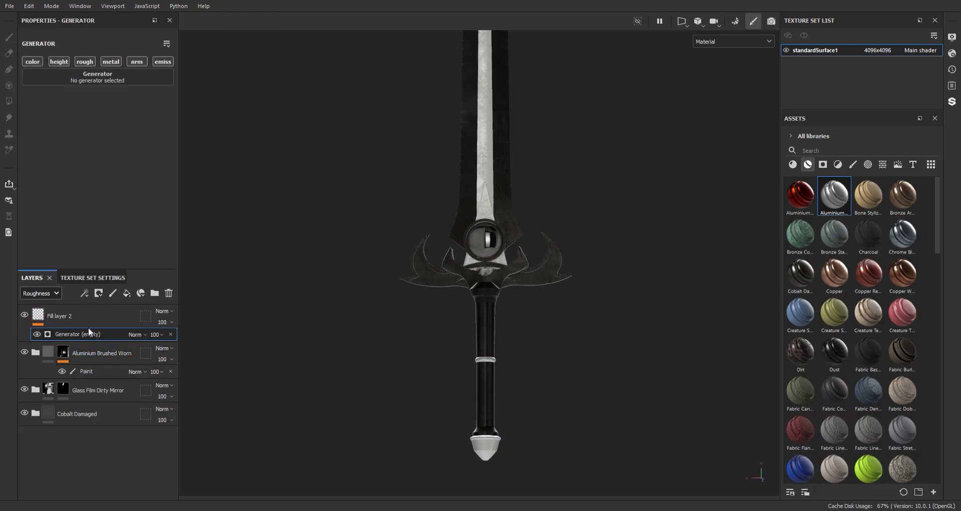
pyautogui.hotkey('ctrl', 'z')
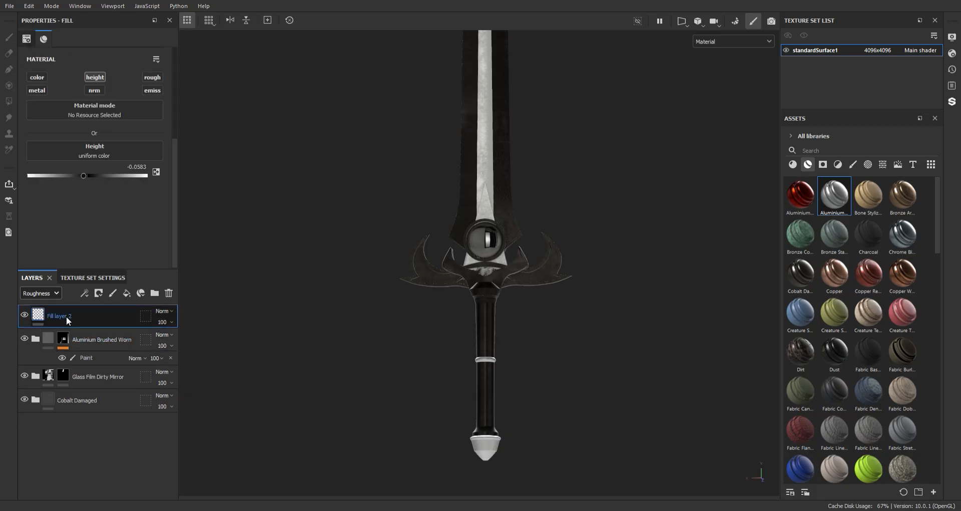
pyautogui.click(114, 3)
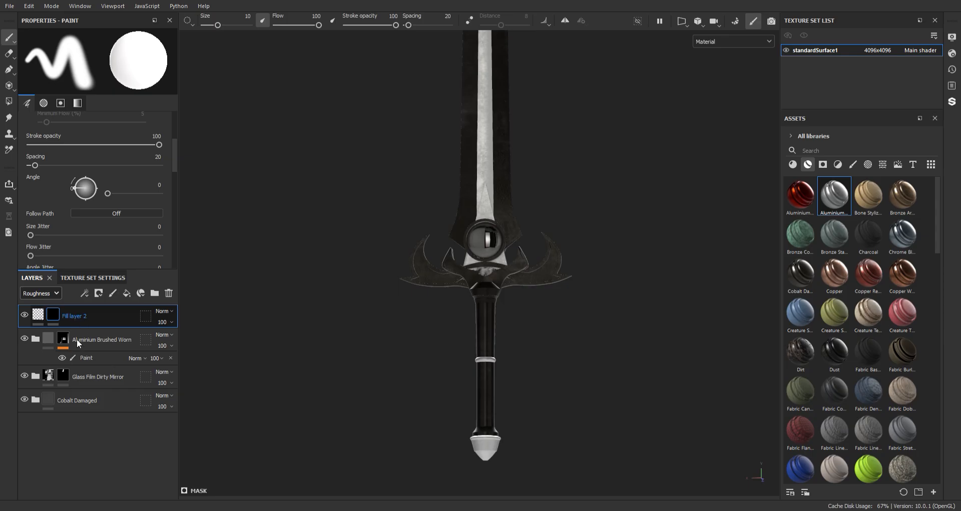
pyautogui.click(103, 357)
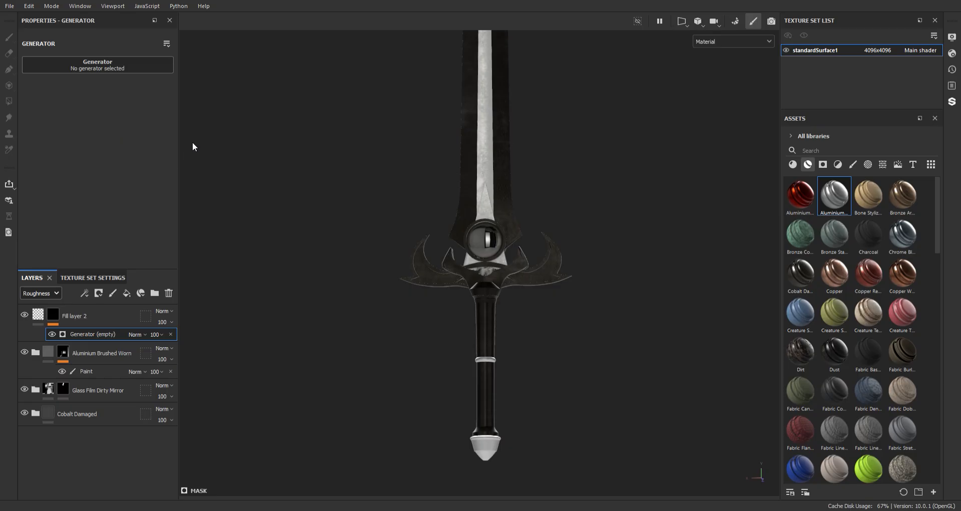
pyautogui.keyDown('alt'); pyautogui.moveTo(534, 163); pyautogui.dragTo(561, 129, button='middle'); pyautogui.keyUp('alt')
pyautogui.keyDown('alt'); pyautogui.moveTo(561, 129); pyautogui.dragTo(573, 488, button='right'); pyautogui.keyUp('alt')
pyautogui.keyDown('alt'); pyautogui.moveTo(451, 186); pyautogui.dragTo(520, 322, button='right'); pyautogui.keyUp('alt')
pyautogui.moveTo(524, 279)
pyautogui.keyDown('alt'); pyautogui.mouseDown(button='middle')
pyautogui.moveTo(524, 200)
pyautogui.moveTo(486, 164)
pyautogui.mouseUp(button='middle'); pyautogui.keyUp('alt')
# Group the edge-wear height fill layer into a folder and name it "damege"
pyautogui.click(88, 315)
pyautogui.moveTo(487, 159)
pyautogui.keyDown('shift'); pyautogui.mouseDown(button='right')
pyautogui.moveTo(525, 144)
pyautogui.moveTo(502, 139)
pyautogui.moveTo(462, 82)
pyautogui.mouseUp(button='right'); pyautogui.keyUp('shift')
pyautogui.keyDown('alt'); pyautogui.moveTo(462, 82); pyautogui.dragTo(455, 106); pyautogui.keyUp('alt')
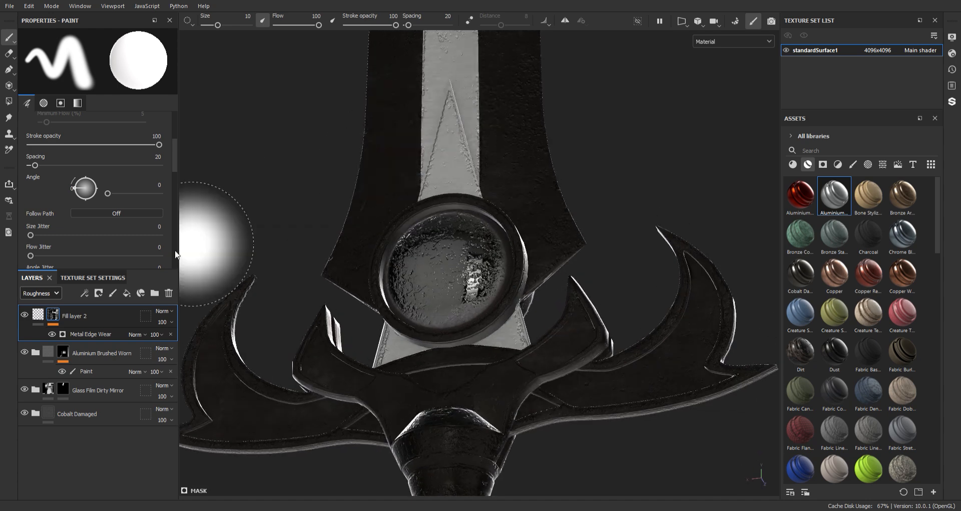
pyautogui.hotkey('ctrl', 'g')
pyautogui.doubleClick(72, 314)
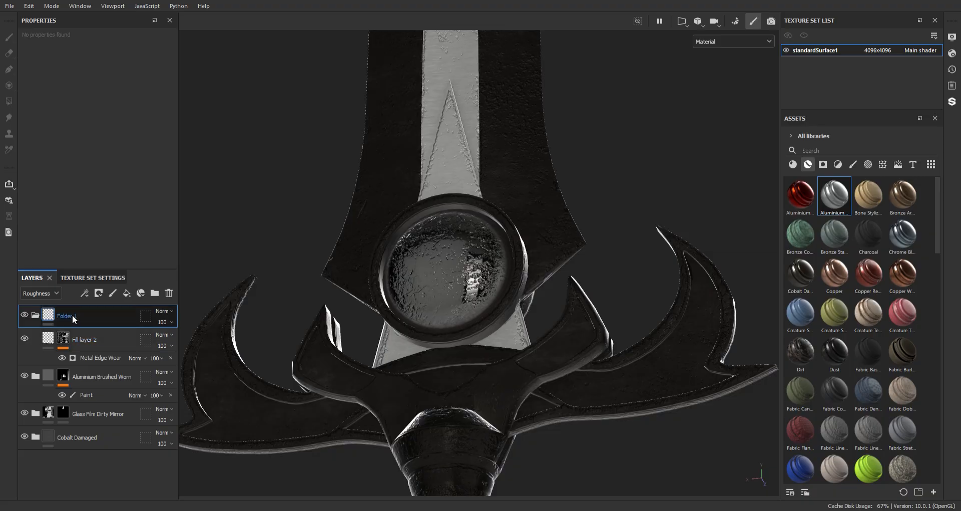
pyautogui.write('damege')
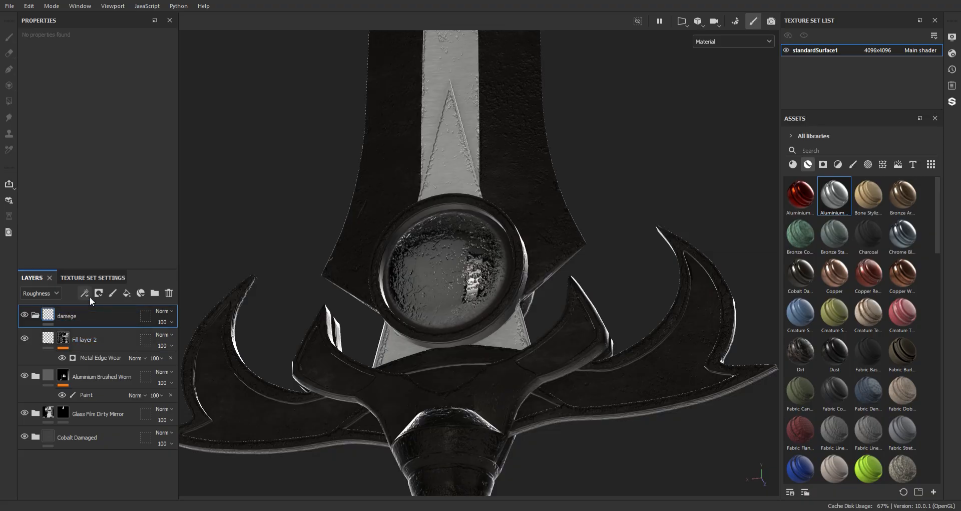
pyautogui.press('Return')
pyautogui.click(128, 12)
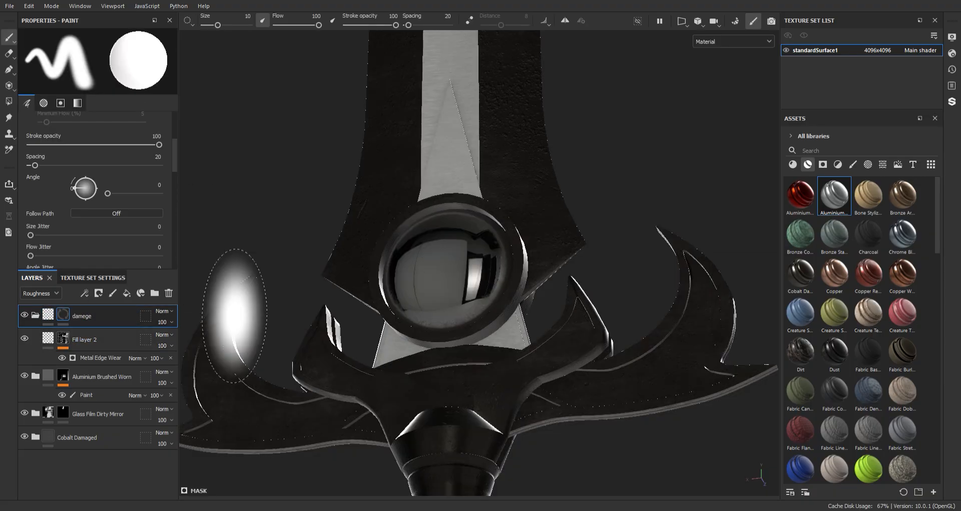
pyautogui.press('4')
pyautogui.click(129, 366)
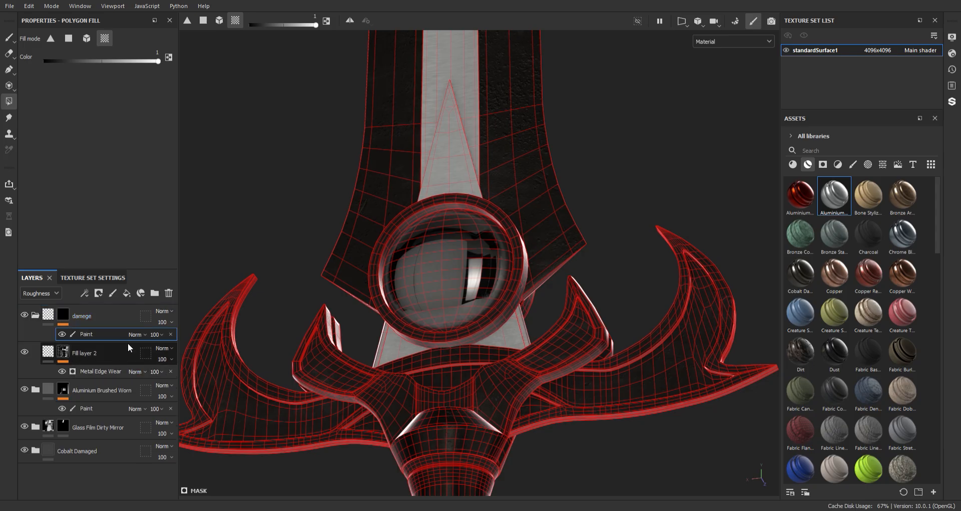
pyautogui.hotkey('ctrl', 'z')
pyautogui.hotkey('ctrl', 'z')
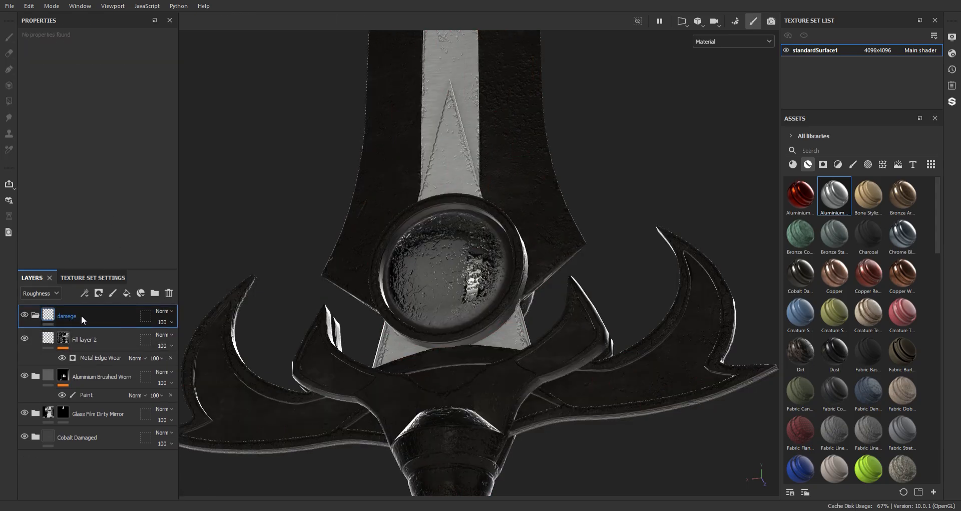
# Add a white mask with a paint effect to the damege folder and polygon-fill the gem black to exclude it from the damage
pyautogui.click(128, 3)
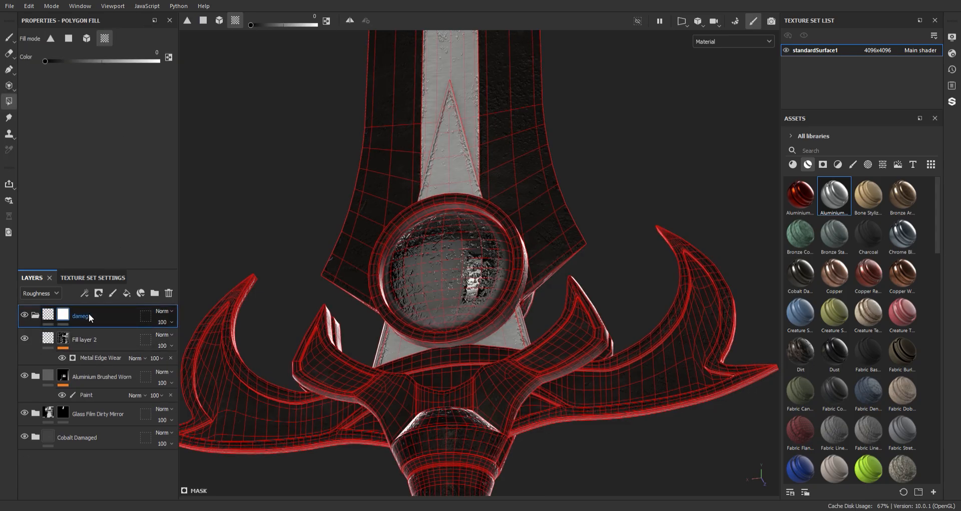
pyautogui.click(143, 374)
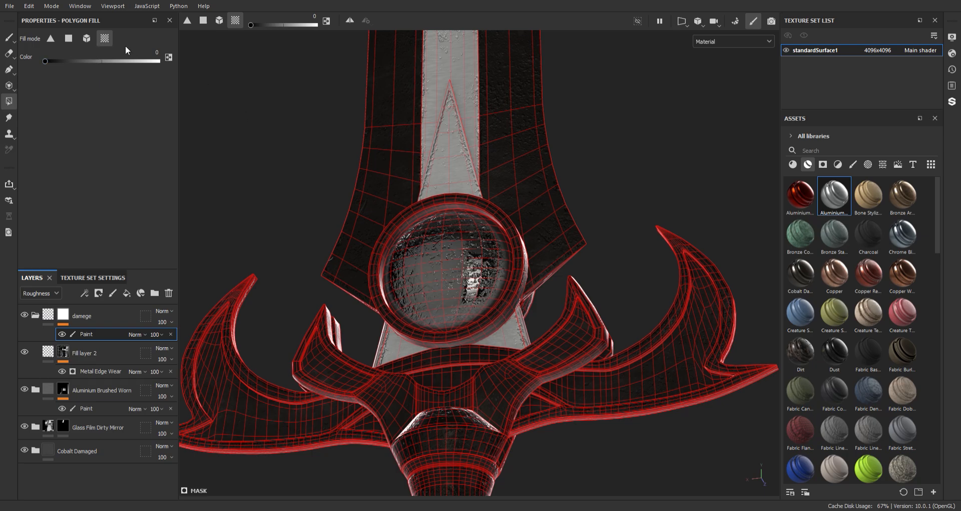
pyautogui.click(444, 262)
pyautogui.keyDown('alt'); pyautogui.moveTo(629, 245); pyautogui.dragTo(318, 300); pyautogui.keyUp('alt')
pyautogui.click(499, 291)
pyautogui.keyDown('alt'); pyautogui.moveTo(458, 286); pyautogui.dragTo(464, 263, button='middle'); pyautogui.keyUp('alt')
pyautogui.press('1')
# Examine the height damage along the blade, its central strip and the rim around the gem
pyautogui.moveTo(536, 322)
pyautogui.keyDown('alt'); pyautogui.mouseDown(button='right')
pyautogui.moveTo(491, 171)
pyautogui.moveTo(522, 185)
pyautogui.moveTo(684, 509)
pyautogui.moveTo(741, 510)
pyautogui.mouseUp(button='right'); pyautogui.keyUp('alt')
pyautogui.keyDown('alt'); pyautogui.moveTo(526, 266); pyautogui.dragTo(516, 340, button='middle'); pyautogui.keyUp('alt')
pyautogui.moveTo(515, 333)
pyautogui.keyDown('alt'); pyautogui.mouseDown()
pyautogui.moveTo(578, 354)
pyautogui.moveTo(516, 332)
pyautogui.moveTo(466, 344)
pyautogui.moveTo(518, 344)
pyautogui.mouseUp(); pyautogui.keyUp('alt')
pyautogui.keyDown('alt'); pyautogui.moveTo(517, 344); pyautogui.dragTo(431, 206, button='right'); pyautogui.keyUp('alt')
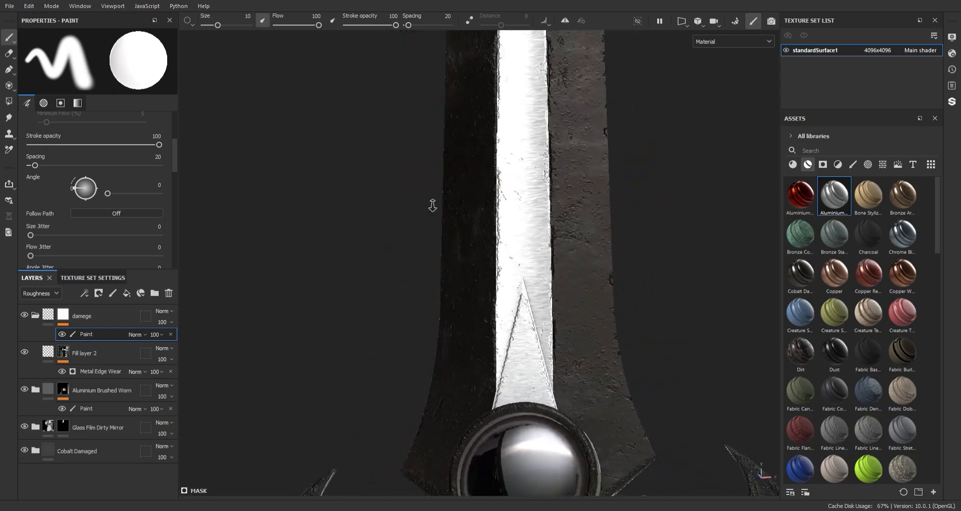
pyautogui.keyDown('alt'); pyautogui.moveTo(431, 206); pyautogui.dragTo(500, 241); pyautogui.keyUp('alt')
pyautogui.keyDown('alt'); pyautogui.moveTo(500, 240); pyautogui.dragTo(489, 188, button='middle'); pyautogui.keyUp('alt')
pyautogui.keyDown('alt'); pyautogui.moveTo(490, 188); pyautogui.dragTo(641, 489, button='right'); pyautogui.keyUp('alt')
pyautogui.keyDown('alt'); pyautogui.moveTo(578, 371); pyautogui.dragTo(551, 358, button='middle'); pyautogui.keyUp('alt')
pyautogui.keyDown('alt'); pyautogui.moveTo(550, 358); pyautogui.dragTo(508, 305, button='right'); pyautogui.keyUp('alt')
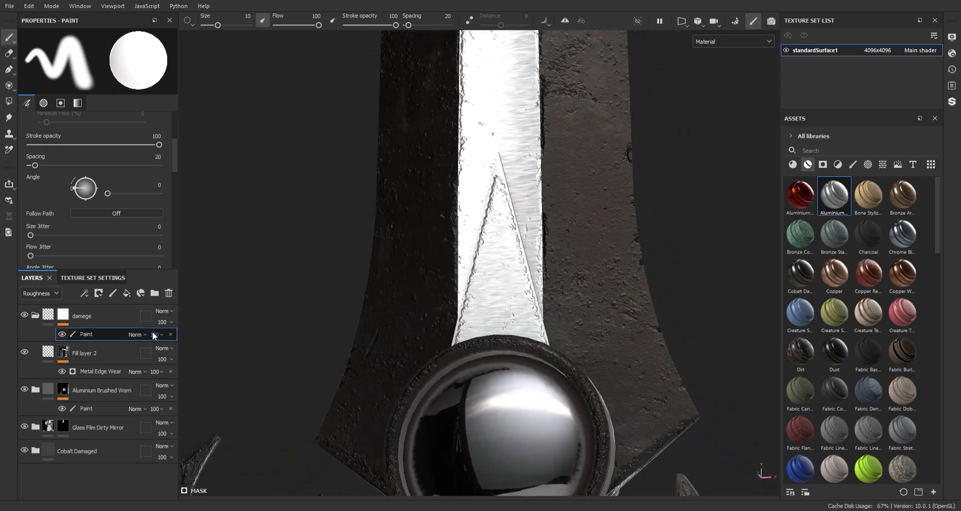
# Add a paint effect above the Metal Edge Wear generator in the height fill layer's mask
pyautogui.click(62, 317)
pyautogui.click(48, 315)
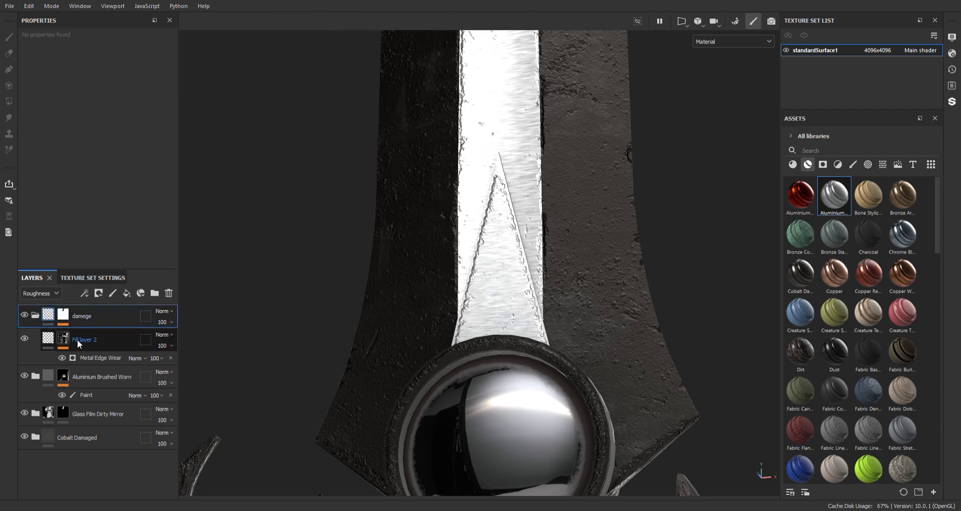
pyautogui.click(90, 357)
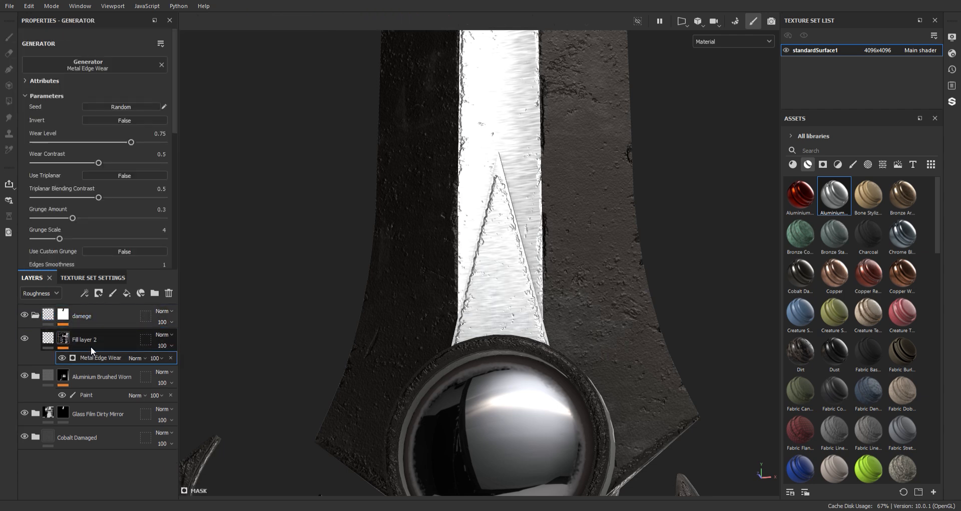
pyautogui.click(112, 293)
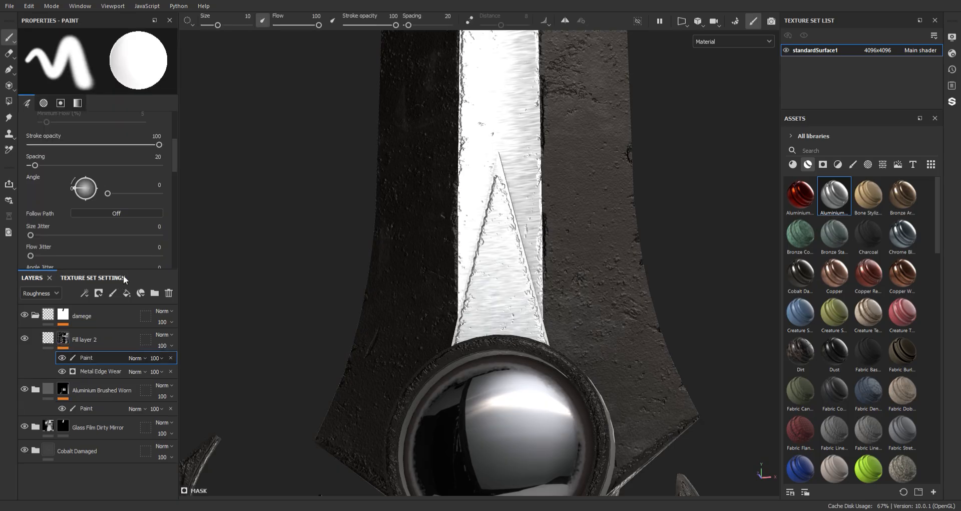
# Browse the brush library for a brush suited to painting surface damage
pyautogui.click(853, 164)
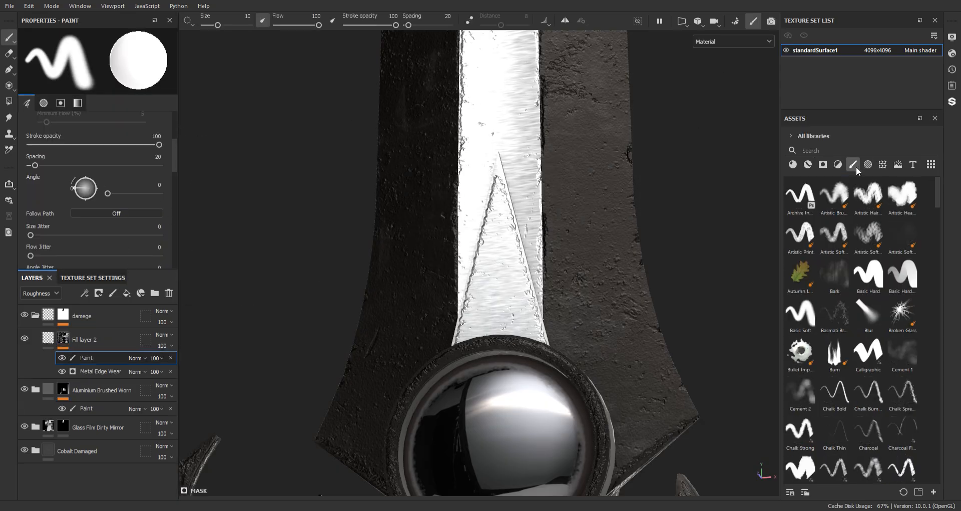
pyautogui.scroll(-5, 893, 250)
pyautogui.scroll(-8, 893, 250)
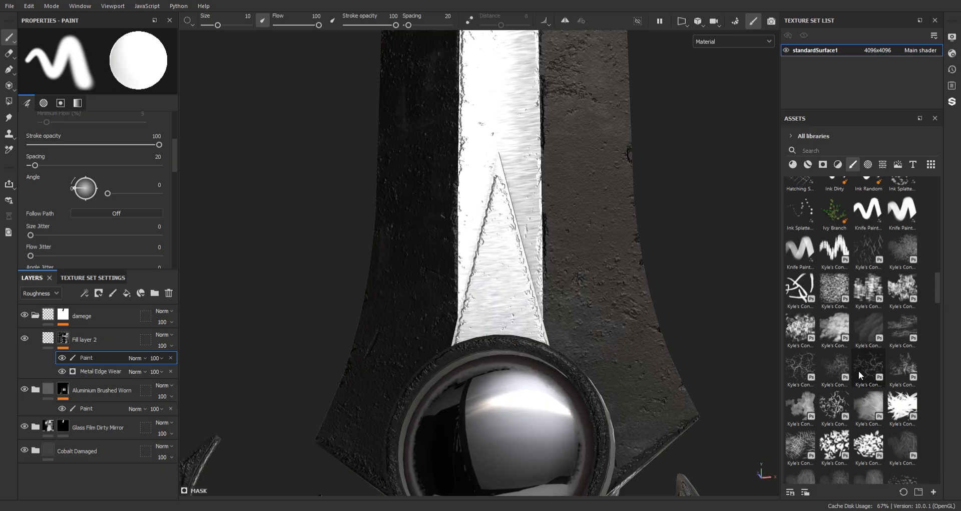
pyautogui.scroll(-10, 907, 330)
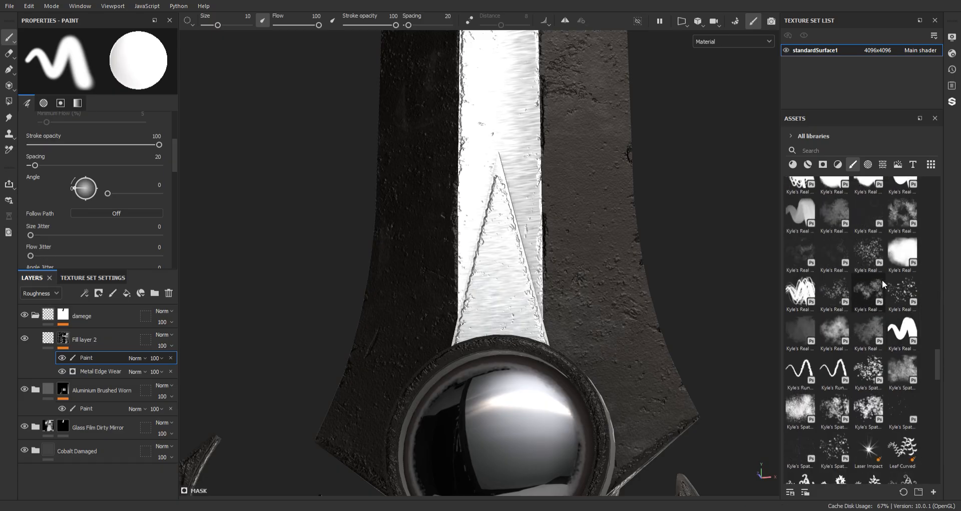
pyautogui.scroll(-2, 888, 328)
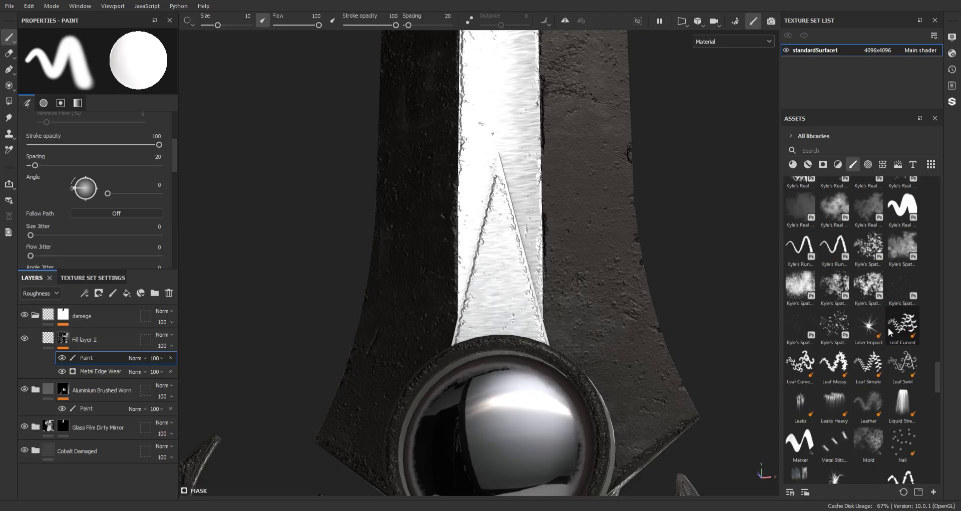
pyautogui.scroll(4, 887, 327)
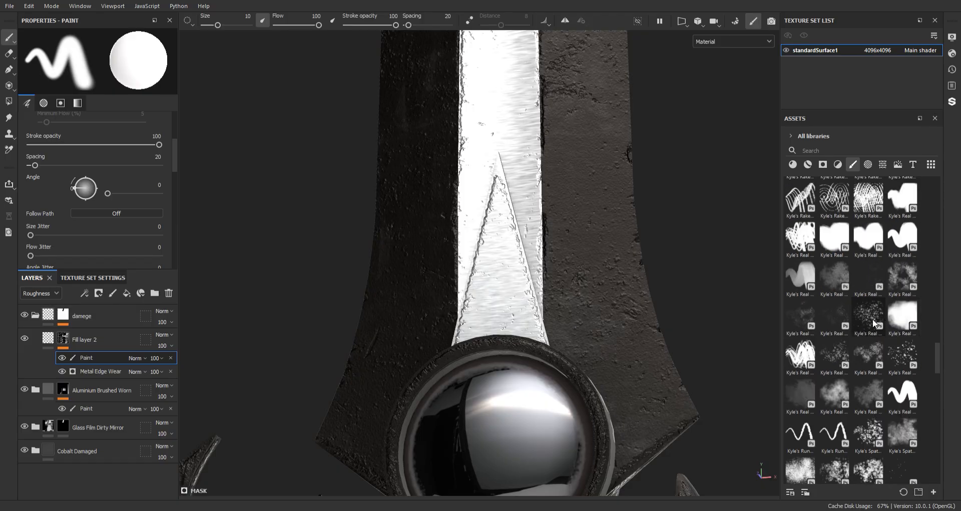
pyautogui.scroll(10, 806, 313)
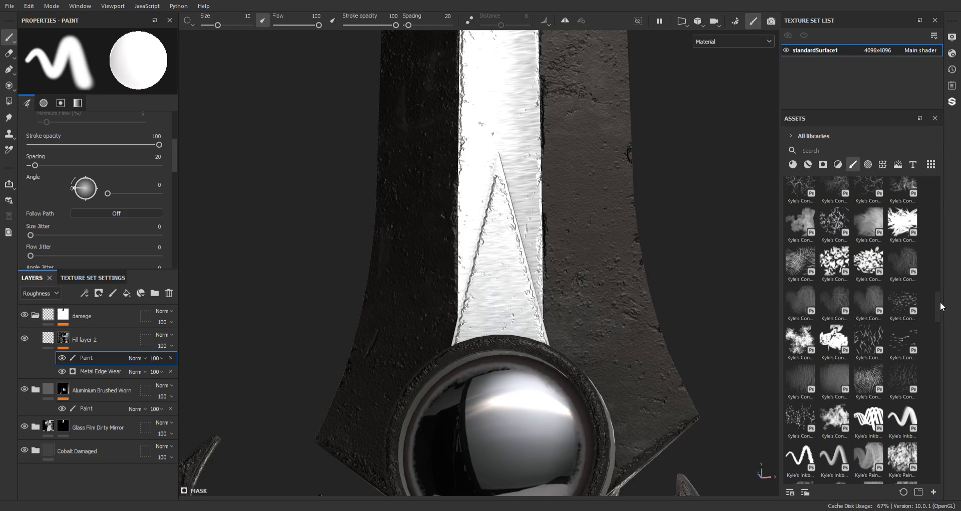
pyautogui.moveTo(941, 301); pyautogui.dragTo(933, 220)
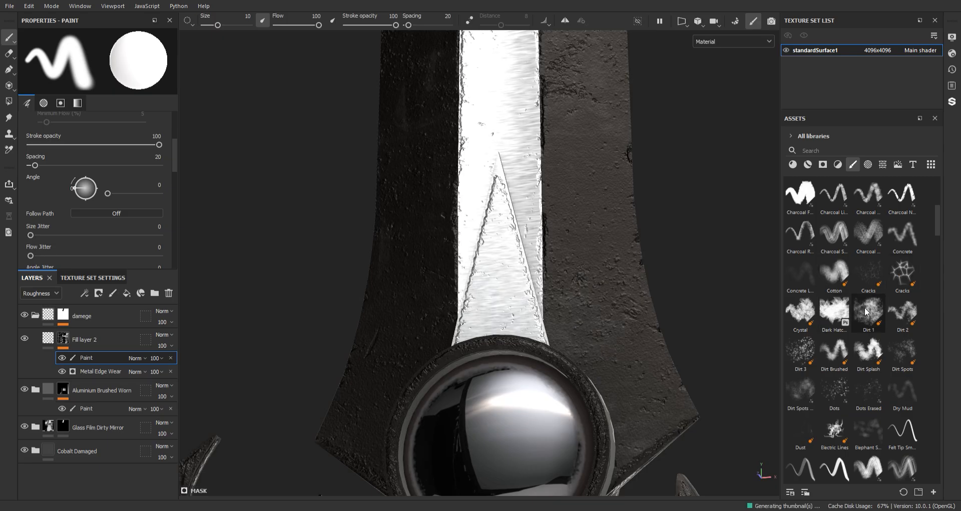
# Try a dark hatching brush at size 14.92 on the dark metal beside the blade's central strip
pyautogui.click(834, 313)
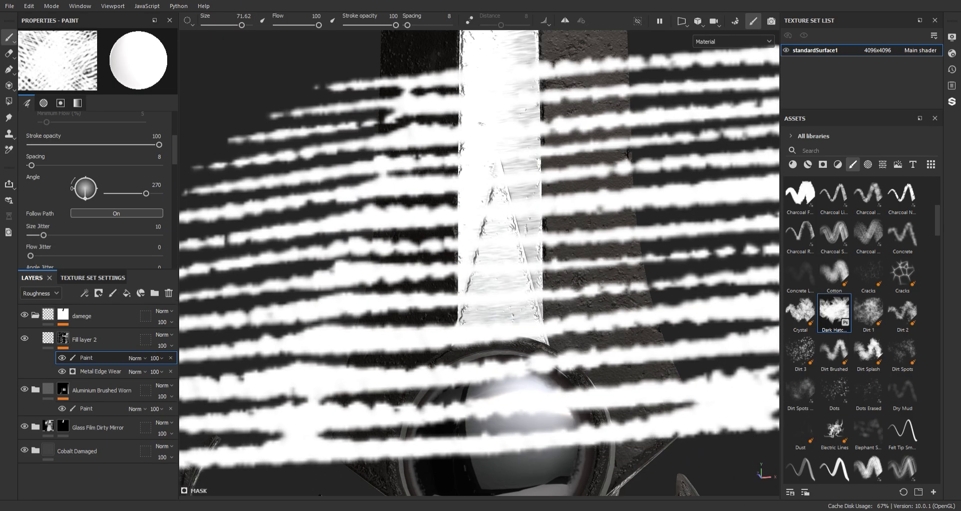
pyautogui.keyDown('ctrl'); pyautogui.moveTo(666, 255); pyautogui.dragTo(603, 232, button='right'); pyautogui.keyUp('ctrl')
pyautogui.click(621, 233)
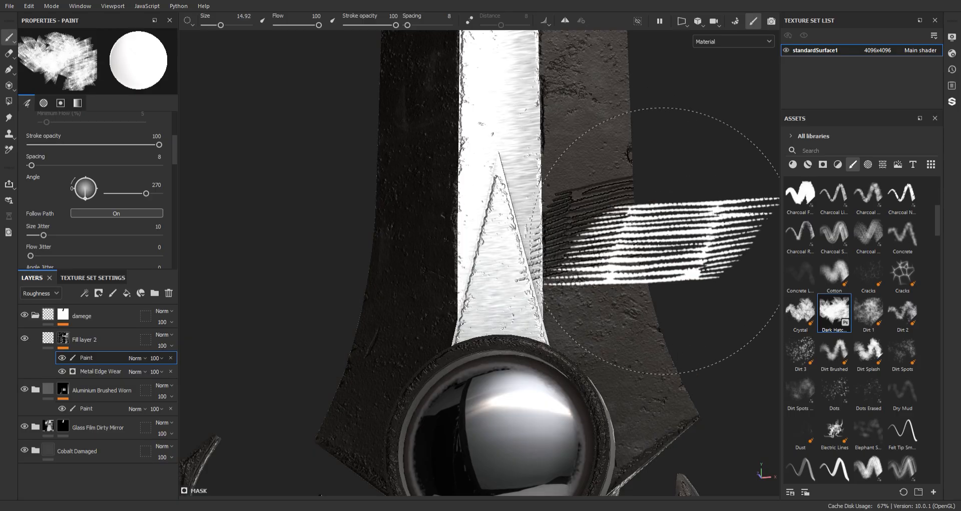
pyautogui.keyDown('alt'); pyautogui.moveTo(676, 123); pyautogui.dragTo(604, 288, button='middle'); pyautogui.keyUp('alt')
pyautogui.moveTo(604, 288)
pyautogui.keyDown('alt'); pyautogui.mouseDown(button='right')
pyautogui.moveTo(554, 122)
pyautogui.moveTo(539, 111)
pyautogui.mouseUp(button='right'); pyautogui.keyUp('alt')
pyautogui.hotkey('ctrl', 'z')
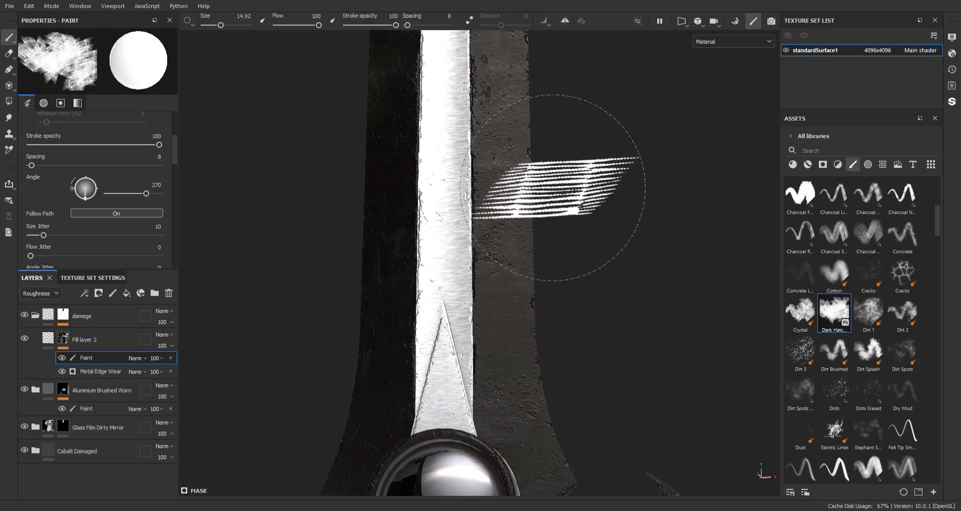
# Choose the Dirt 3 brush at size 13 for painting the damage mask
pyautogui.keyDown('alt'); pyautogui.moveTo(553, 187); pyautogui.dragTo(553, 126, button='middle'); pyautogui.keyUp('alt')
pyautogui.click(801, 351)
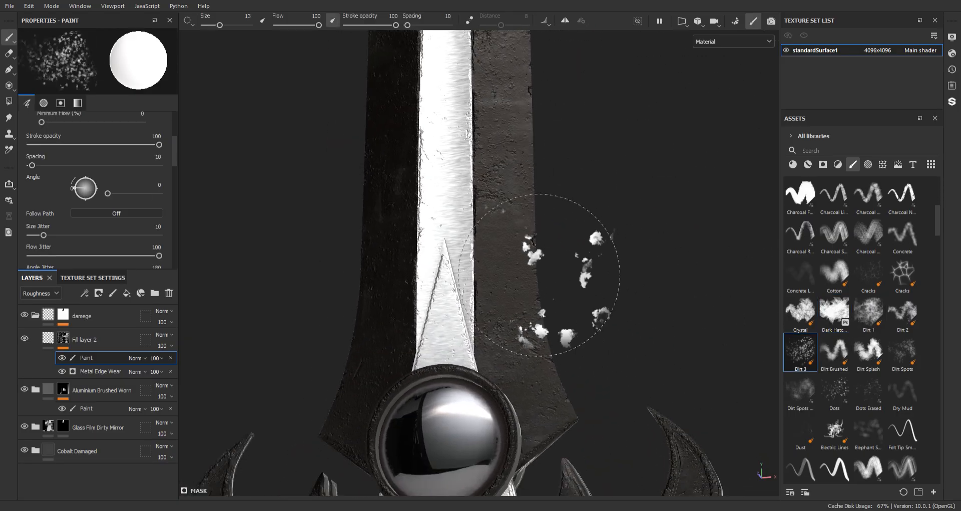
pyautogui.keyDown('alt'); pyautogui.moveTo(562, 288); pyautogui.dragTo(644, 219, button='middle'); pyautogui.keyUp('alt')
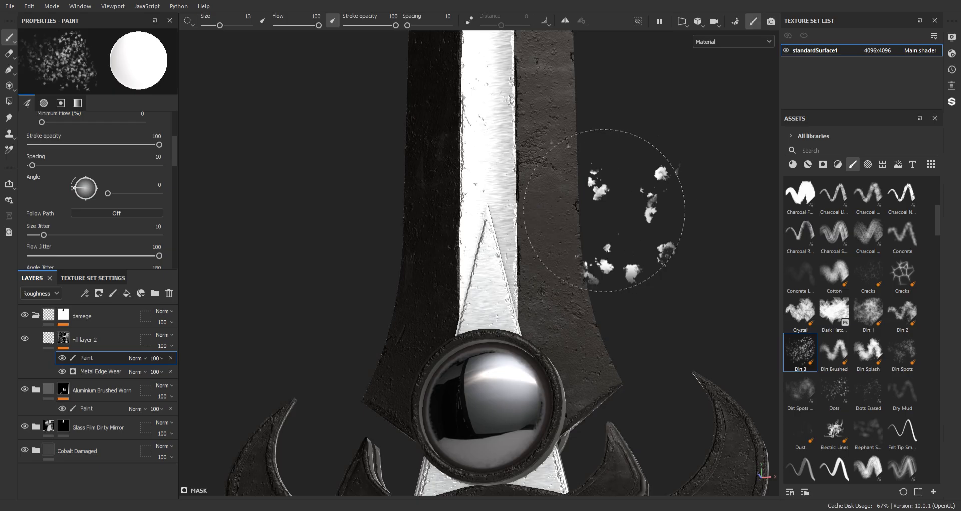
# Examine the edge damage from the guard up to the blade's tip and along both dark sides of the blade
pyautogui.keyDown('alt'); pyautogui.moveTo(609, 130); pyautogui.dragTo(588, 339, button='middle'); pyautogui.keyUp('alt')
pyautogui.keyDown('alt'); pyautogui.moveTo(588, 339); pyautogui.dragTo(491, 211, button='right'); pyautogui.keyUp('alt')
pyautogui.keyDown('alt'); pyautogui.moveTo(492, 211); pyautogui.dragTo(497, 374, button='middle'); pyautogui.keyUp('alt')
pyautogui.keyDown('alt'); pyautogui.moveTo(496, 375); pyautogui.dragTo(567, 356, button='right'); pyautogui.keyUp('alt')
pyautogui.keyDown('alt'); pyautogui.moveTo(566, 356); pyautogui.dragTo(531, 255); pyautogui.keyUp('alt')
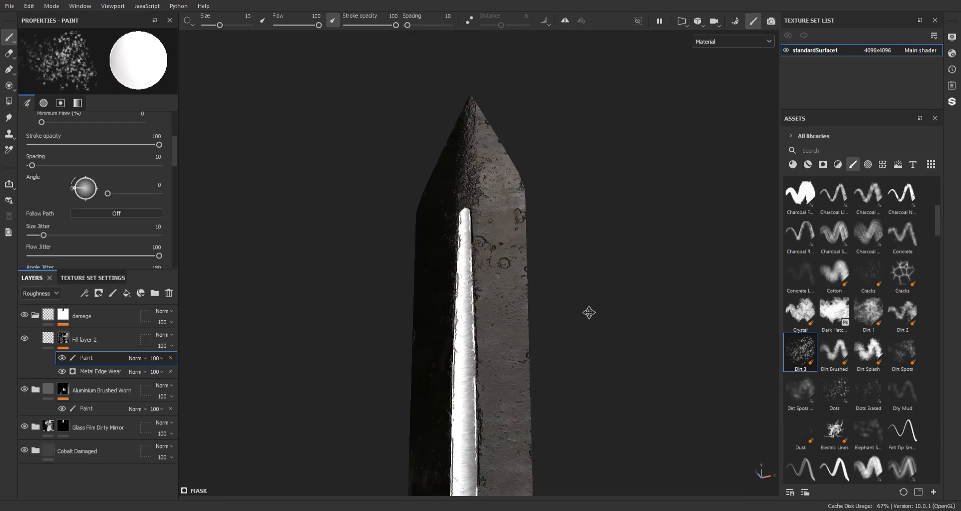
pyautogui.keyDown('alt'); pyautogui.moveTo(590, 312); pyautogui.dragTo(611, 233, button='middle'); pyautogui.keyUp('alt')
pyautogui.keyDown('alt'); pyautogui.moveTo(611, 233); pyautogui.dragTo(584, 288); pyautogui.keyUp('alt')
pyautogui.scroll(-3, 550, 298)
pyautogui.keyDown('alt'); pyautogui.moveTo(513, 305); pyautogui.dragTo(578, 135, button='middle'); pyautogui.keyUp('alt')
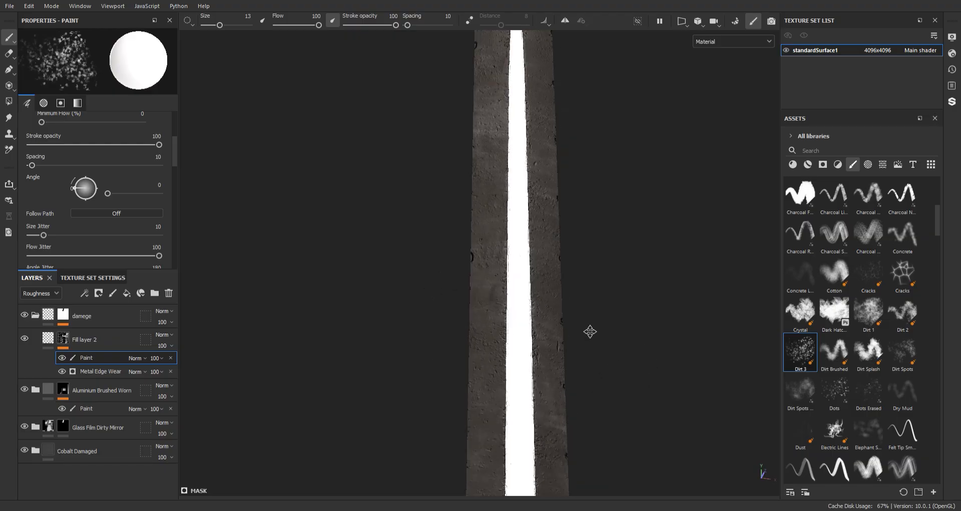
# Paint scattered Dirt 3 damage at size 13 over the central strip and dark metal on this side of the blade
pyautogui.keyDown('alt'); pyautogui.moveTo(615, 393); pyautogui.dragTo(594, 251, button='middle'); pyautogui.keyUp('alt')
pyautogui.scroll(-3, 591, 245)
pyautogui.moveTo(516, 235)
pyautogui.keyDown('alt'); pyautogui.mouseDown()
pyautogui.moveTo(475, 201)
pyautogui.moveTo(493, 206)
pyautogui.mouseUp(); pyautogui.keyUp('alt')
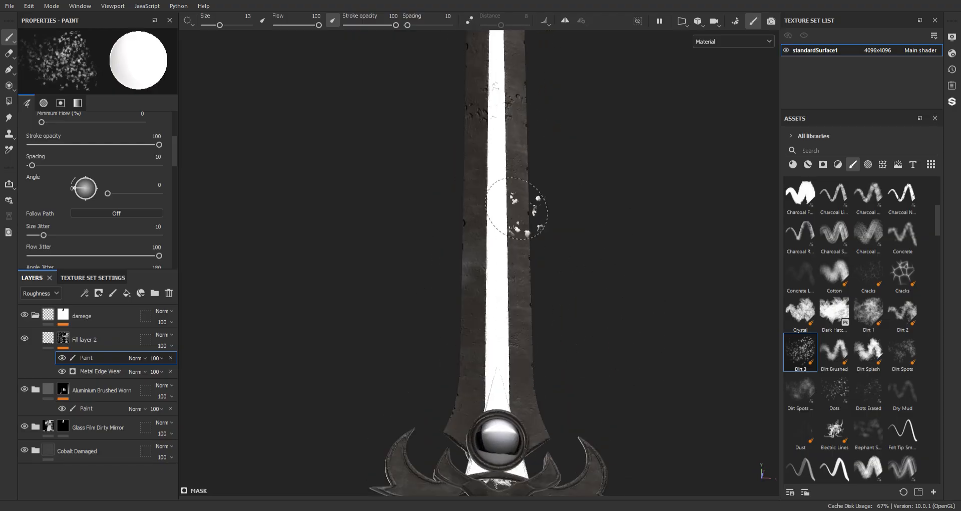
pyautogui.keyDown('alt'); pyautogui.moveTo(542, 257); pyautogui.dragTo(527, 103, button='middle'); pyautogui.keyUp('alt')
pyautogui.scroll(2, 527, 103)
pyautogui.keyDown('alt'); pyautogui.moveTo(530, 208); pyautogui.dragTo(523, 356, button='middle'); pyautogui.keyUp('alt')
pyautogui.keyDown('alt'); pyautogui.moveTo(602, 337); pyautogui.dragTo(618, 275, button='middle'); pyautogui.keyUp('alt')
# Paint Dirt 3 damage on the opposite side of the blade, across the central strip and dark metal above the gem
pyautogui.keyDown('alt'); pyautogui.moveTo(617, 275); pyautogui.dragTo(180, 261); pyautogui.keyUp('alt')
pyautogui.moveTo(320, 248)
pyautogui.keyDown('alt'); pyautogui.mouseDown()
pyautogui.moveTo(432, 226)
pyautogui.moveTo(539, 228)
pyautogui.mouseUp(); pyautogui.keyUp('alt')
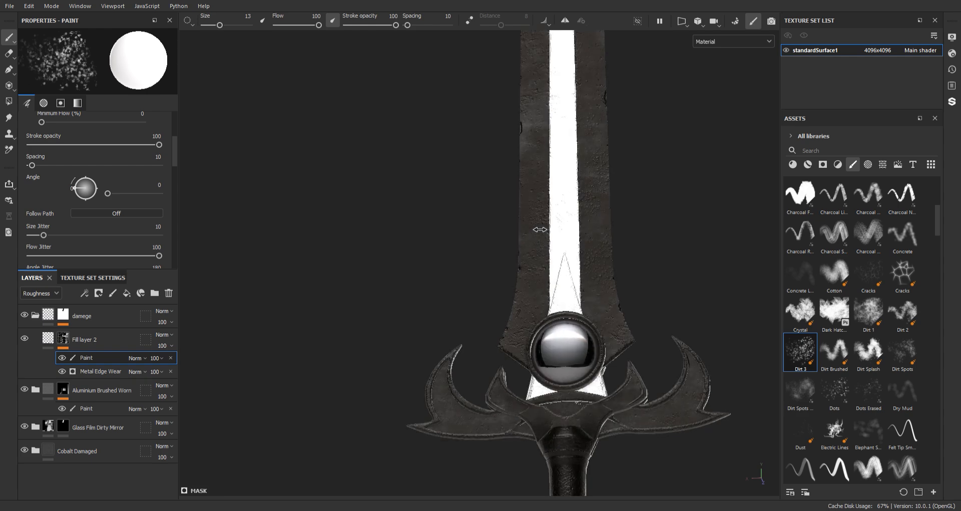
pyautogui.moveTo(614, 239)
pyautogui.keyDown('alt'); pyautogui.mouseDown(button='middle')
pyautogui.moveTo(586, 267)
pyautogui.moveTo(634, 335)
pyautogui.mouseUp(button='middle'); pyautogui.keyUp('alt')
pyautogui.click(509, 199)
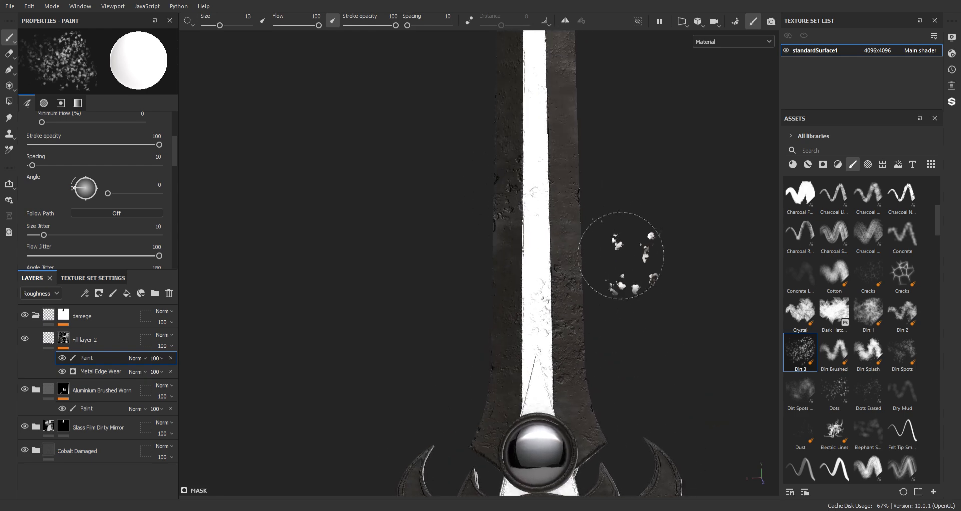
pyautogui.keyDown('alt'); pyautogui.moveTo(622, 254); pyautogui.dragTo(599, 349, button='middle'); pyautogui.keyUp('alt')
pyautogui.keyDown('alt'); pyautogui.moveTo(575, 285); pyautogui.dragTo(574, 290, button='right'); pyautogui.keyUp('alt')
pyautogui.keyDown('alt'); pyautogui.moveTo(548, 282); pyautogui.dragTo(539, 197, button='middle'); pyautogui.keyUp('alt')
pyautogui.keyDown('alt'); pyautogui.moveTo(539, 198); pyautogui.dragTo(594, 340, button='right'); pyautogui.keyUp('alt')
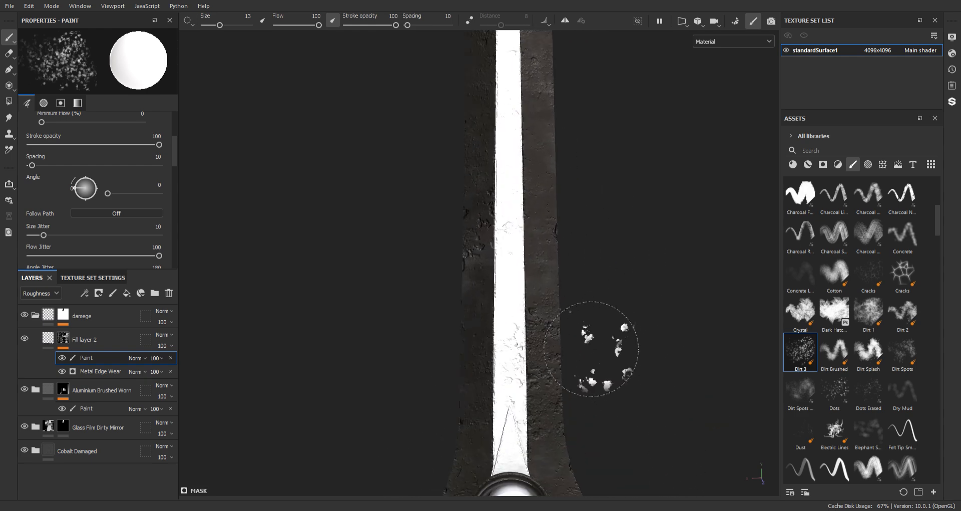
pyautogui.keyDown('alt'); pyautogui.moveTo(595, 346); pyautogui.dragTo(597, 243, button='middle'); pyautogui.keyUp('alt')
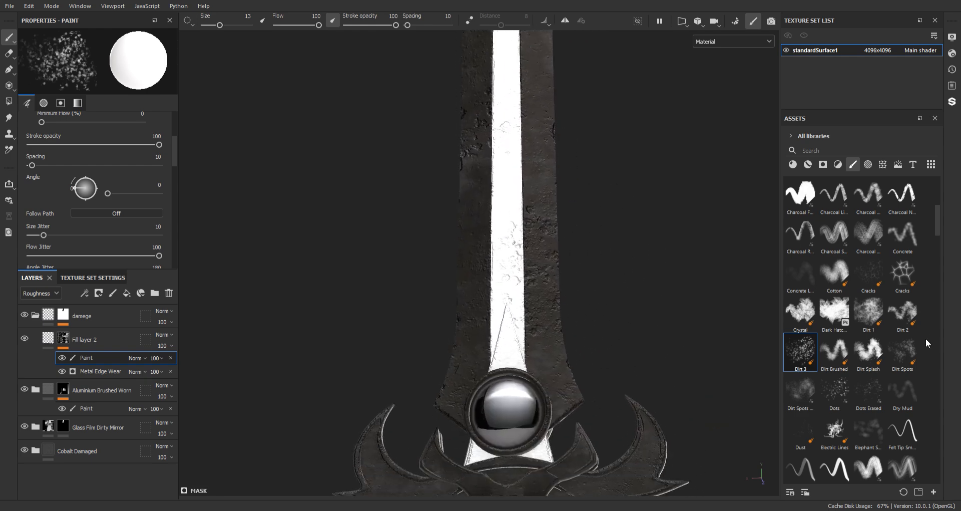
# Choose the Dirt Spots brush and paint fine damage at size 12.75 on the lower blade around the gem
pyautogui.click(903, 349)
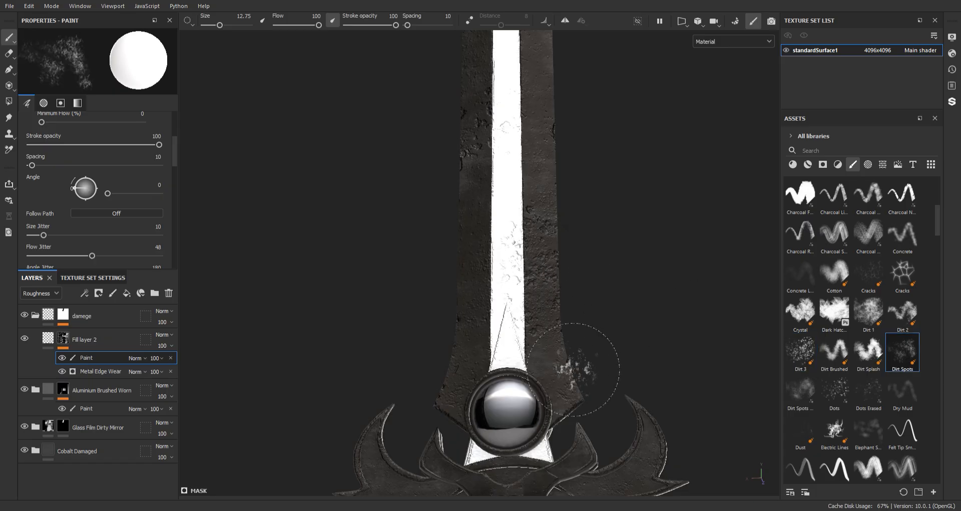
pyautogui.keyDown('alt'); pyautogui.moveTo(568, 343); pyautogui.dragTo(562, 225, button='middle'); pyautogui.keyUp('alt')
pyautogui.keyDown('alt'); pyautogui.moveTo(563, 226); pyautogui.dragTo(489, 356, button='right'); pyautogui.keyUp('alt')
pyautogui.keyDown('alt'); pyautogui.moveTo(489, 356); pyautogui.dragTo(388, 333); pyautogui.keyUp('alt')
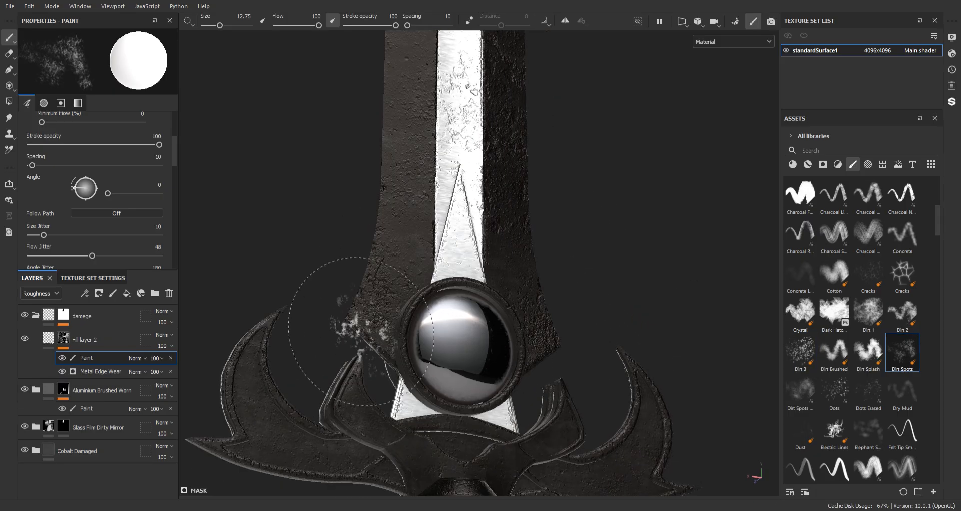
pyautogui.keyDown('alt'); pyautogui.moveTo(453, 298); pyautogui.dragTo(484, 485, button='middle'); pyautogui.keyUp('alt')
pyautogui.keyDown('alt'); pyautogui.moveTo(484, 485); pyautogui.dragTo(426, 280, button='right'); pyautogui.keyUp('alt')
# Paint Dirt Spots damage along the blade's dark metal from above the gem up to the tip
pyautogui.keyDown('alt'); pyautogui.moveTo(454, 330); pyautogui.dragTo(476, 425, button='middle'); pyautogui.keyUp('alt')
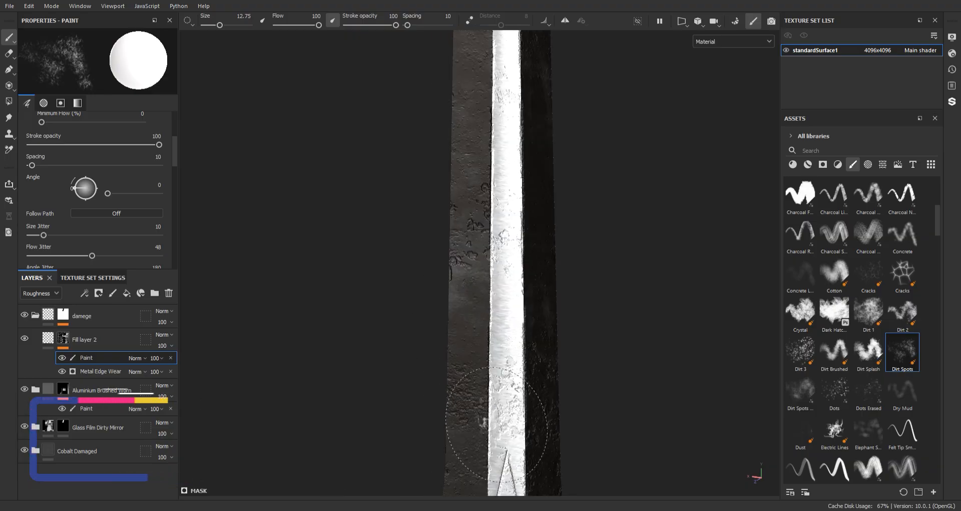
pyautogui.keyDown('alt'); pyautogui.moveTo(496, 439); pyautogui.dragTo(468, 321, button='right'); pyautogui.keyUp('alt')
pyautogui.keyDown('alt'); pyautogui.moveTo(469, 321); pyautogui.dragTo(476, 436, button='middle'); pyautogui.keyUp('alt')
pyautogui.keyDown('alt'); pyautogui.moveTo(506, 350); pyautogui.dragTo(521, 476, button='middle'); pyautogui.keyUp('alt')
pyautogui.keyDown('alt'); pyautogui.moveTo(521, 477); pyautogui.dragTo(473, 258, button='right'); pyautogui.keyUp('alt')
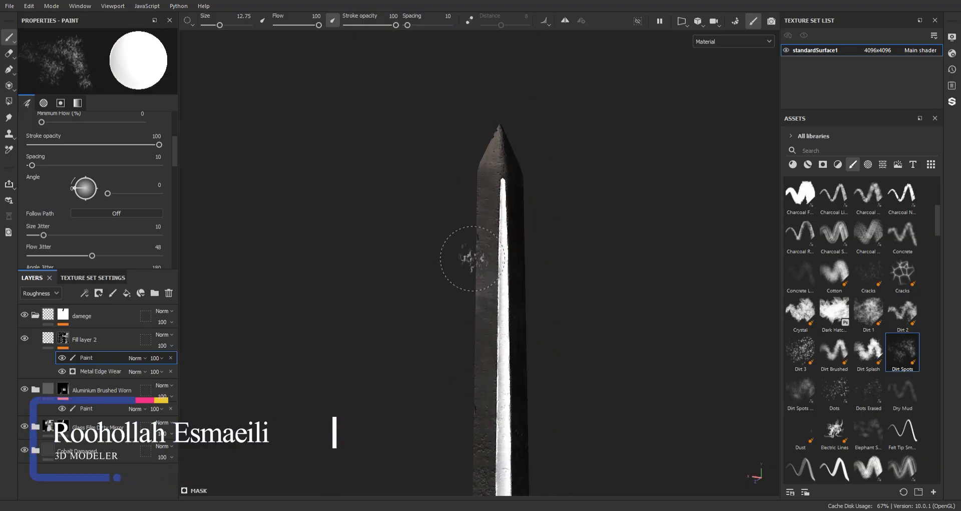
pyautogui.keyDown('alt'); pyautogui.moveTo(564, 345); pyautogui.dragTo(536, 259, button='middle'); pyautogui.keyUp('alt')
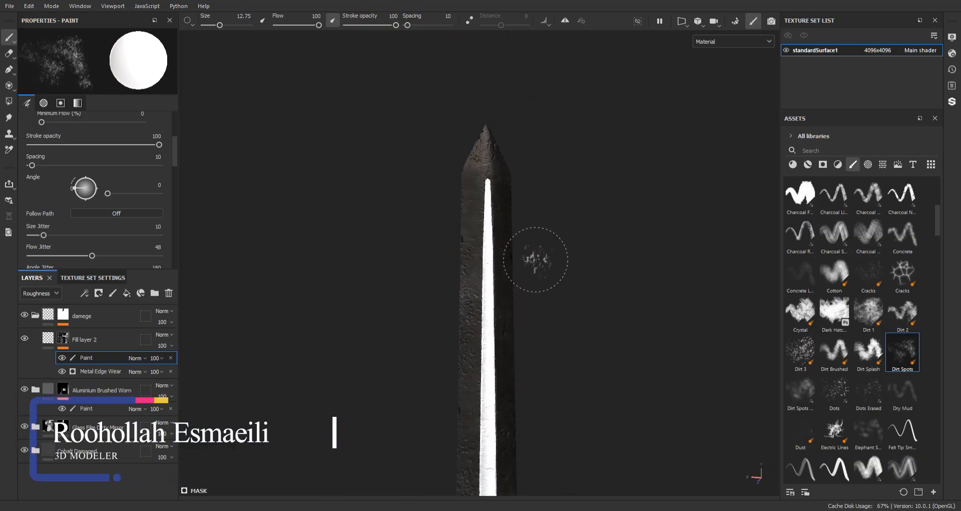
pyautogui.keyDown('alt'); pyautogui.moveTo(525, 454); pyautogui.dragTo(506, 270, button='middle'); pyautogui.keyUp('alt')
# Paint Dirt Spots damage over the grip and the curved wings of the guard
pyautogui.moveTo(556, 460)
pyautogui.keyDown('alt'); pyautogui.mouseDown(button='middle')
pyautogui.moveTo(528, 408)
pyautogui.moveTo(521, 258)
pyautogui.moveTo(473, 317)
pyautogui.mouseUp(button='middle'); pyautogui.keyUp('alt')
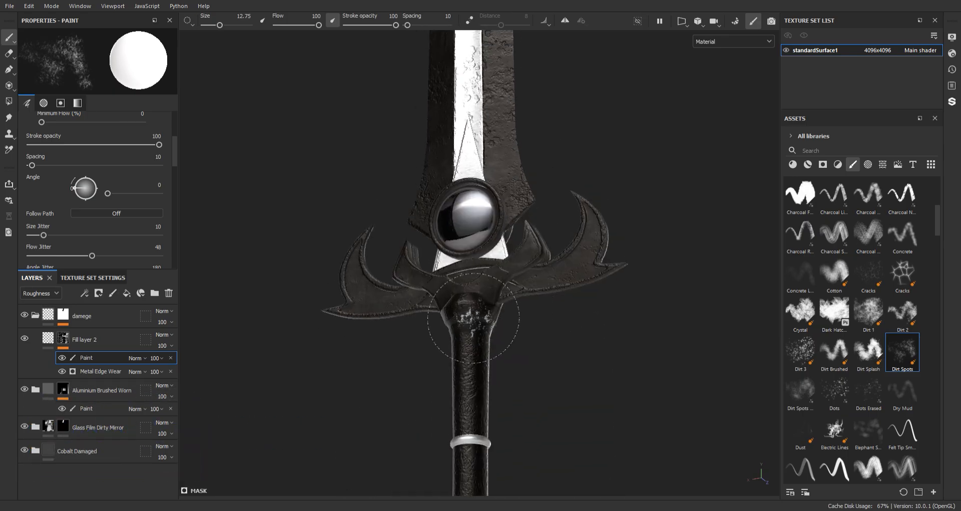
pyautogui.keyDown('alt'); pyautogui.moveTo(528, 394); pyautogui.dragTo(536, 278, button='middle'); pyautogui.keyUp('alt')
pyautogui.keyDown('alt'); pyautogui.moveTo(528, 320); pyautogui.dragTo(505, 421, button='right'); pyautogui.keyUp('alt')
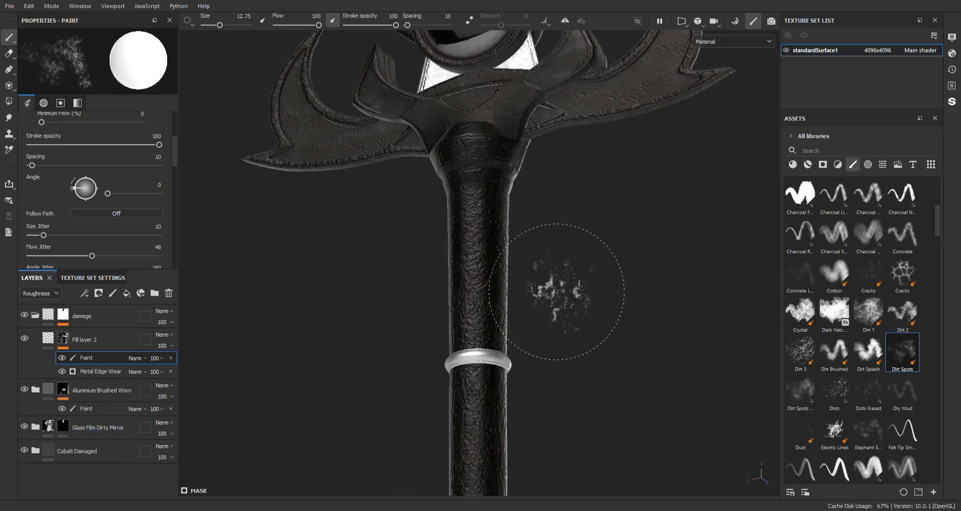
pyautogui.moveTo(557, 291)
pyautogui.keyDown('alt'); pyautogui.mouseDown(button='middle')
pyautogui.moveTo(558, 344)
pyautogui.moveTo(607, 364)
pyautogui.mouseUp(button='middle'); pyautogui.keyUp('alt')
pyautogui.keyDown('alt'); pyautogui.moveTo(608, 364); pyautogui.dragTo(371, 335); pyautogui.keyUp('alt')
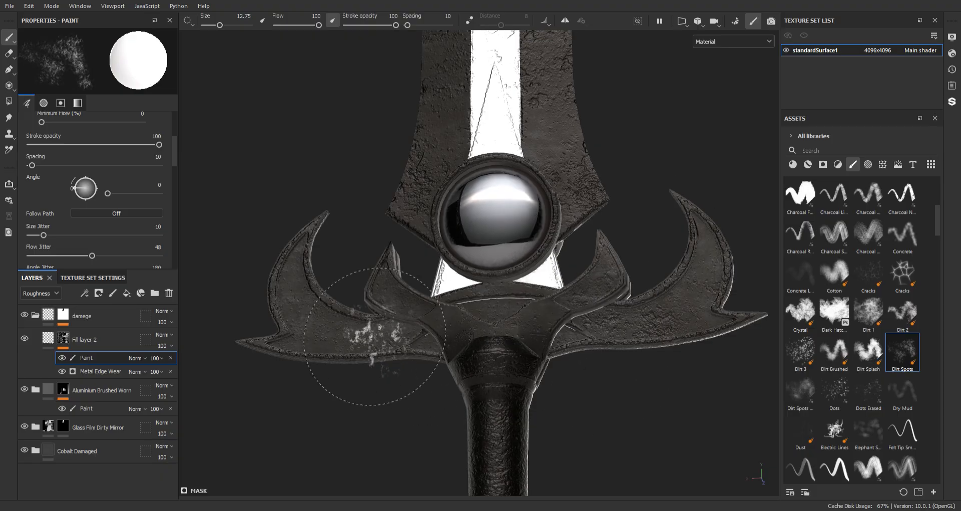
pyautogui.keyDown('alt'); pyautogui.moveTo(556, 364); pyautogui.dragTo(508, 287, button='right'); pyautogui.keyUp('alt')
pyautogui.keyDown('alt'); pyautogui.moveTo(513, 302); pyautogui.dragTo(506, 280, button='middle'); pyautogui.keyUp('alt')
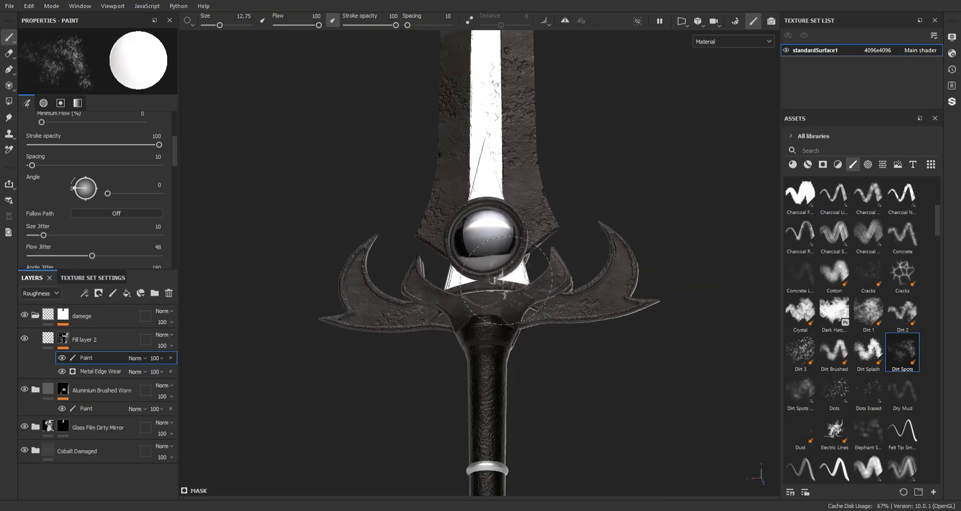
# Choose a fine-scratch Kyle's brush, reduce its size to 21.97, and scratch the lower blade above the gem
pyautogui.scroll(-5, 879, 374)
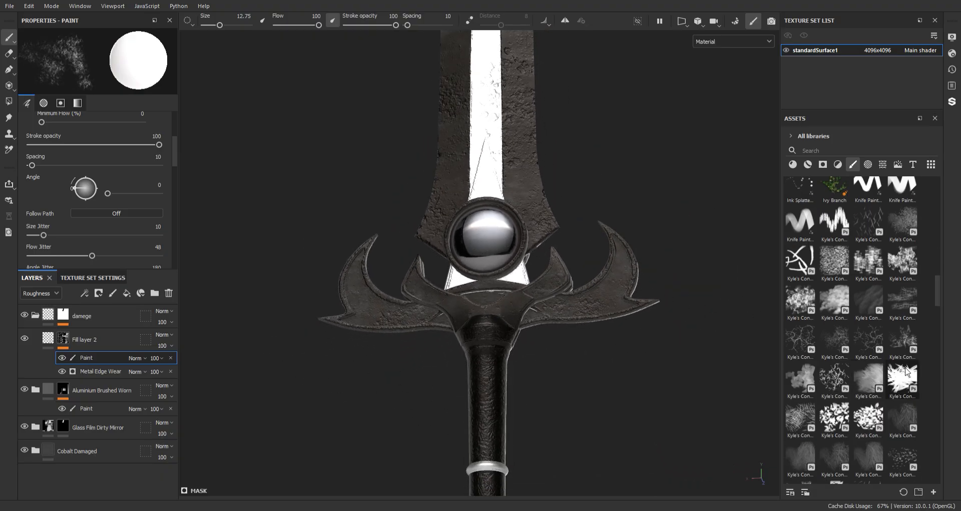
pyautogui.click(903, 429)
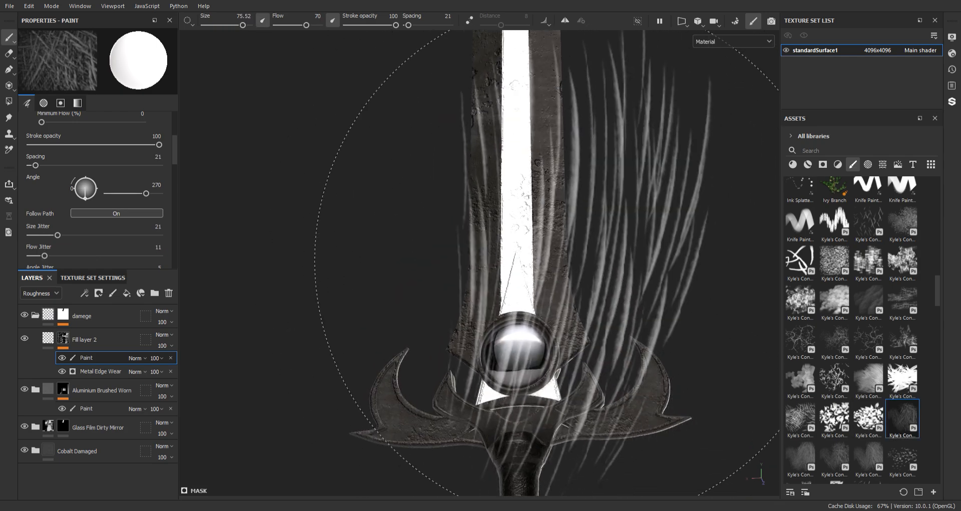
pyautogui.keyDown('ctrl'); pyautogui.moveTo(569, 269); pyautogui.dragTo(513, 269, button='right'); pyautogui.keyUp('ctrl')
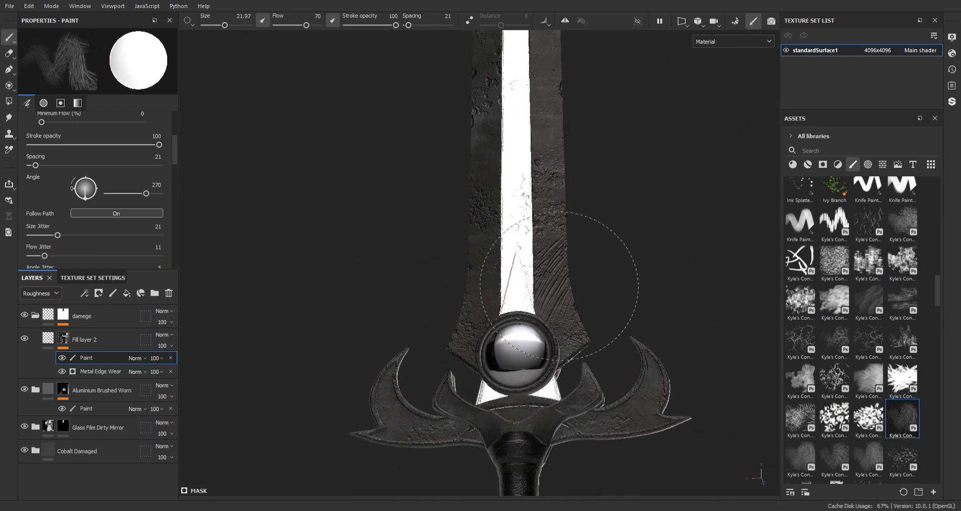
pyautogui.keyDown('alt'); pyautogui.moveTo(649, 217); pyautogui.dragTo(668, 380, button='middle'); pyautogui.keyUp('alt')
pyautogui.scroll(-1, 612, 365)
pyautogui.keyDown('alt'); pyautogui.moveTo(626, 311); pyautogui.dragTo(572, 224, button='middle'); pyautogui.keyUp('alt')
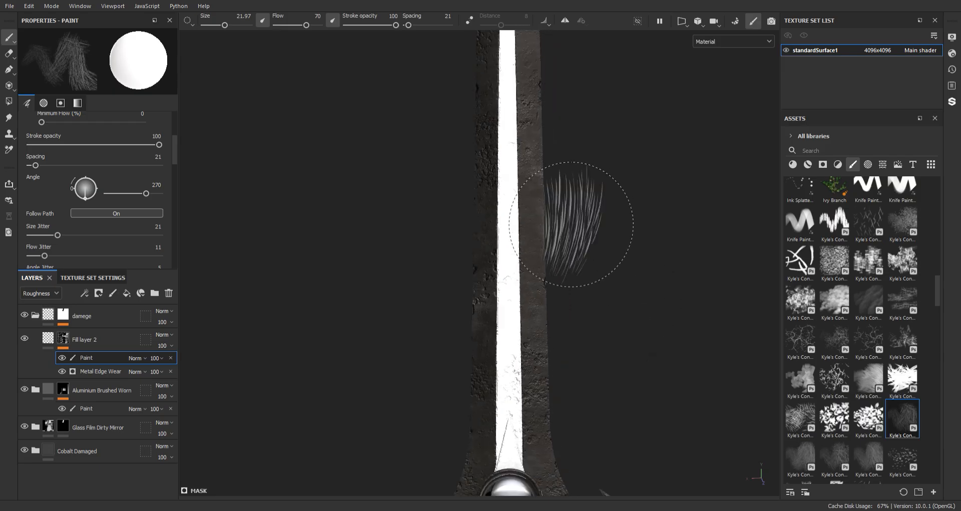
# Paint fine scratches up the blade's dark metal to its pointed tip
pyautogui.keyDown('alt'); pyautogui.moveTo(537, 75); pyautogui.dragTo(551, 389, button='middle'); pyautogui.keyUp('alt')
pyautogui.keyDown('alt'); pyautogui.moveTo(551, 388); pyautogui.dragTo(588, 367, button='right'); pyautogui.keyUp('alt')
pyautogui.click(575, 200)
pyautogui.keyDown('alt'); pyautogui.moveTo(617, 219); pyautogui.dragTo(588, 286, button='middle'); pyautogui.keyUp('alt')
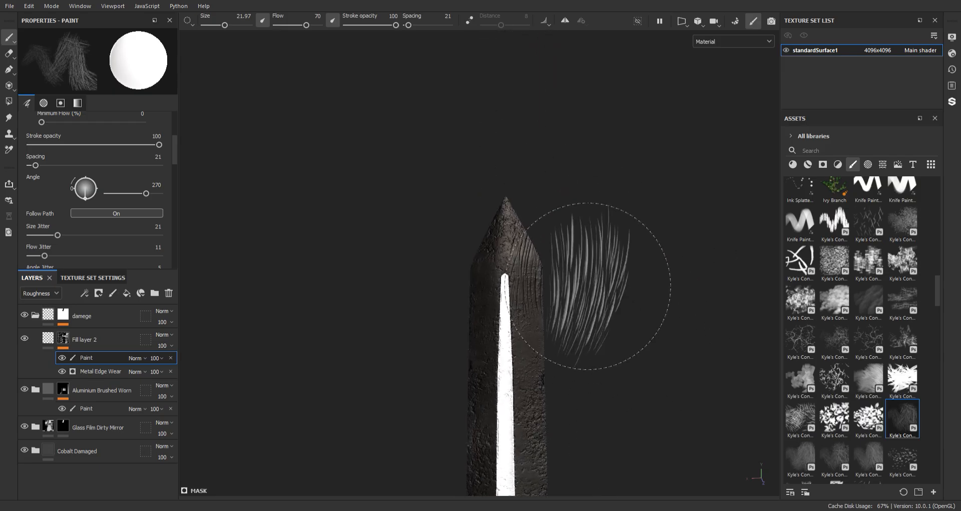
# Paint fine scratches on the opposite side of the tip and on both dark sides just below it
pyautogui.moveTo(185, 318)
pyautogui.keyDown('alt'); pyautogui.mouseDown()
pyautogui.moveTo(142, 271)
pyautogui.moveTo(232, 258)
pyautogui.moveTo(202, 299)
pyautogui.mouseUp(); pyautogui.keyUp('alt')
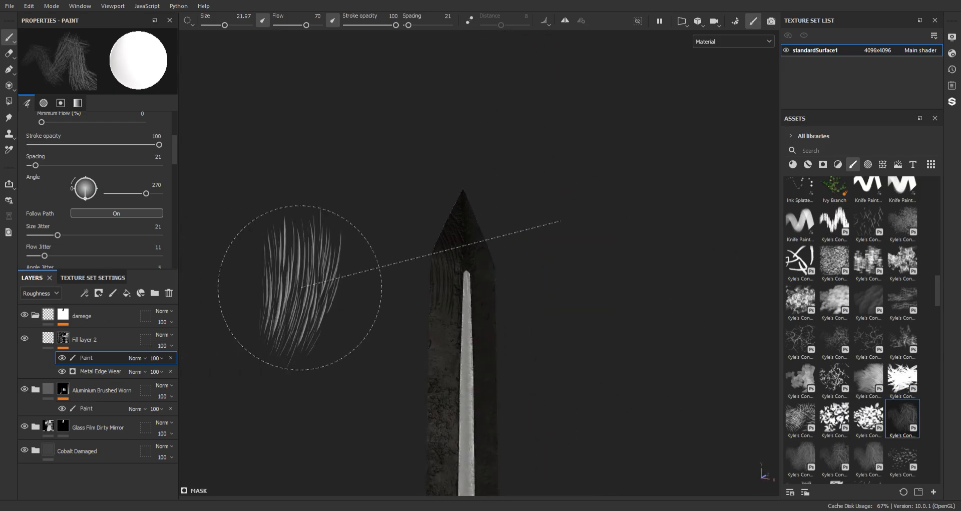
pyautogui.keyDown('shift'); pyautogui.moveTo(299, 287); pyautogui.dragTo(353, 296, button='right'); pyautogui.keyUp('shift')
pyautogui.keyDown('alt'); pyautogui.moveTo(569, 374); pyautogui.dragTo(472, 395); pyautogui.keyUp('alt')
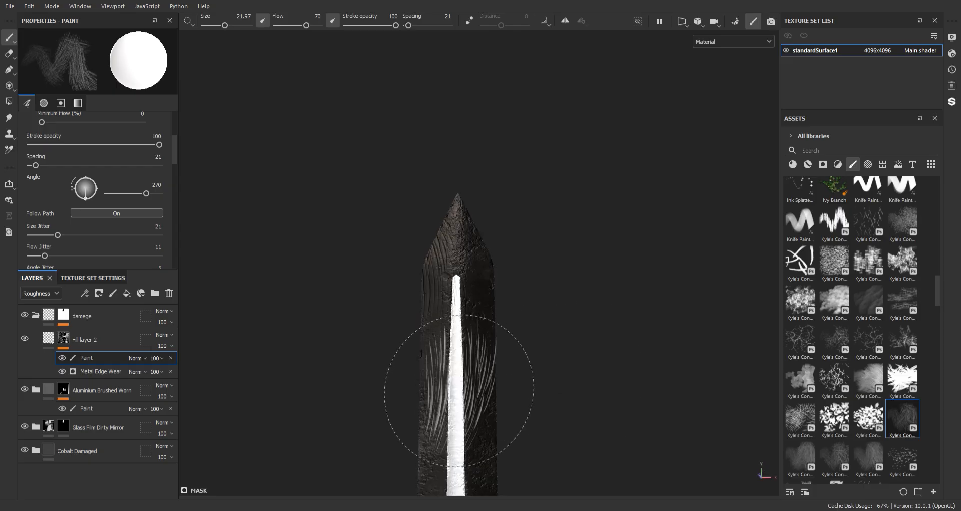
pyautogui.keyDown('alt'); pyautogui.moveTo(472, 395); pyautogui.dragTo(490, 256, button='middle'); pyautogui.keyUp('alt')
pyautogui.moveTo(480, 441)
pyautogui.keyDown('alt'); pyautogui.mouseDown(button='middle')
pyautogui.moveTo(502, 306)
pyautogui.moveTo(528, 261)
pyautogui.mouseUp(button='middle'); pyautogui.keyUp('alt')
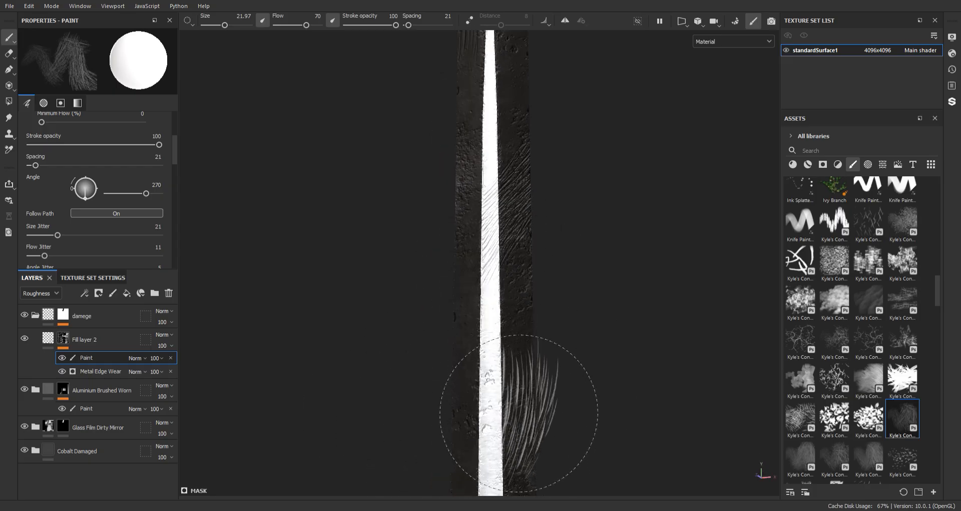
# Continue the fine scratches down this side of the blade, crossing the central strip, to just above the gem
pyautogui.keyDown('alt'); pyautogui.moveTo(519, 412); pyautogui.dragTo(470, 251, button='right'); pyautogui.keyUp('alt')
pyautogui.keyDown('alt'); pyautogui.moveTo(494, 327); pyautogui.dragTo(477, 326); pyautogui.keyUp('alt')
pyautogui.keyDown('alt'); pyautogui.moveTo(477, 326); pyautogui.dragTo(488, 373, button='middle'); pyautogui.keyUp('alt')
pyautogui.keyDown('alt'); pyautogui.moveTo(488, 374); pyautogui.dragTo(489, 344, button='right'); pyautogui.keyUp('alt')
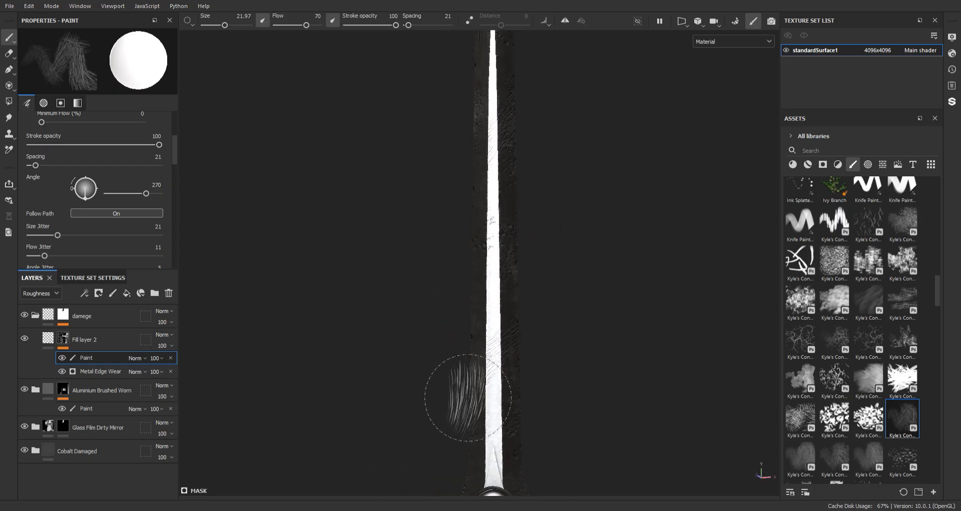
pyautogui.keyDown('alt'); pyautogui.moveTo(527, 246); pyautogui.dragTo(506, 350, button='right'); pyautogui.keyUp('alt')
pyautogui.moveTo(476, 408); pyautogui.dragTo(553, 396)
pyautogui.keyDown('alt'); pyautogui.moveTo(573, 400); pyautogui.dragTo(568, 262, button='middle'); pyautogui.keyUp('alt')
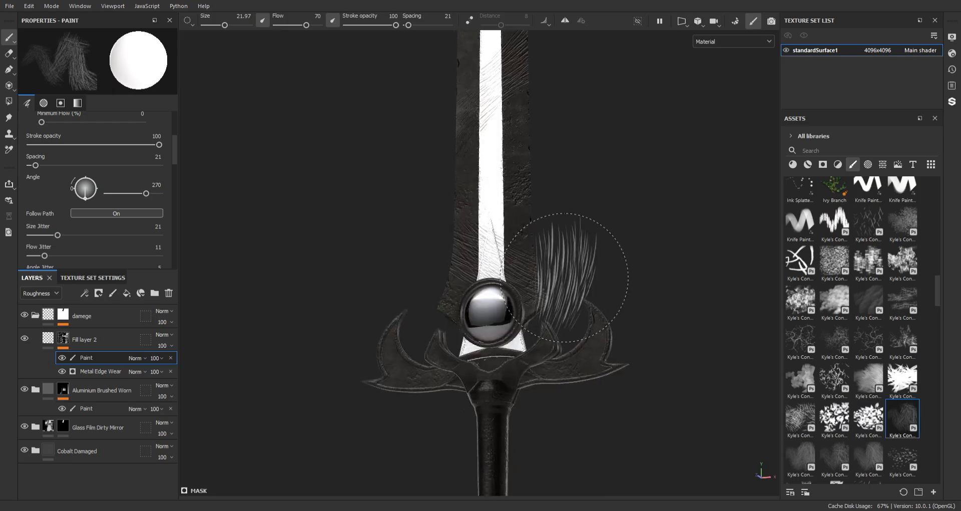
# Paint fine scratches over the grip, its ring and the metal pommel
pyautogui.keyDown('alt'); pyautogui.moveTo(556, 298); pyautogui.dragTo(563, 213, button='middle'); pyautogui.keyUp('alt')
pyautogui.keyDown('alt'); pyautogui.moveTo(539, 313); pyautogui.dragTo(524, 164, button='middle'); pyautogui.keyUp('alt')
pyautogui.keyDown('alt'); pyautogui.moveTo(558, 307); pyautogui.dragTo(563, 242, button='middle'); pyautogui.keyUp('alt')
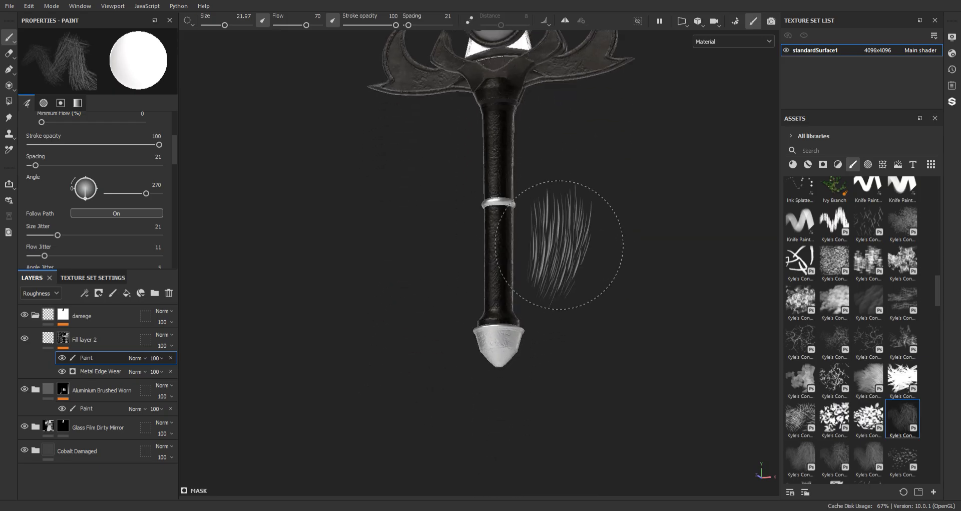
pyautogui.keyDown('alt'); pyautogui.moveTo(562, 243); pyautogui.dragTo(572, 395, button='right'); pyautogui.keyUp('alt')
pyautogui.keyDown('alt'); pyautogui.moveTo(572, 400); pyautogui.dragTo(595, 248, button='middle'); pyautogui.keyUp('alt')
pyautogui.keyDown('alt'); pyautogui.moveTo(560, 299); pyautogui.dragTo(638, 308); pyautogui.keyUp('alt')
pyautogui.keyDown('alt'); pyautogui.moveTo(564, 378); pyautogui.dragTo(579, 315, button='middle'); pyautogui.keyUp('alt')
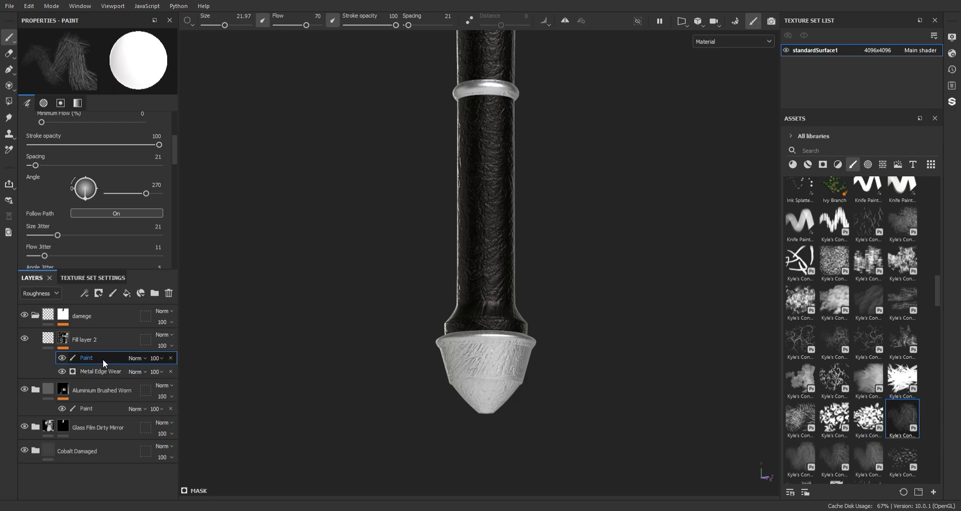
# Set the brush's grayscale value to 0 and paint over the grip to thin out its scratches
pyautogui.scroll(-5, 130, 205)
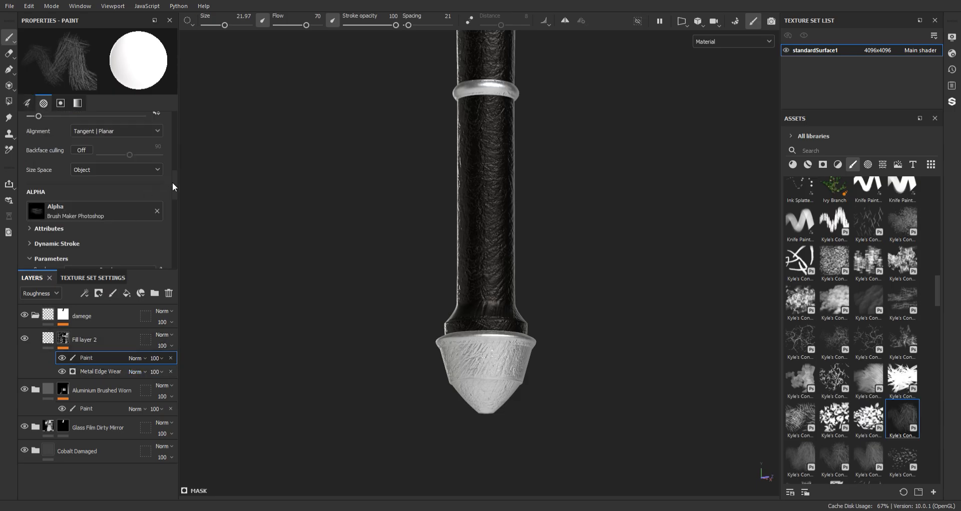
pyautogui.moveTo(173, 183); pyautogui.dragTo(184, 250)
pyautogui.moveTo(111, 173); pyautogui.dragTo(26, 176)
pyautogui.keyDown('alt'); pyautogui.moveTo(500, 91); pyautogui.dragTo(509, 268, button='middle'); pyautogui.keyUp('alt')
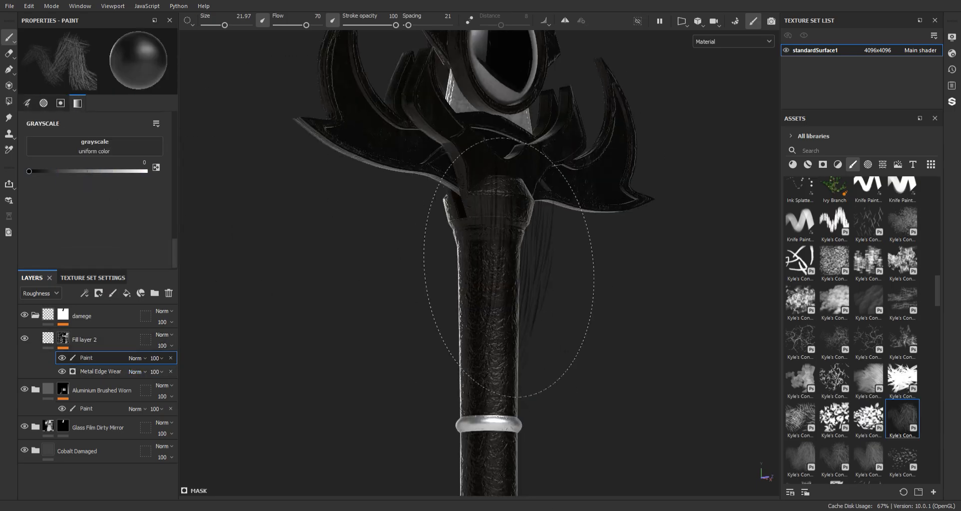
pyautogui.keyDown('alt'); pyautogui.moveTo(511, 170); pyautogui.dragTo(513, 388, button='middle'); pyautogui.keyUp('alt')
pyautogui.keyDown('alt'); pyautogui.moveTo(514, 388); pyautogui.dragTo(464, 236, button='right'); pyautogui.keyUp('alt')
pyautogui.keyDown('alt'); pyautogui.moveTo(499, 183); pyautogui.dragTo(493, 341, button='middle'); pyautogui.keyUp('alt')
# Paint with the scratch brush at grayscale 0 over the blade above the gem to soften its scratches
pyautogui.keyDown('alt'); pyautogui.moveTo(494, 341); pyautogui.dragTo(369, 279); pyautogui.keyUp('alt')
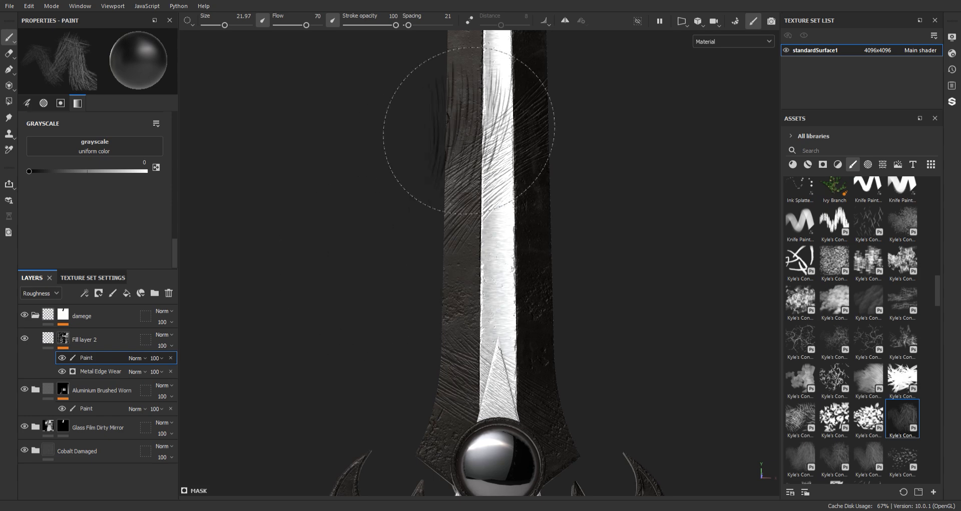
pyautogui.keyDown('alt'); pyautogui.moveTo(535, 209); pyautogui.dragTo(529, 247, button='middle'); pyautogui.keyUp('alt')
pyautogui.keyDown('alt'); pyautogui.moveTo(501, 200); pyautogui.dragTo(485, 281, button='right'); pyautogui.keyUp('alt')
pyautogui.keyDown('alt'); pyautogui.moveTo(484, 277); pyautogui.dragTo(495, 254, button='middle'); pyautogui.keyUp('alt')
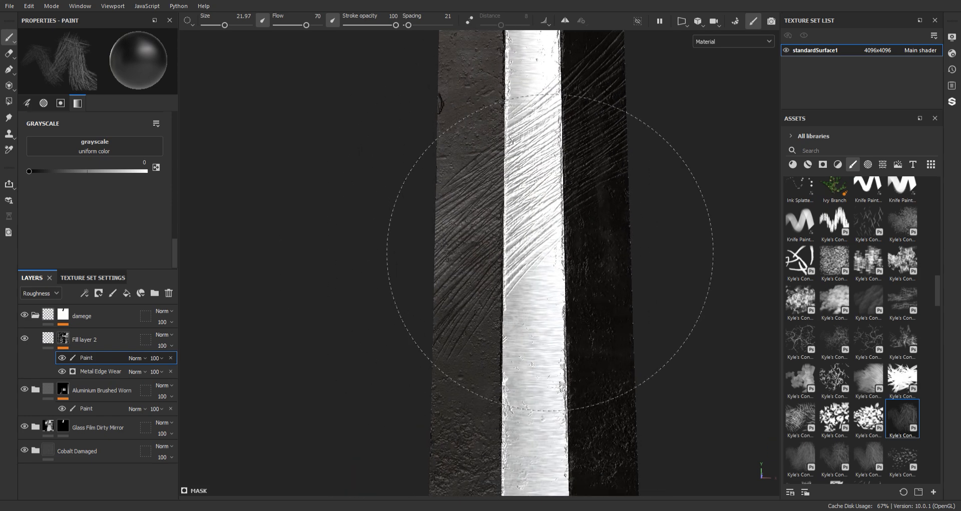
pyautogui.keyDown('alt'); pyautogui.moveTo(588, 351); pyautogui.dragTo(585, 301, button='right'); pyautogui.keyUp('alt')
pyautogui.keyDown('alt'); pyautogui.moveTo(585, 302); pyautogui.dragTo(579, 206, button='middle'); pyautogui.keyUp('alt')
pyautogui.keyDown('alt'); pyautogui.moveTo(579, 206); pyautogui.dragTo(572, 227); pyautogui.keyUp('alt')
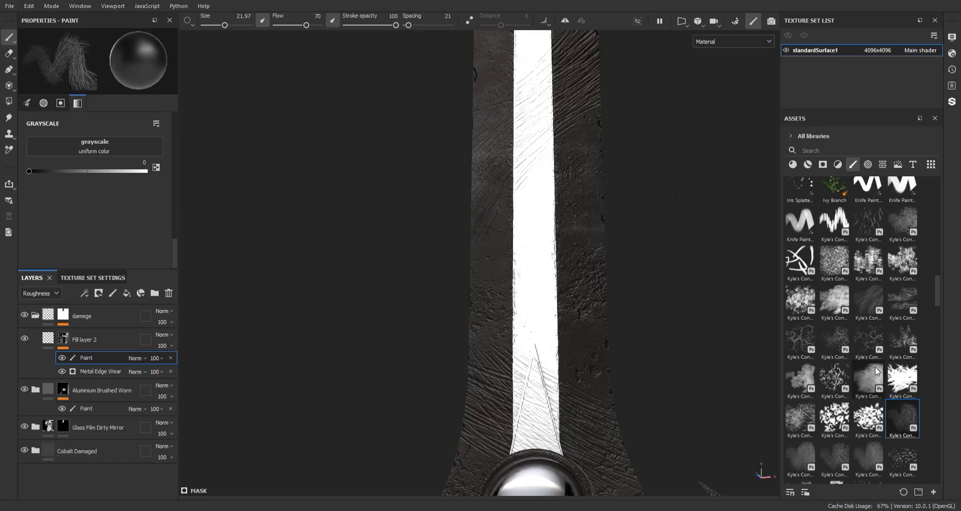
# Choose a speckled Kyle's brush at size 11.12 and paint out excess scratches on the blade just above the gem
pyautogui.click(863, 345)
pyautogui.click(860, 386)
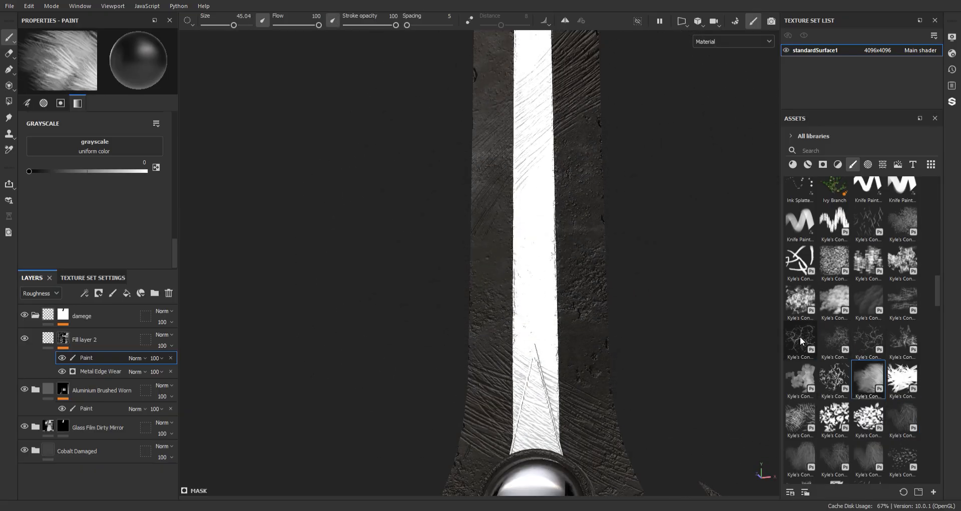
pyautogui.click(896, 234)
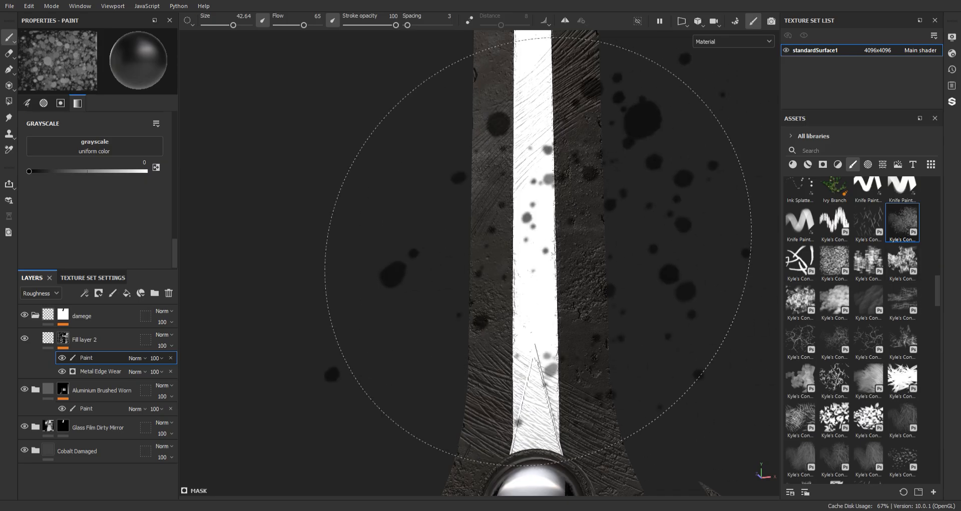
pyautogui.keyDown('ctrl'); pyautogui.moveTo(481, 361); pyautogui.dragTo(425, 361, button='right'); pyautogui.keyUp('ctrl')
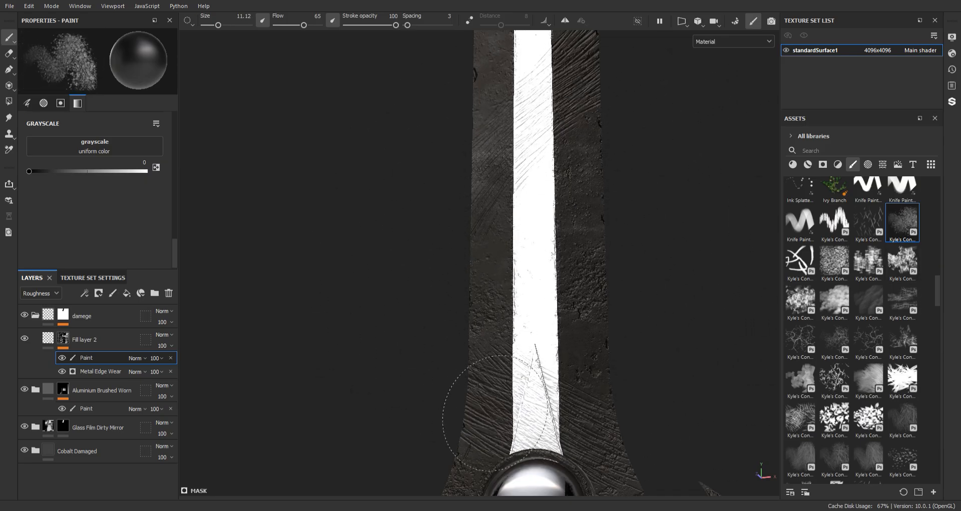
pyautogui.keyDown('alt'); pyautogui.moveTo(584, 431); pyautogui.dragTo(562, 320, button='middle'); pyautogui.keyUp('alt')
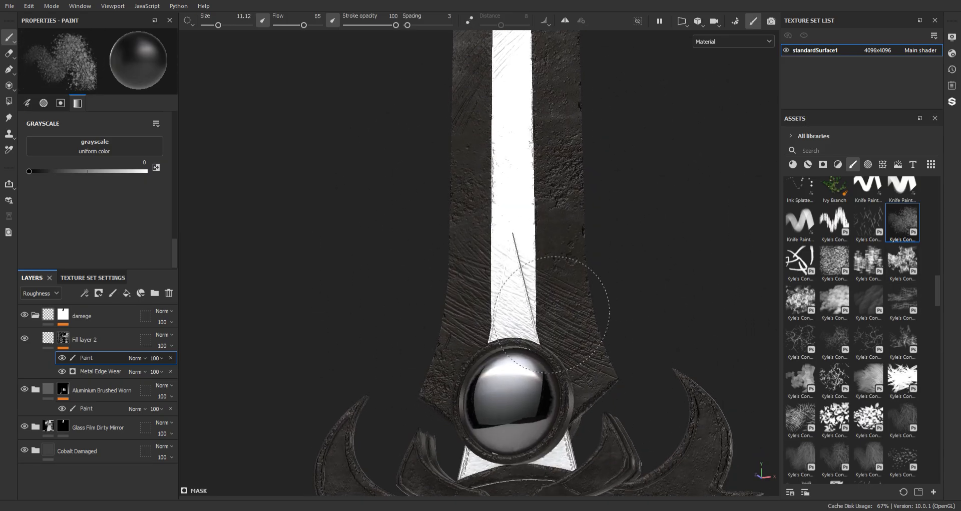
# Paint with the speckled brush at grayscale 0 over the lower blade above the gem to thin out its scratches
pyautogui.moveTo(442, 297)
pyautogui.keyDown('alt'); pyautogui.mouseDown()
pyautogui.moveTo(454, 329)
pyautogui.moveTo(480, 187)
pyautogui.mouseUp(); pyautogui.keyUp('alt')
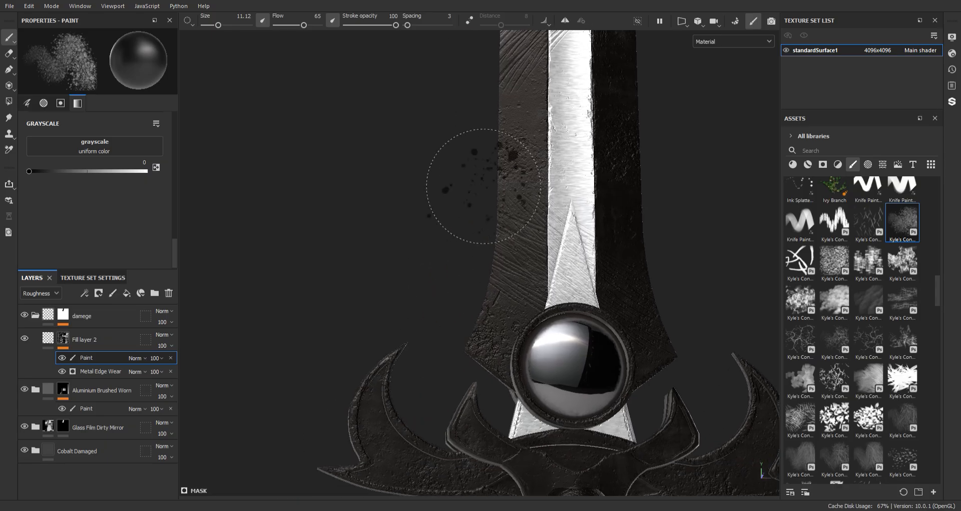
pyautogui.keyDown('alt'); pyautogui.moveTo(481, 187); pyautogui.dragTo(481, 319, button='right'); pyautogui.keyUp('alt')
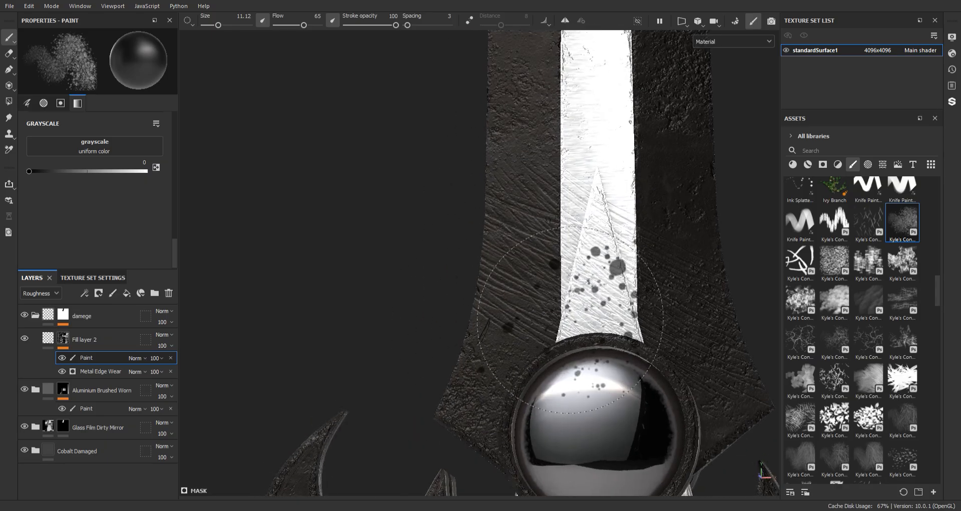
pyautogui.keyDown('alt'); pyautogui.moveTo(570, 319); pyautogui.dragTo(556, 194, button='right'); pyautogui.keyUp('alt')
pyautogui.moveTo(556, 194)
pyautogui.keyDown('alt'); pyautogui.mouseDown(button='middle')
pyautogui.moveTo(591, 210)
pyautogui.moveTo(556, 306)
pyautogui.moveTo(573, 320)
pyautogui.moveTo(552, 410)
pyautogui.moveTo(566, 315)
pyautogui.mouseUp(button='middle'); pyautogui.keyUp('alt')
pyautogui.keyDown('alt'); pyautogui.moveTo(535, 348); pyautogui.dragTo(532, 255, button='middle'); pyautogui.keyUp('alt')
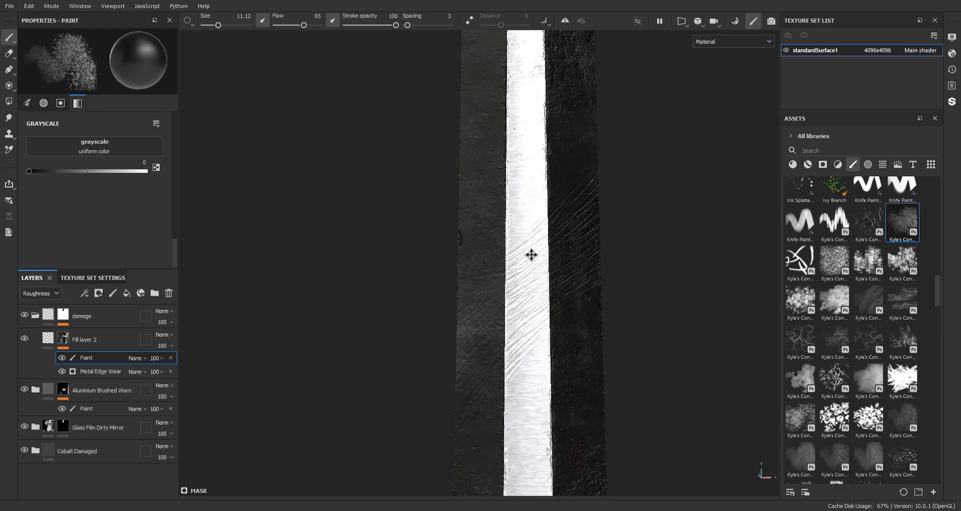
pyautogui.keyDown('alt'); pyautogui.moveTo(533, 255); pyautogui.dragTo(474, 240); pyautogui.keyUp('alt')
# Fade the scratches along the middle and upper blade up to the tip with the speckled brush
pyautogui.keyDown('alt'); pyautogui.moveTo(559, 175); pyautogui.dragTo(566, 483, button='middle'); pyautogui.keyUp('alt')
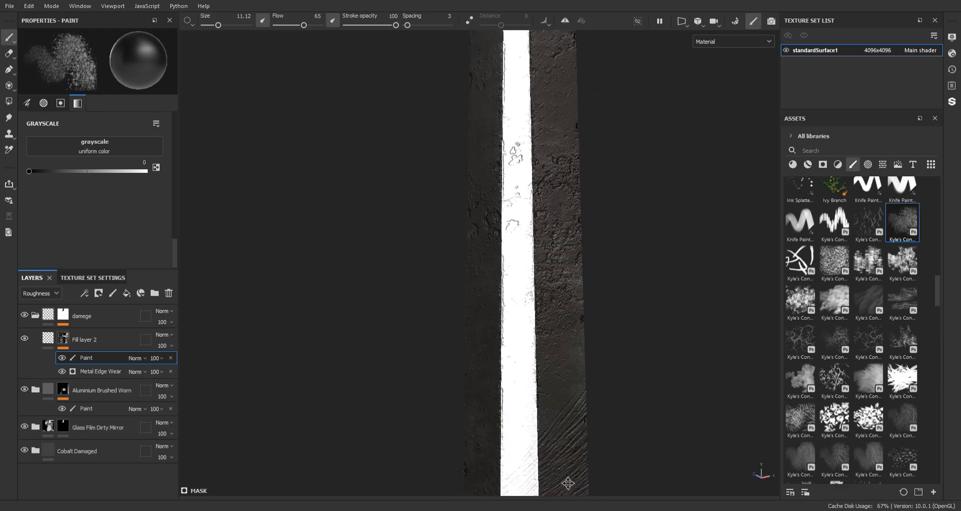
pyautogui.keyDown('alt'); pyautogui.moveTo(553, 245); pyautogui.dragTo(546, 448, button='middle'); pyautogui.keyUp('alt')
pyautogui.keyDown('alt'); pyautogui.moveTo(559, 360); pyautogui.dragTo(542, 235, button='middle'); pyautogui.keyUp('alt')
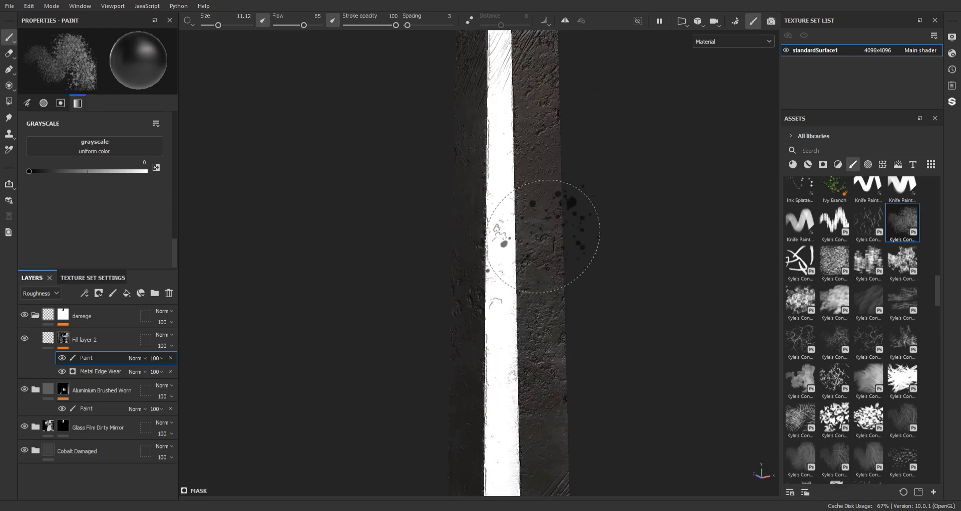
pyautogui.scroll(3, 542, 235)
pyautogui.moveTo(514, 265)
pyautogui.keyDown('alt'); pyautogui.mouseDown(button='middle')
pyautogui.moveTo(536, 478)
pyautogui.moveTo(503, 437)
pyautogui.mouseUp(button='middle'); pyautogui.keyUp('alt')
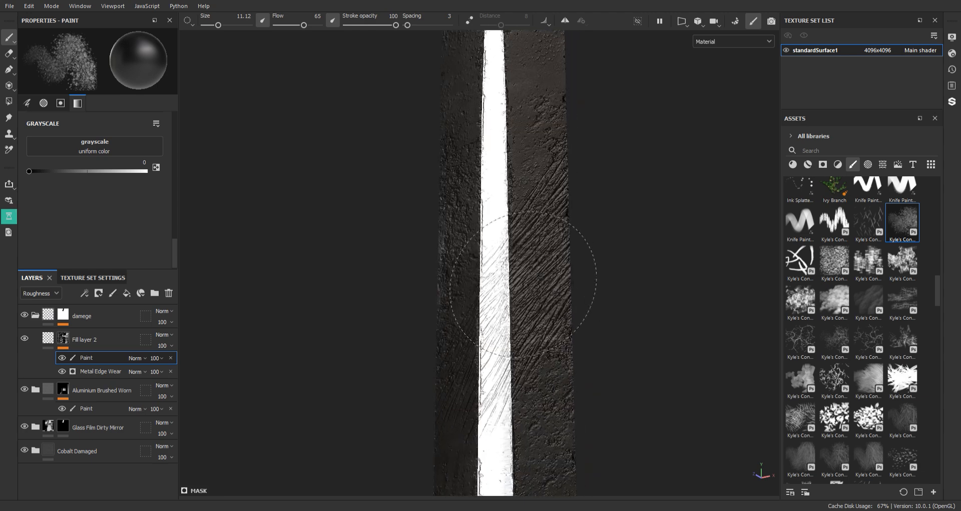
pyautogui.keyDown('alt'); pyautogui.moveTo(483, 255); pyautogui.dragTo(526, 416, button='middle'); pyautogui.keyUp('alt')
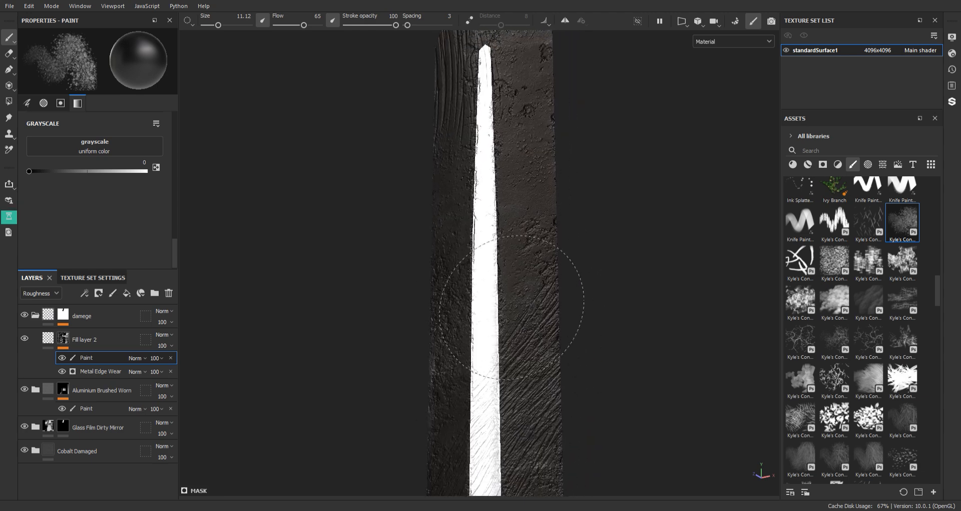
pyautogui.keyDown('alt'); pyautogui.moveTo(506, 259); pyautogui.dragTo(540, 345); pyautogui.keyUp('alt')
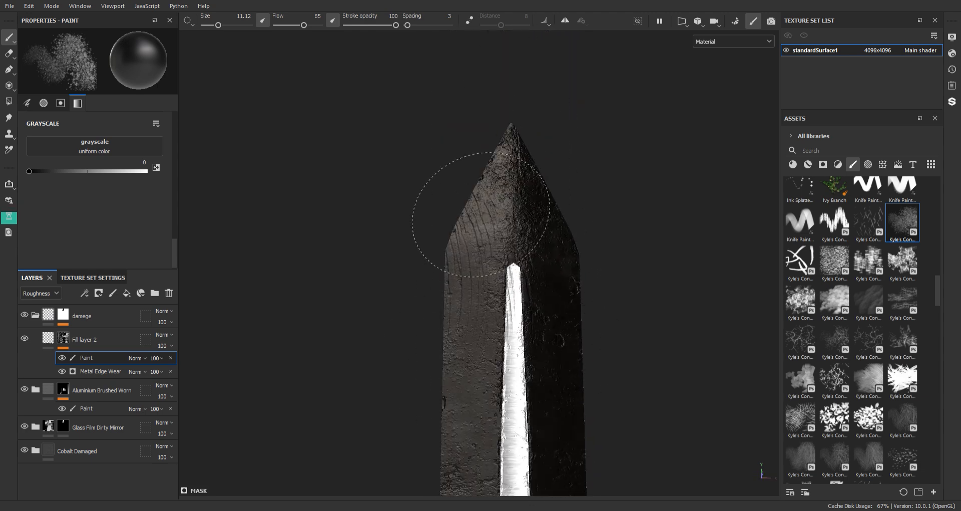
# Turn the sword around and soften the scratches down the blade's other side with the speckled brush
pyautogui.keyDown('alt'); pyautogui.moveTo(462, 294); pyautogui.dragTo(676, 365); pyautogui.keyUp('alt')
pyautogui.moveTo(677, 365)
pyautogui.keyDown('shift'); pyautogui.mouseDown(button='right')
pyautogui.moveTo(691, 363)
pyautogui.moveTo(683, 347)
pyautogui.mouseUp(button='right'); pyautogui.keyUp('shift')
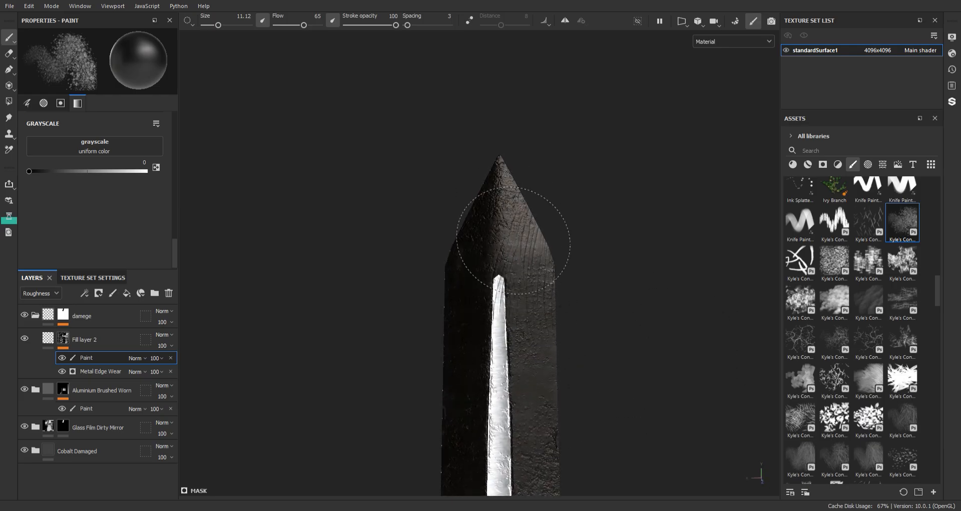
pyautogui.keyDown('alt'); pyautogui.moveTo(546, 420); pyautogui.dragTo(518, 217, button='middle'); pyautogui.keyUp('alt')
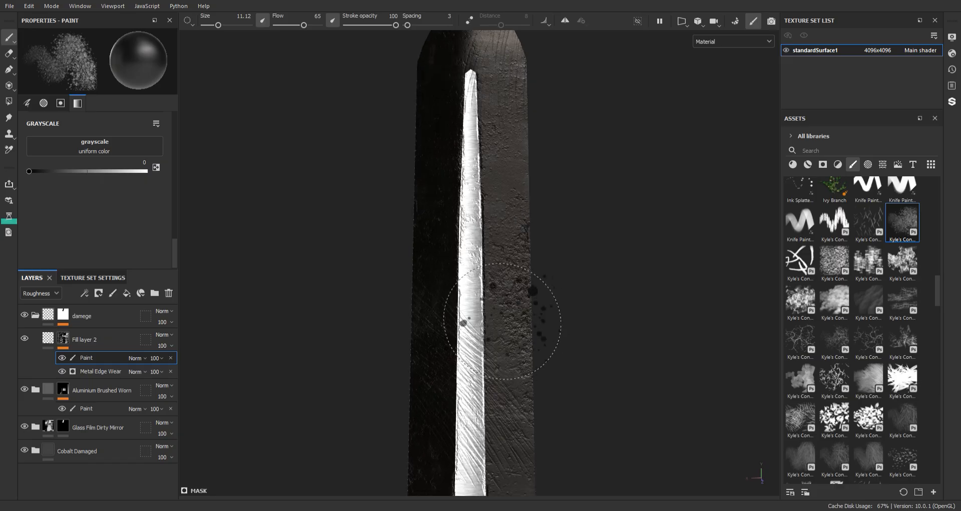
pyautogui.keyDown('alt'); pyautogui.moveTo(499, 325); pyautogui.dragTo(522, 262, button='middle'); pyautogui.keyUp('alt')
pyautogui.moveTo(503, 355)
pyautogui.keyDown('alt'); pyautogui.mouseDown()
pyautogui.moveTo(532, 326)
pyautogui.moveTo(479, 272)
pyautogui.moveTo(485, 250)
pyautogui.mouseUp(); pyautogui.keyUp('alt')
pyautogui.moveTo(516, 369)
pyautogui.keyDown('alt'); pyautogui.mouseDown()
pyautogui.moveTo(520, 389)
pyautogui.moveTo(447, 311)
pyautogui.mouseUp(); pyautogui.keyUp('alt')
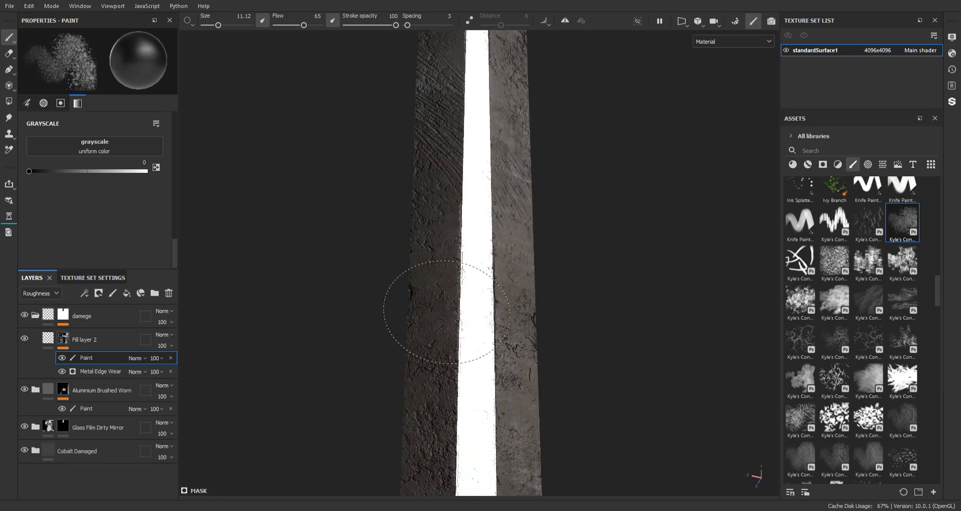
pyautogui.keyDown('alt'); pyautogui.moveTo(473, 430); pyautogui.dragTo(489, 291); pyautogui.keyUp('alt')
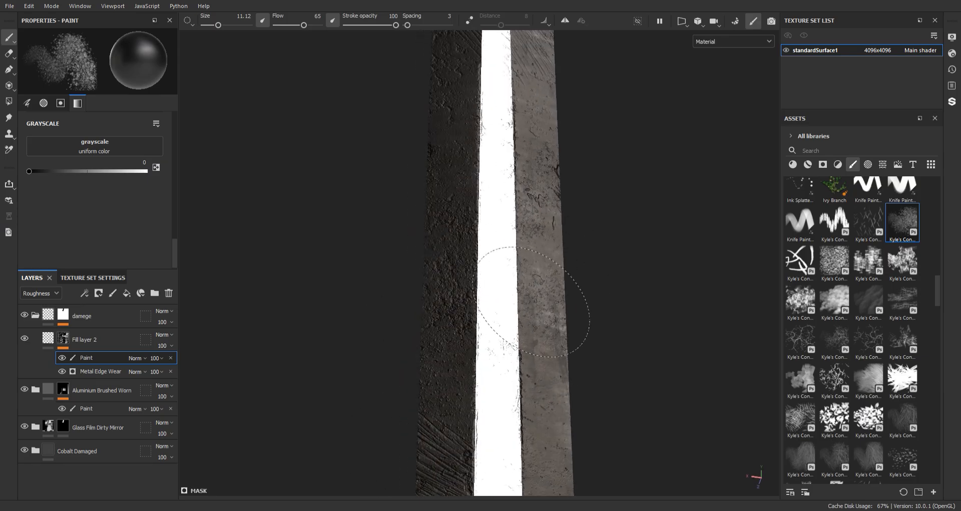
pyautogui.click(533, 251)
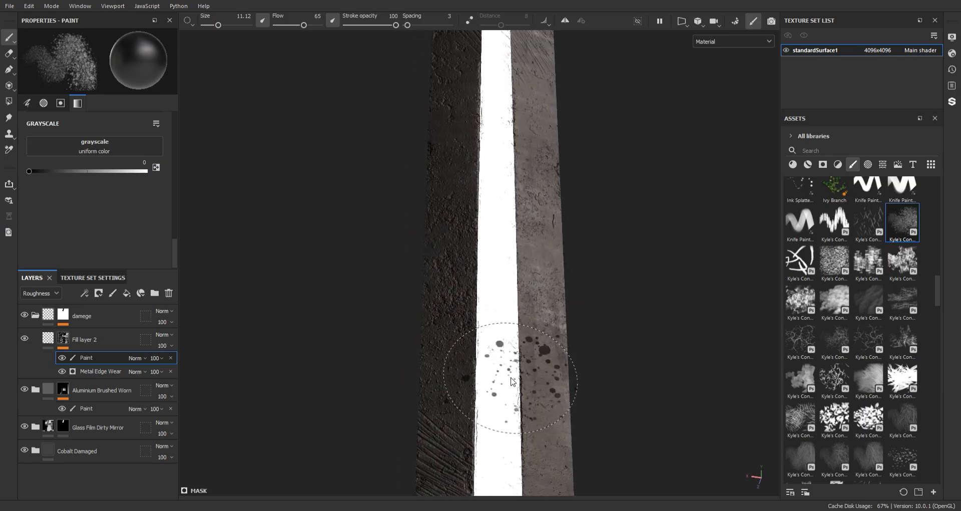
pyautogui.keyDown('alt'); pyautogui.moveTo(498, 398); pyautogui.dragTo(470, 236, button='middle'); pyautogui.keyUp('alt')
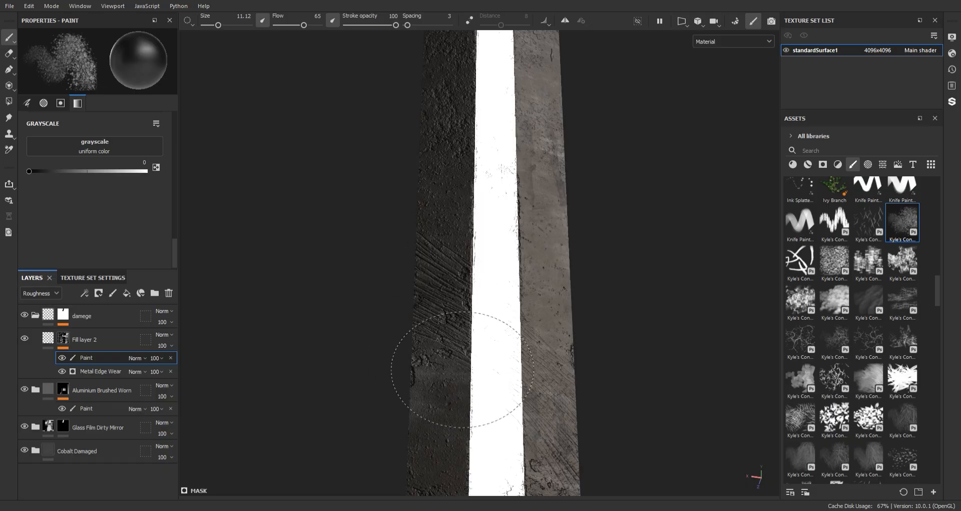
pyautogui.keyDown('alt'); pyautogui.moveTo(458, 326); pyautogui.dragTo(483, 332); pyautogui.keyUp('alt')
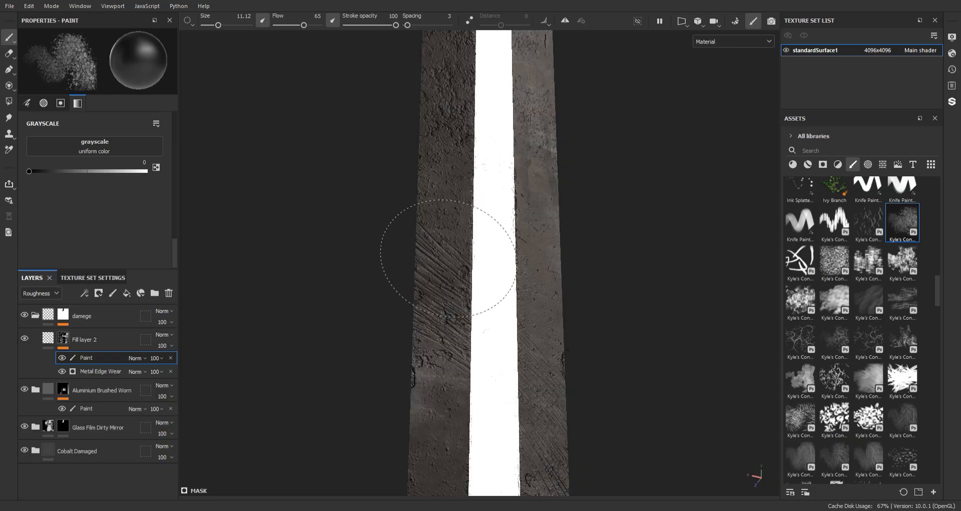
# Choose the Dirt 1 brush at size 20 and paint out the diagonal scratches on the middle of the blade
pyautogui.click(864, 308)
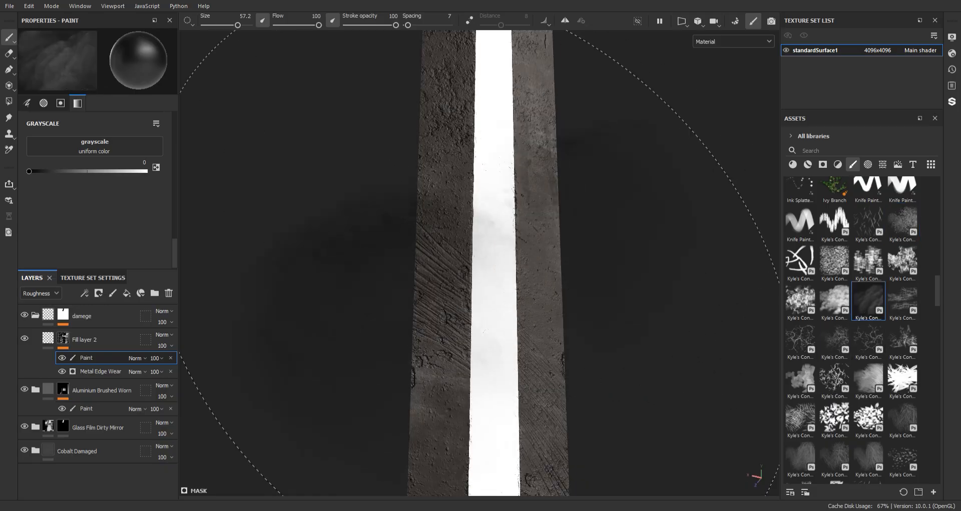
pyautogui.moveTo(470, 295)
pyautogui.keyDown('ctrl'); pyautogui.mouseDown(button='right')
pyautogui.moveTo(441, 281)
pyautogui.moveTo(444, 303)
pyautogui.mouseUp(button='right'); pyautogui.keyUp('ctrl')
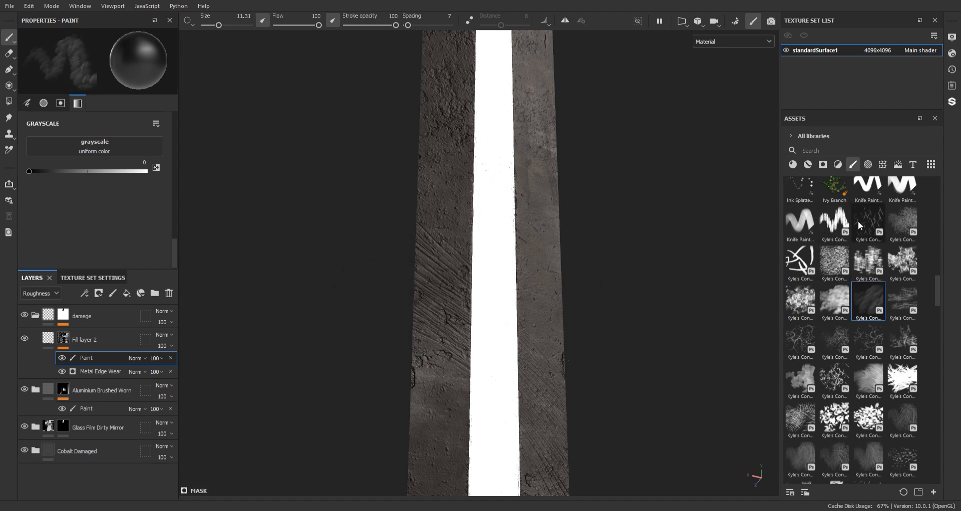
pyautogui.scroll(5, 877, 230)
pyautogui.scroll(7, 897, 241)
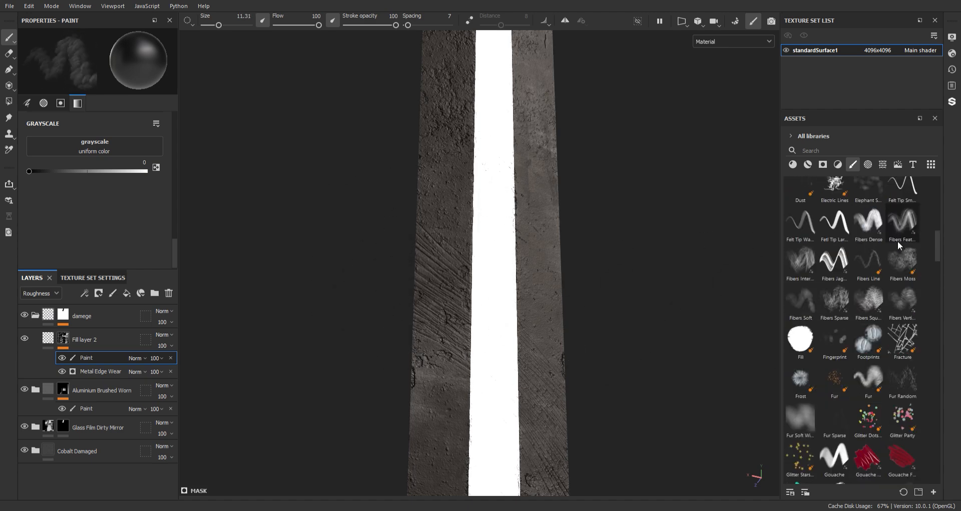
pyautogui.click(874, 198)
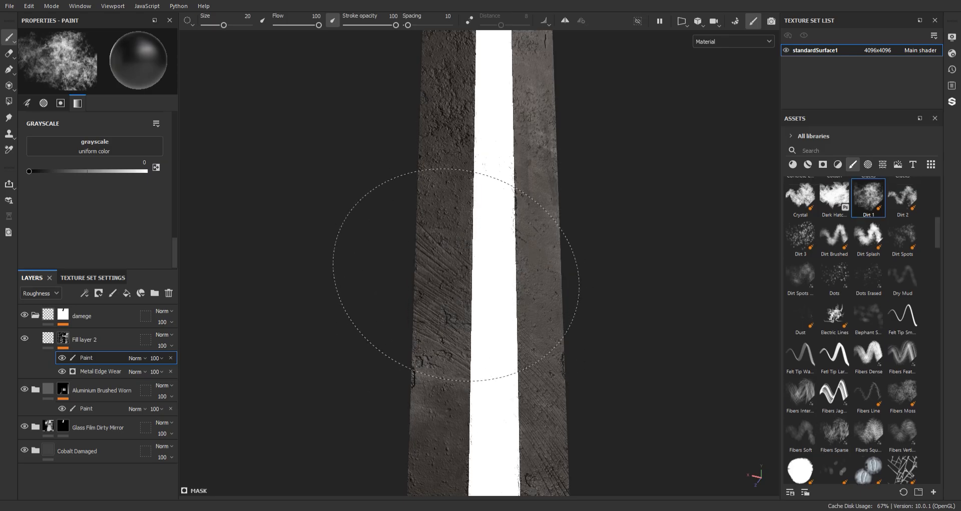
pyautogui.keyDown('alt'); pyautogui.moveTo(506, 326); pyautogui.dragTo(459, 326, button='right'); pyautogui.keyUp('alt')
pyautogui.keyDown('alt'); pyautogui.moveTo(459, 326); pyautogui.dragTo(502, 253, button='middle'); pyautogui.keyUp('alt')
pyautogui.keyDown('alt'); pyautogui.moveTo(502, 253); pyautogui.dragTo(493, 258); pyautogui.keyUp('alt')
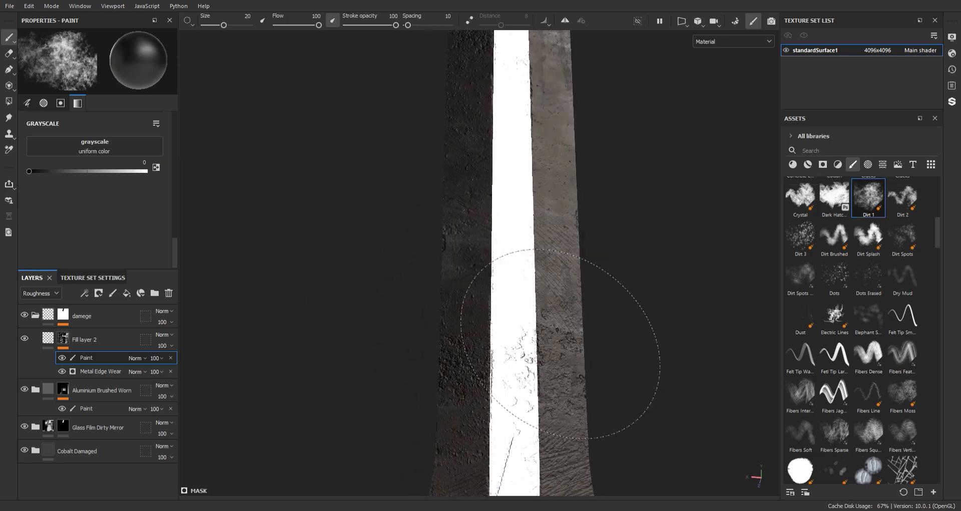
# Brush Dirt 1 at grayscale 0 over the blade's base and the guard to reduce their damage
pyautogui.keyDown('alt'); pyautogui.moveTo(570, 390); pyautogui.dragTo(531, 233, button='middle'); pyautogui.keyUp('alt')
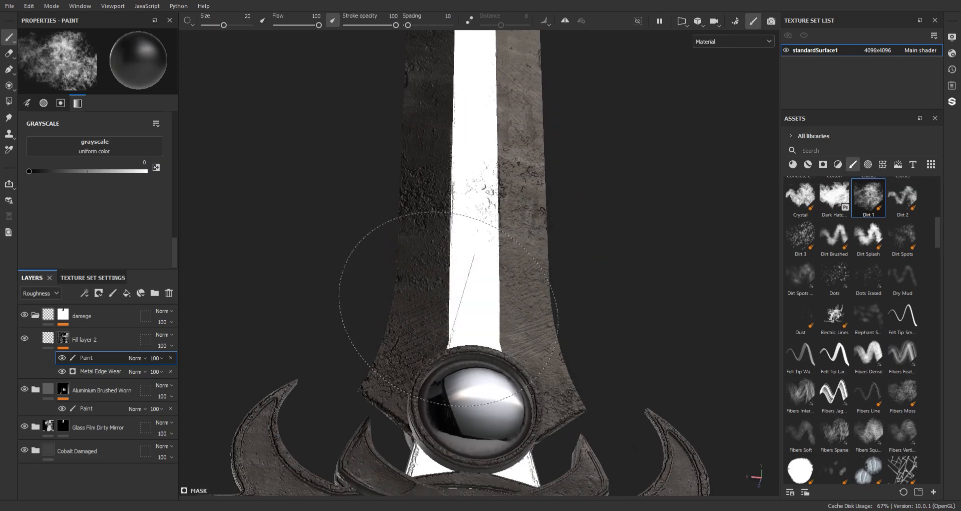
pyautogui.keyDown('alt'); pyautogui.moveTo(442, 294); pyautogui.dragTo(431, 126, button='middle'); pyautogui.keyUp('alt')
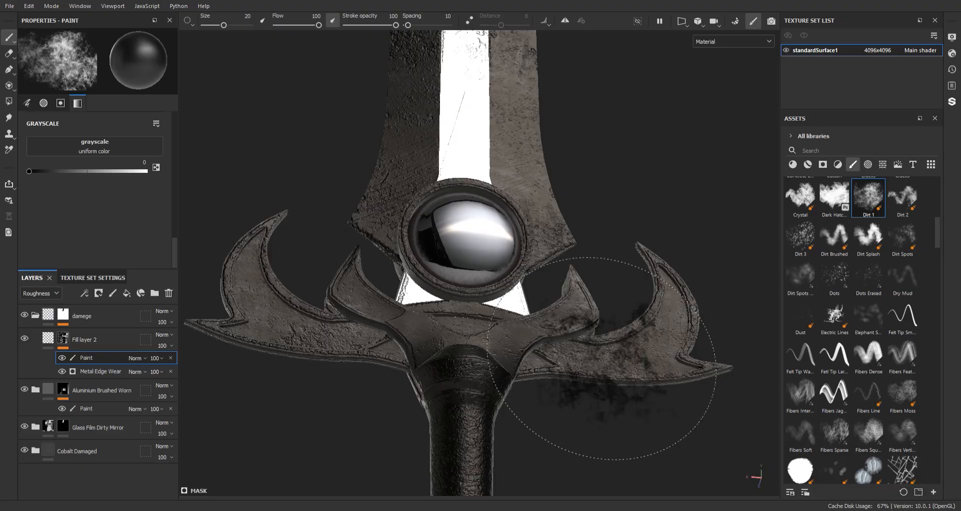
pyautogui.moveTo(601, 358)
pyautogui.keyDown('alt'); pyautogui.mouseDown(button='middle')
pyautogui.moveTo(531, 223)
pyautogui.moveTo(522, 242)
pyautogui.moveTo(482, 251)
pyautogui.moveTo(488, 342)
pyautogui.mouseUp(button='middle'); pyautogui.keyUp('alt')
# Soften the damage on the grip around its metal ring with the Dirt 1 brush
pyautogui.keyDown('alt'); pyautogui.moveTo(480, 347); pyautogui.dragTo(733, 332); pyautogui.keyUp('alt')
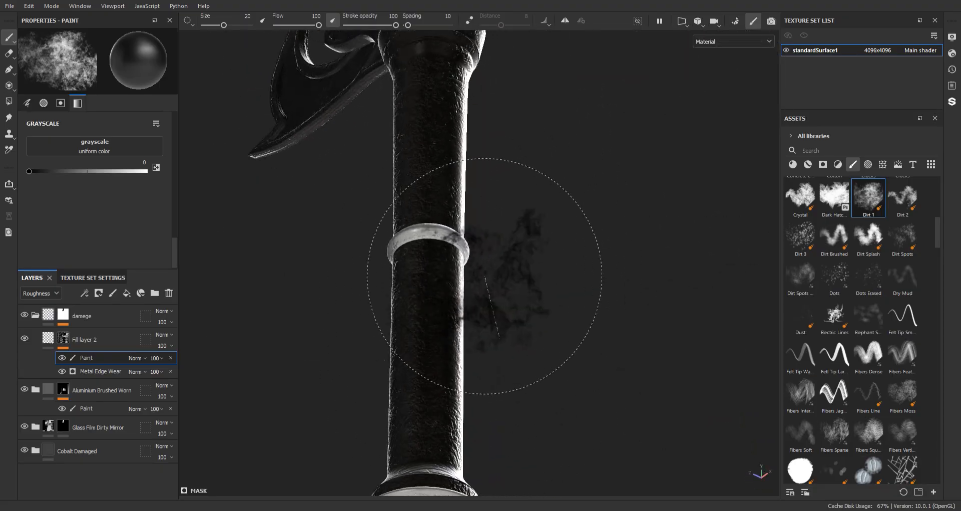
pyautogui.keyDown('shift'); pyautogui.moveTo(485, 277); pyautogui.dragTo(545, 281, button='right'); pyautogui.keyUp('shift')
pyautogui.keyDown('alt'); pyautogui.moveTo(437, 260); pyautogui.dragTo(452, 368, button='middle'); pyautogui.keyUp('alt')
pyautogui.keyDown('alt'); pyautogui.moveTo(431, 291); pyautogui.dragTo(464, 296); pyautogui.keyUp('alt')
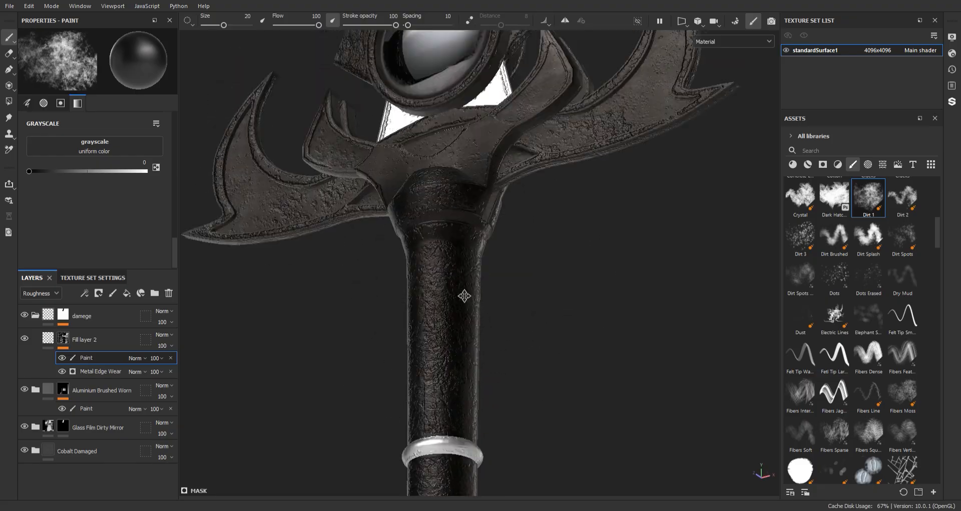
# Paint with Dirt 1 over the guard's horns on the opposite face to break up their damage
pyautogui.keyDown('alt'); pyautogui.moveTo(463, 296); pyautogui.dragTo(460, 373, button='middle'); pyautogui.keyUp('alt')
pyautogui.moveTo(441, 310)
pyautogui.keyDown('alt'); pyautogui.mouseDown()
pyautogui.moveTo(484, 276)
pyautogui.moveTo(549, 284)
pyautogui.moveTo(326, 208)
pyautogui.moveTo(290, 215)
pyautogui.mouseUp(); pyautogui.keyUp('alt')
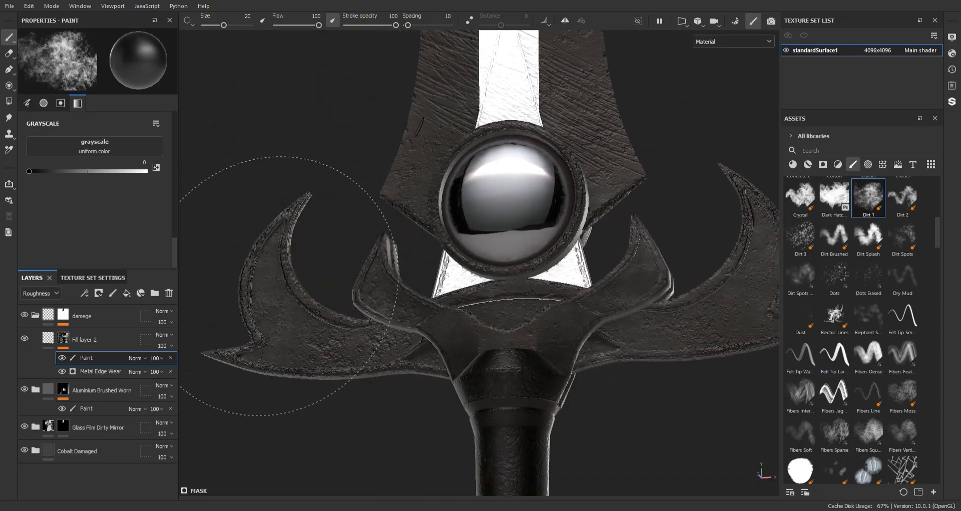
pyautogui.moveTo(497, 359)
pyautogui.keyDown('alt'); pyautogui.mouseDown()
pyautogui.moveTo(461, 354)
pyautogui.moveTo(479, 258)
pyautogui.mouseUp(); pyautogui.keyUp('alt')
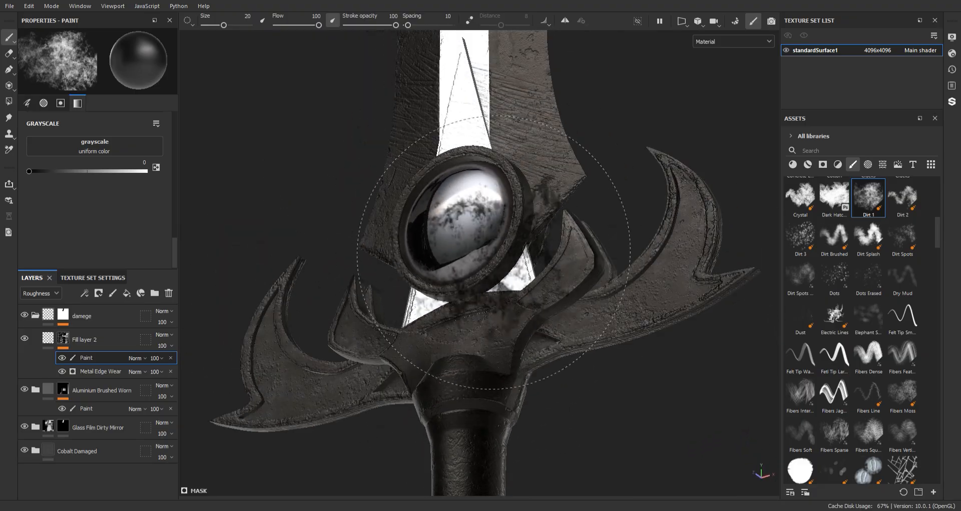
pyautogui.moveTo(593, 228)
pyautogui.keyDown('alt'); pyautogui.mouseDown(button='middle')
pyautogui.moveTo(562, 321)
pyautogui.moveTo(596, 267)
pyautogui.mouseUp(button='middle'); pyautogui.keyUp('alt')
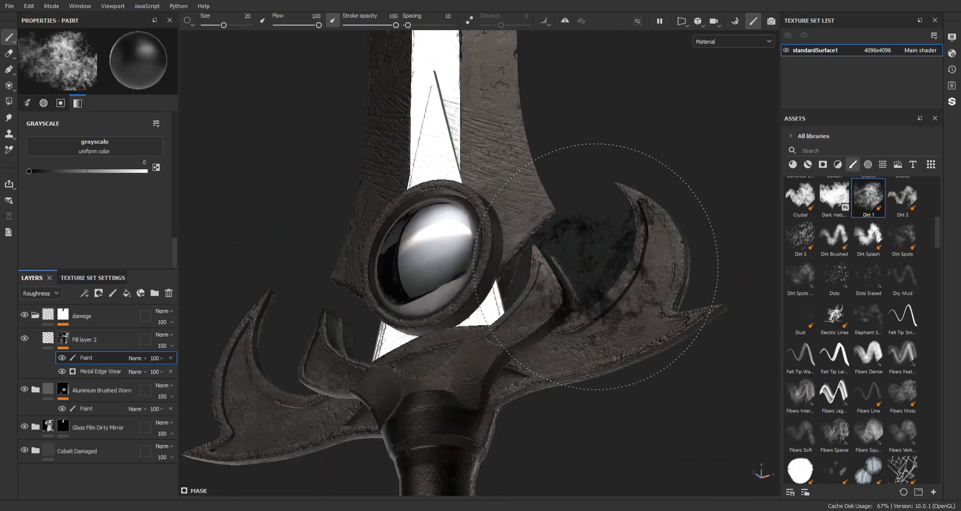
# Fade the scratches on the lower grip and the top of the pommel with the Dirt 1 brush
pyautogui.keyDown('alt'); pyautogui.moveTo(543, 400); pyautogui.dragTo(564, 60, button='middle'); pyautogui.keyUp('alt')
pyautogui.keyDown('alt'); pyautogui.moveTo(447, 369); pyautogui.dragTo(427, 208, button='middle'); pyautogui.keyUp('alt')
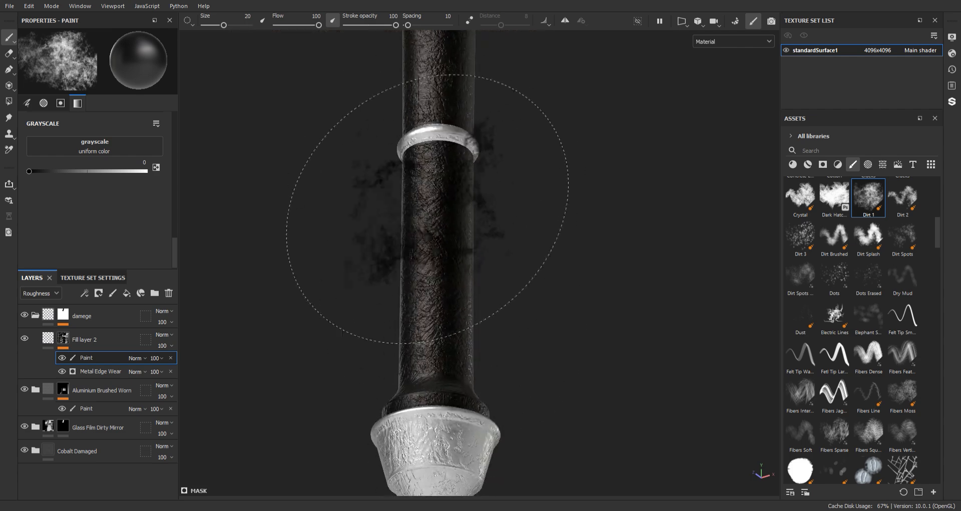
pyautogui.keyDown('alt'); pyautogui.moveTo(485, 287); pyautogui.dragTo(491, 281); pyautogui.keyUp('alt')
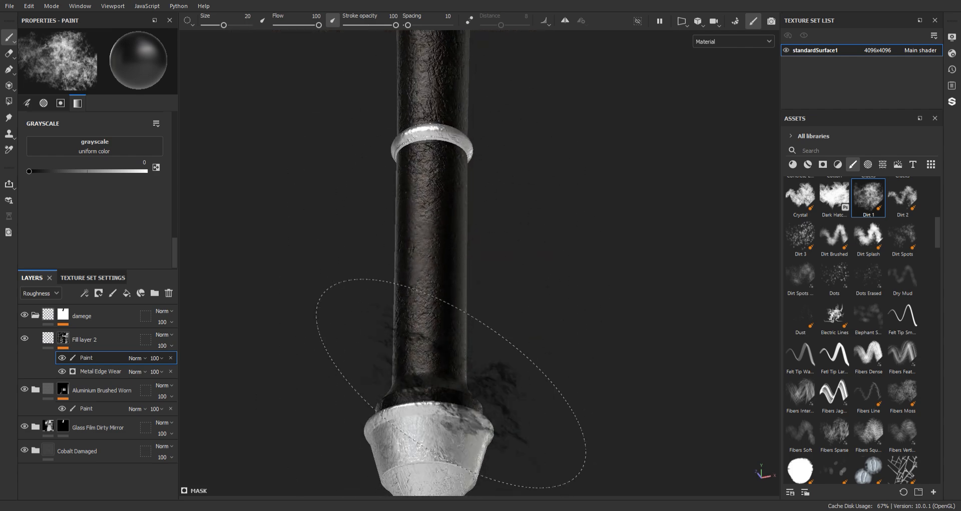
pyautogui.keyDown('alt'); pyautogui.moveTo(489, 432); pyautogui.dragTo(527, 287, button='middle'); pyautogui.keyUp('alt')
pyautogui.moveTo(456, 322)
pyautogui.keyDown('alt'); pyautogui.mouseDown()
pyautogui.moveTo(631, 278)
pyautogui.moveTo(494, 258)
pyautogui.mouseUp(); pyautogui.keyUp('alt')
# Rotate to the other side of the handle and paint out excess damage on its lower grip and pommel
pyautogui.keyDown('alt'); pyautogui.moveTo(320, 221); pyautogui.dragTo(481, 341, button='middle'); pyautogui.keyUp('alt')
pyautogui.keyDown('alt'); pyautogui.moveTo(480, 341); pyautogui.dragTo(435, 299); pyautogui.keyUp('alt')
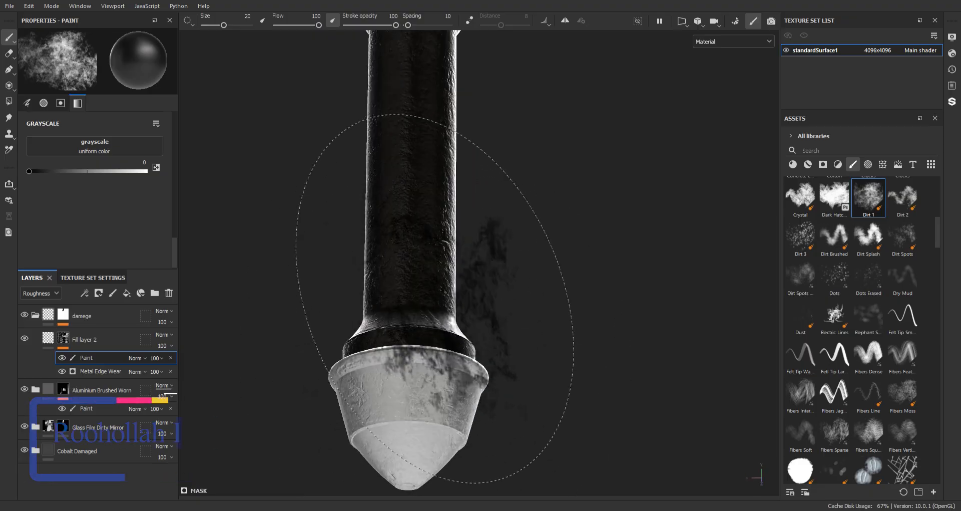
pyautogui.keyDown('shift'); pyautogui.moveTo(437, 280); pyautogui.dragTo(504, 275, button='right'); pyautogui.keyUp('shift')
pyautogui.keyDown('alt'); pyautogui.moveTo(442, 235); pyautogui.dragTo(445, 430, button='middle'); pyautogui.keyUp('alt')
pyautogui.keyDown('alt'); pyautogui.moveTo(431, 240); pyautogui.dragTo(351, 171, button='right'); pyautogui.keyUp('alt')
pyautogui.keyDown('alt'); pyautogui.moveTo(381, 165); pyautogui.dragTo(368, 365, button='middle'); pyautogui.keyUp('alt')
pyautogui.keyDown('alt'); pyautogui.moveTo(368, 137); pyautogui.dragTo(392, 431, button='middle'); pyautogui.keyUp('alt')
# Dab Dirt 1 over the aluminium strip along the blade and bring the whole sword into view
pyautogui.keyDown('alt'); pyautogui.moveTo(351, 210); pyautogui.dragTo(313, 155, button='right'); pyautogui.keyUp('alt')
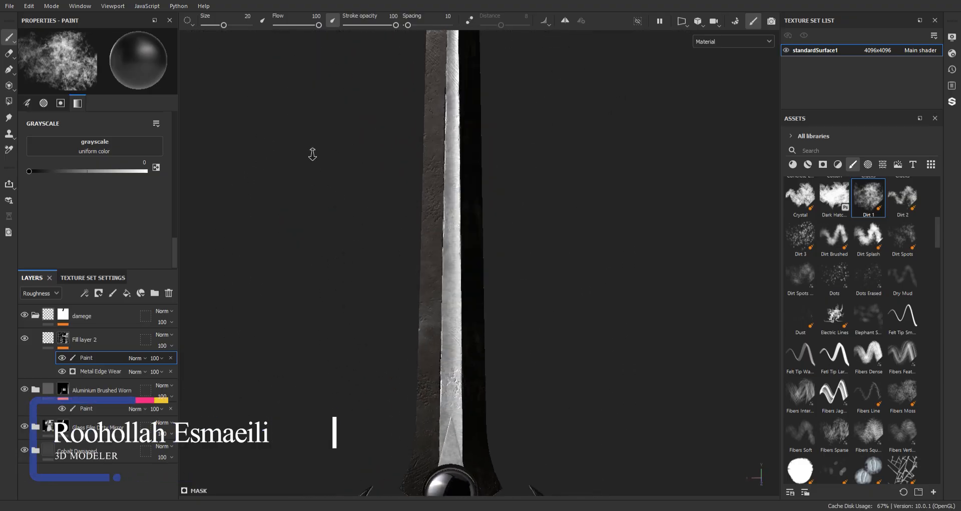
pyautogui.moveTo(368, 218)
pyautogui.keyDown('alt'); pyautogui.mouseDown()
pyautogui.moveTo(369, 228)
pyautogui.moveTo(324, 202)
pyautogui.moveTo(384, 188)
pyautogui.moveTo(400, 201)
pyautogui.mouseUp(); pyautogui.keyUp('alt')
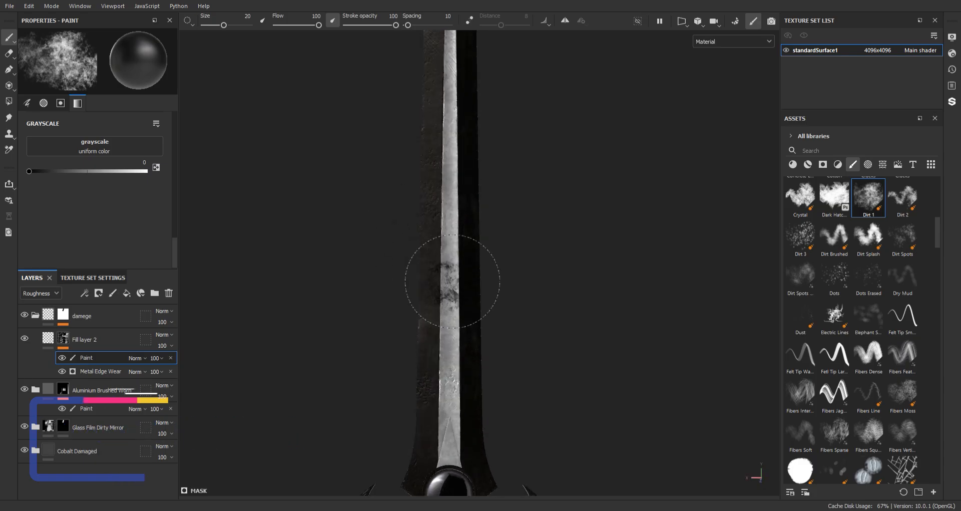
pyautogui.keyDown('alt'); pyautogui.moveTo(452, 282); pyautogui.dragTo(394, 113, button='right'); pyautogui.keyUp('alt')
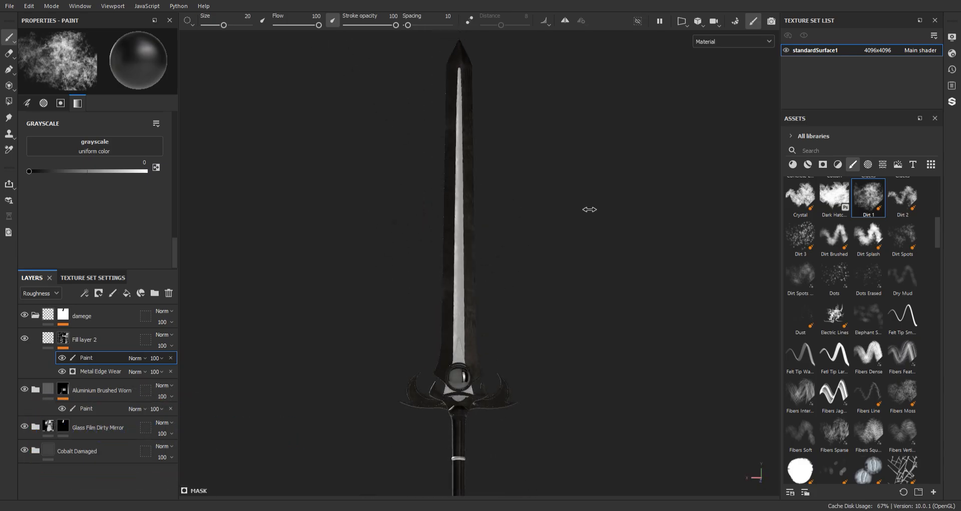
# Collapse the damege group and add a new fill layer above it
pyautogui.click(98, 317)
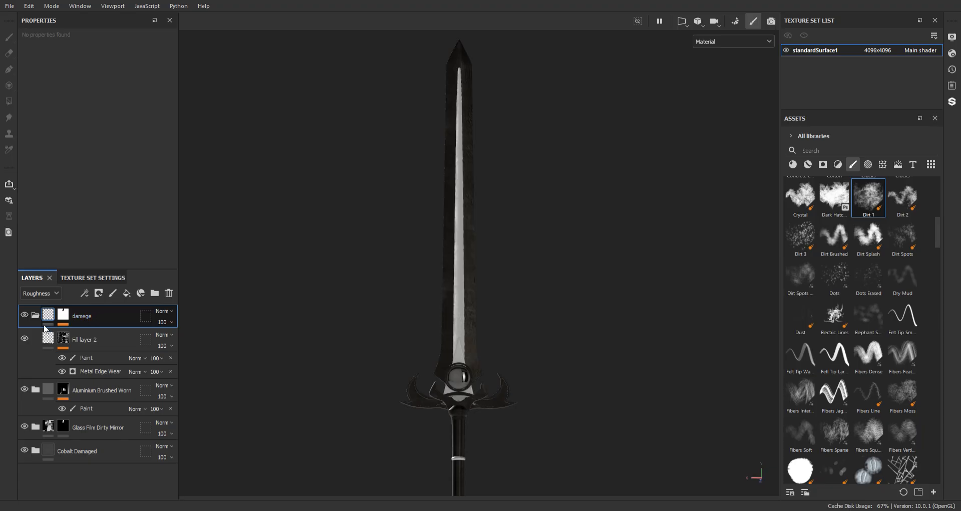
pyautogui.click(35, 315)
pyautogui.click(126, 293)
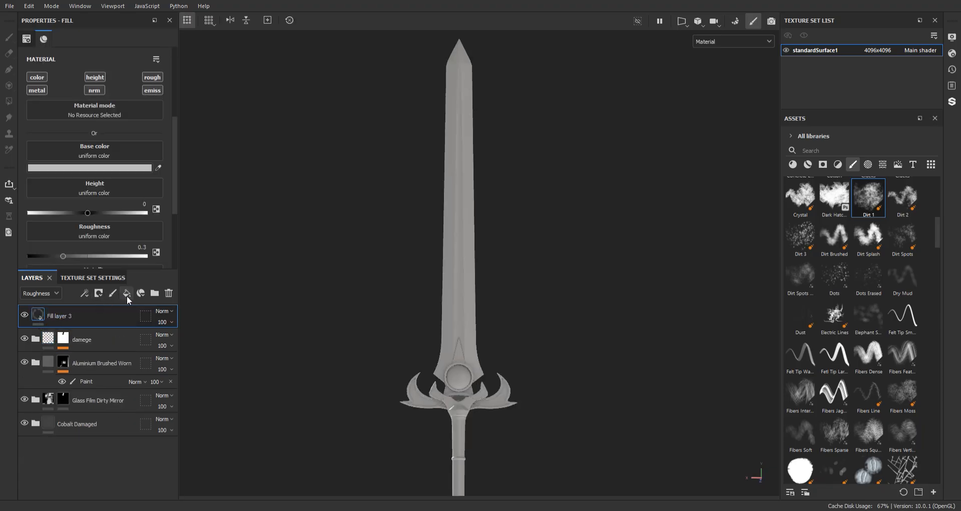
# Group the new fill layer into a folder named dirt, and limit it to color and roughness with roughness 1
pyautogui.hotkey('ctrl', 'g')
pyautogui.doubleClick(70, 316)
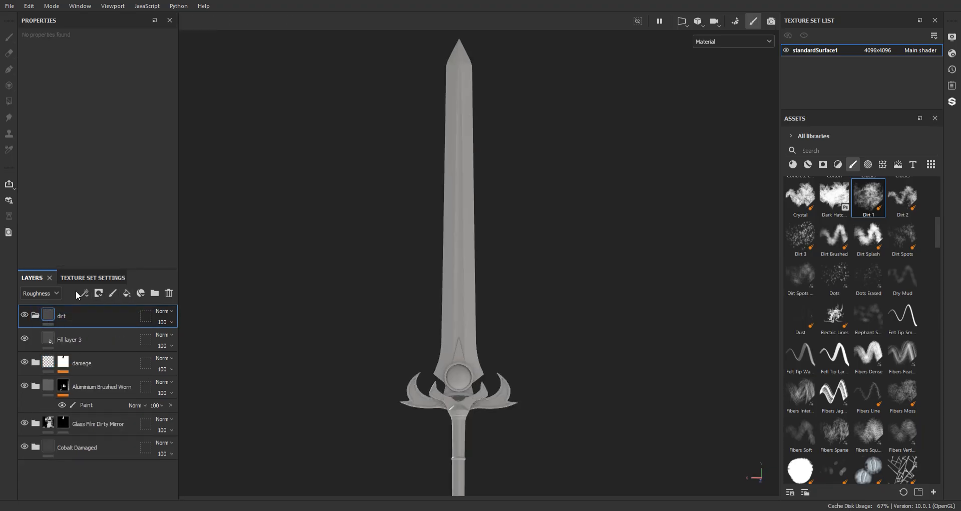
pyautogui.click(95, 339)
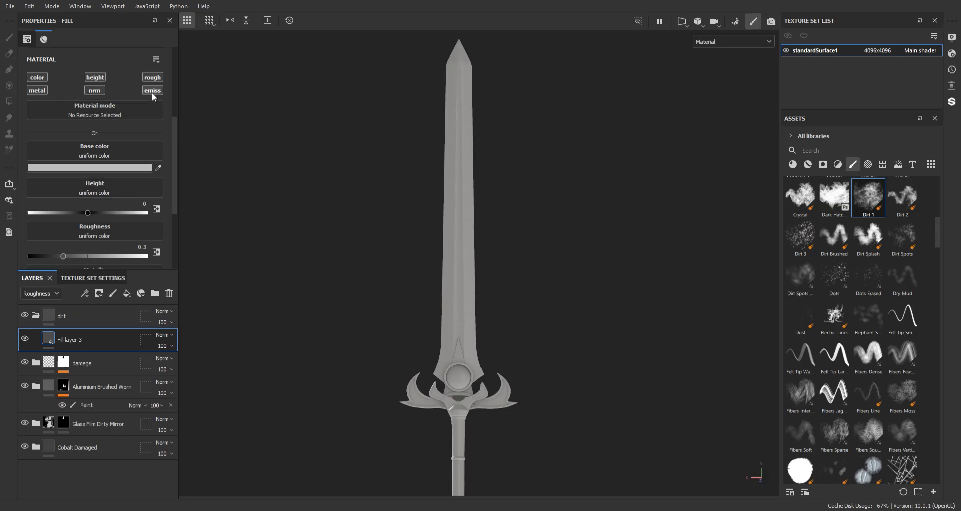
pyautogui.click(95, 79)
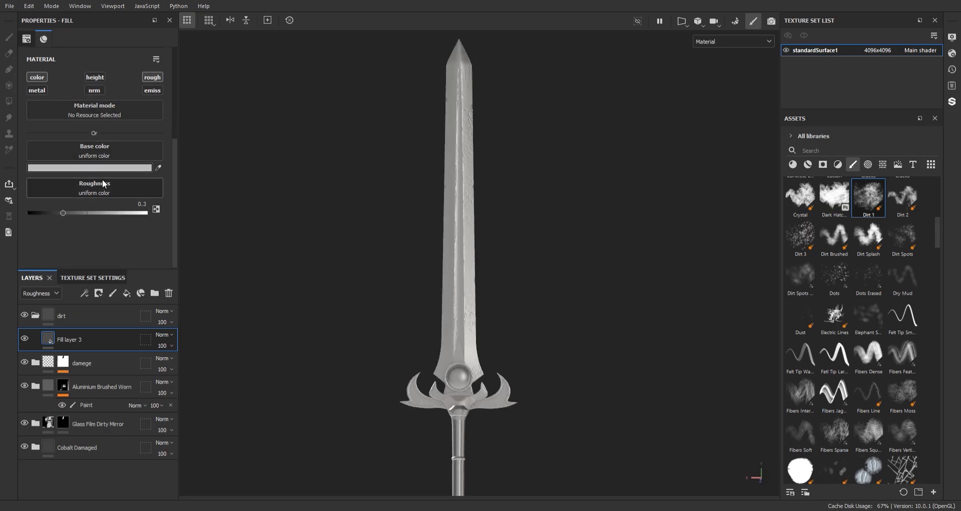
pyautogui.moveTo(67, 210); pyautogui.dragTo(159, 209)
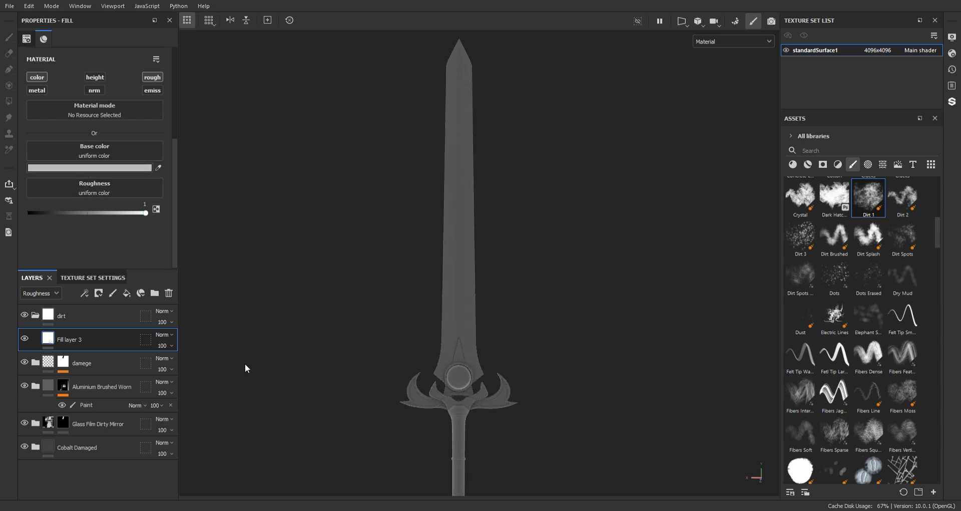
# Set the dirt fill layer's base color to a muted brown
pyautogui.click(164, 344)
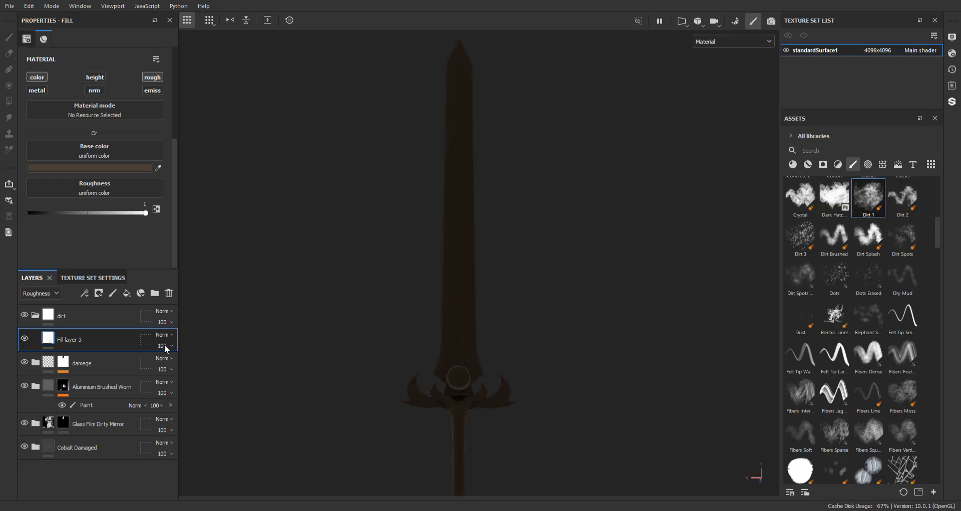
pyautogui.keyDown('alt'); pyautogui.moveTo(484, 242); pyautogui.dragTo(474, 120, button='middle'); pyautogui.keyUp('alt')
pyautogui.keyDown('alt'); pyautogui.moveTo(474, 120); pyautogui.dragTo(502, 311, button='right'); pyautogui.keyUp('alt')
pyautogui.keyDown('alt'); pyautogui.moveTo(502, 311); pyautogui.dragTo(464, 297); pyautogui.keyUp('alt')
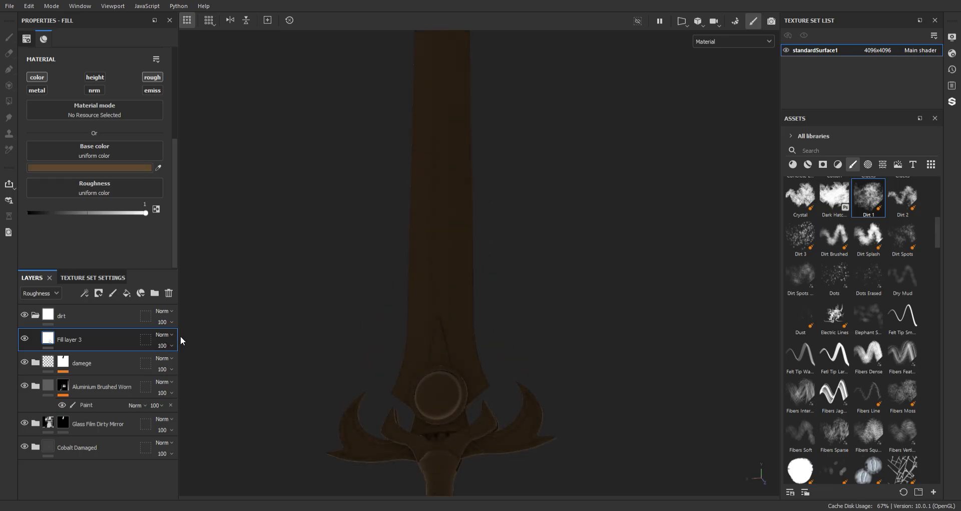
pyautogui.moveTo(185, 333); pyautogui.dragTo(183, 342)
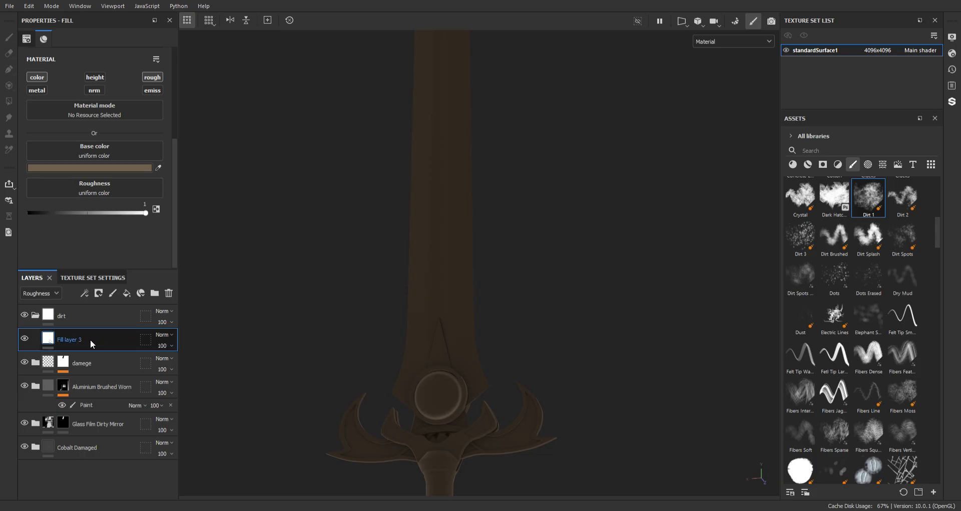
# Add a black mask to the brown fill layer and drive it with a Dirt generator
pyautogui.click(144, 15)
pyautogui.click(115, 368)
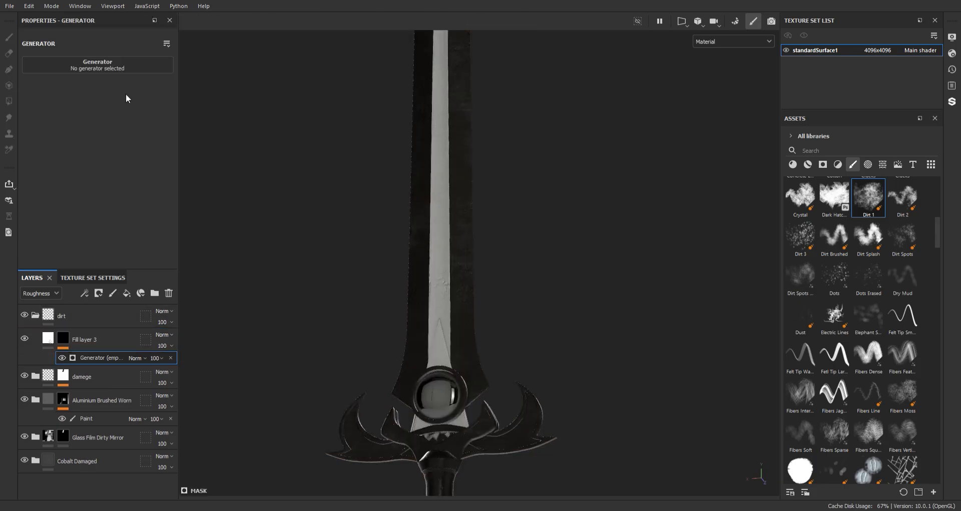
pyautogui.click(137, 127)
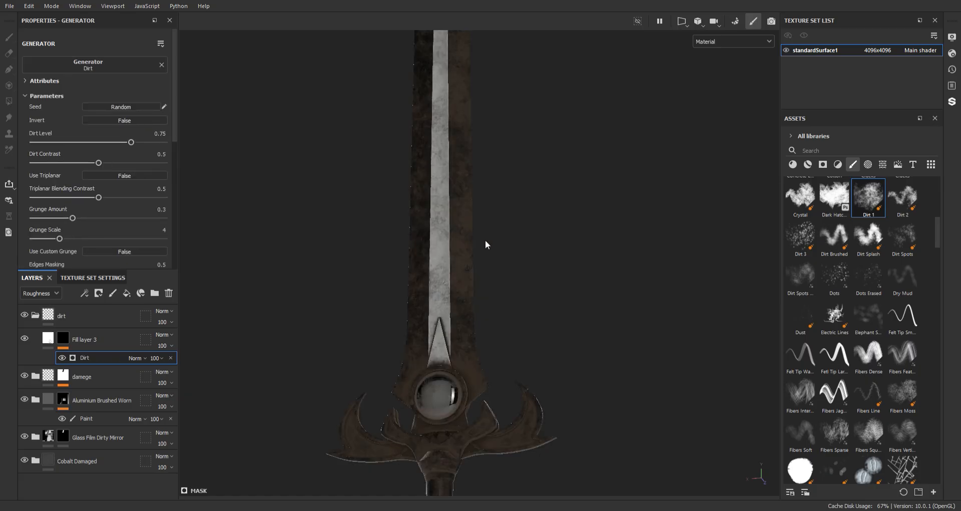
# Set the generator's Dirt Level to 0.55
pyautogui.keyDown('alt'); pyautogui.moveTo(485, 240); pyautogui.dragTo(479, 56, button='middle'); pyautogui.keyUp('alt')
pyautogui.keyDown('alt'); pyautogui.moveTo(478, 56); pyautogui.dragTo(509, 311, button='right'); pyautogui.keyUp('alt')
pyautogui.keyDown('alt'); pyautogui.moveTo(508, 312); pyautogui.dragTo(456, 238); pyautogui.keyUp('alt')
pyautogui.moveTo(131, 144); pyautogui.dragTo(101, 144)
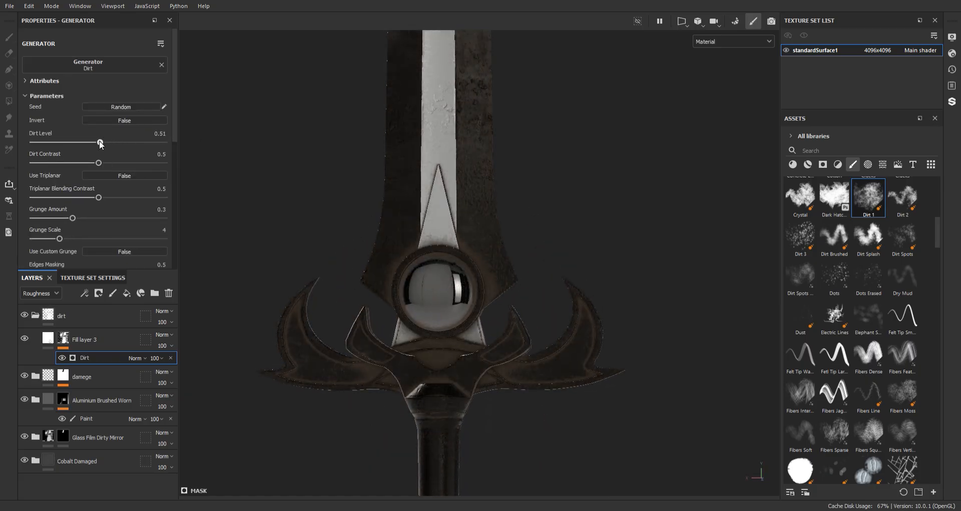
# Examine the generated dirt on the blade, guard, gem and handle from several angles
pyautogui.keyDown('alt'); pyautogui.moveTo(524, 302); pyautogui.dragTo(495, 210, button='right'); pyautogui.keyUp('alt')
pyautogui.keyDown('alt'); pyautogui.moveTo(496, 210); pyautogui.dragTo(491, 172, button='middle'); pyautogui.keyUp('alt')
pyautogui.keyDown('alt'); pyautogui.moveTo(491, 163); pyautogui.dragTo(341, 146); pyautogui.keyUp('alt')
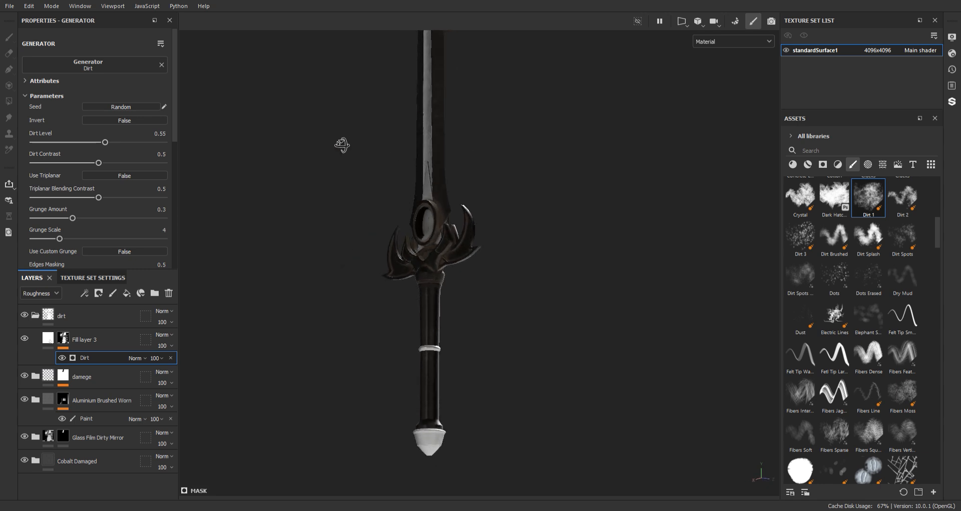
pyautogui.keyDown('alt'); pyautogui.moveTo(466, 138); pyautogui.dragTo(469, 329, button='middle'); pyautogui.keyUp('alt')
pyautogui.keyDown('alt'); pyautogui.moveTo(469, 329); pyautogui.dragTo(593, 246); pyautogui.keyUp('alt')
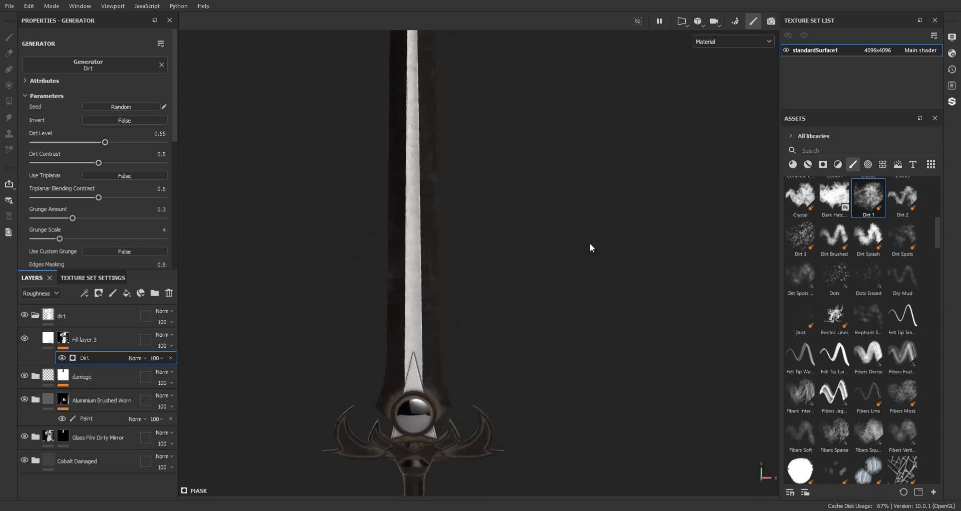
pyautogui.keyDown('alt'); pyautogui.moveTo(592, 247); pyautogui.dragTo(467, 168, button='middle'); pyautogui.keyUp('alt')
pyautogui.keyDown('shift'); pyautogui.moveTo(467, 166); pyautogui.dragTo(485, 122, button='right'); pyautogui.keyUp('shift')
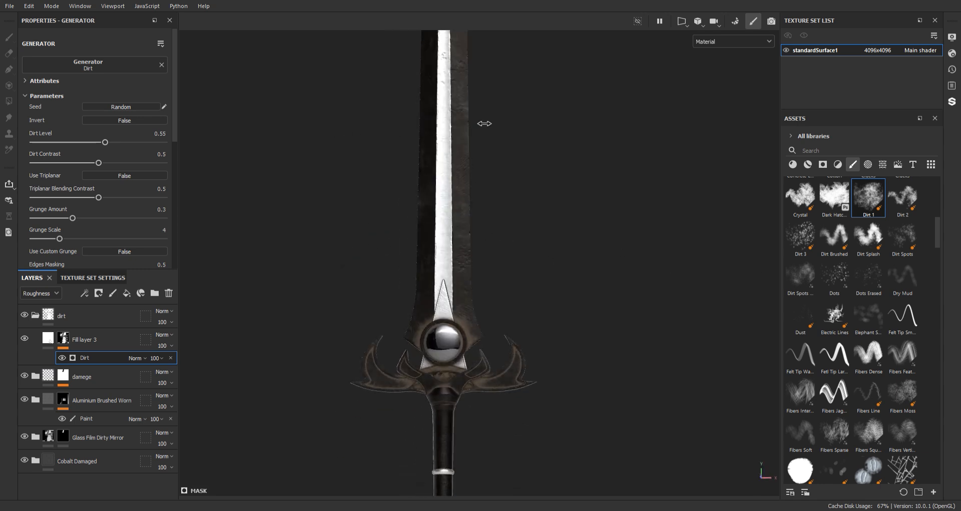
pyautogui.moveTo(468, 160)
pyautogui.keyDown('alt'); pyautogui.mouseDown(button='middle')
pyautogui.moveTo(484, 123)
pyautogui.moveTo(486, 154)
pyautogui.mouseUp(button='middle'); pyautogui.keyUp('alt')
pyautogui.keyDown('alt'); pyautogui.moveTo(486, 154); pyautogui.dragTo(495, 251, button='right'); pyautogui.keyUp('alt')
pyautogui.keyDown('alt'); pyautogui.moveTo(495, 251); pyautogui.dragTo(484, 210); pyautogui.keyUp('alt')
pyautogui.keyDown('alt'); pyautogui.moveTo(484, 210); pyautogui.dragTo(493, 391, button='middle'); pyautogui.keyUp('alt')
pyautogui.keyDown('alt'); pyautogui.moveTo(471, 260); pyautogui.dragTo(367, 84, button='right'); pyautogui.keyUp('alt')
pyautogui.keyDown('alt'); pyautogui.moveTo(426, 145); pyautogui.dragTo(440, 240); pyautogui.keyUp('alt')
pyautogui.keyDown('alt'); pyautogui.moveTo(450, 281); pyautogui.dragTo(448, 218, button='middle'); pyautogui.keyUp('alt')
pyautogui.keyDown('alt'); pyautogui.moveTo(420, 156); pyautogui.dragTo(421, 235, button='right'); pyautogui.keyUp('alt')
pyautogui.keyDown('alt'); pyautogui.moveTo(441, 270); pyautogui.dragTo(456, 296); pyautogui.keyUp('alt')
pyautogui.keyDown('alt'); pyautogui.moveTo(441, 295); pyautogui.dragTo(451, 272, button='middle'); pyautogui.keyUp('alt')
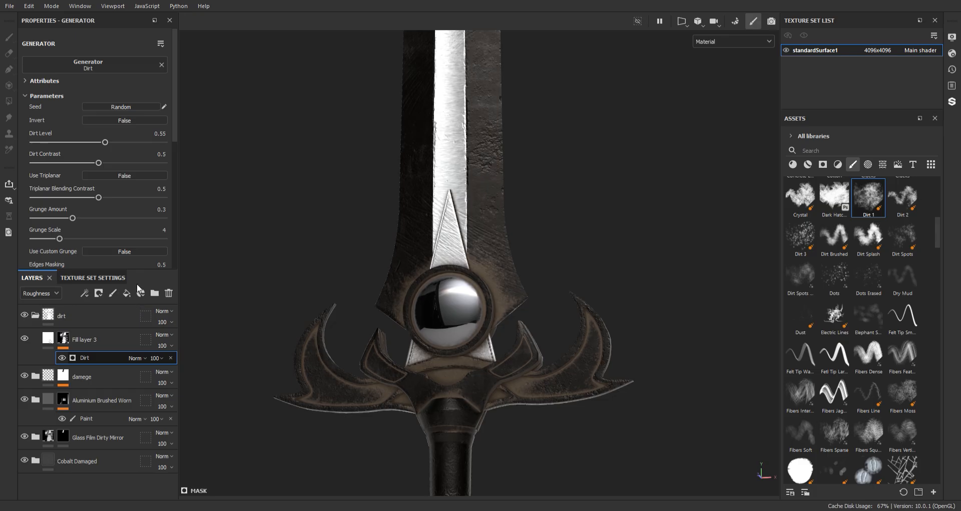
# Add a fill effect above the Dirt generator in the mask and assign it the Grunge Wipe Brushed texture
pyautogui.click(113, 293)
pyautogui.hotkey('ctrl', 'z')
pyautogui.click(126, 293)
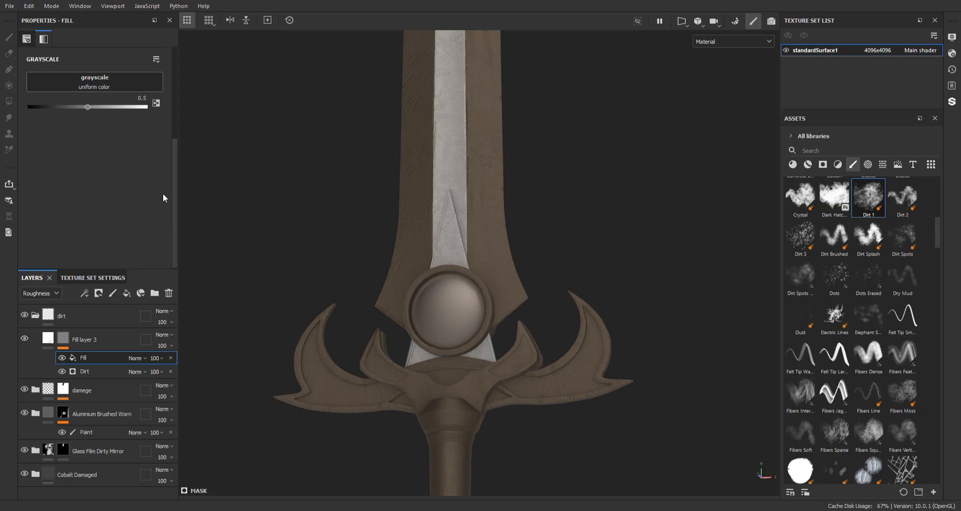
pyautogui.click(164, 214)
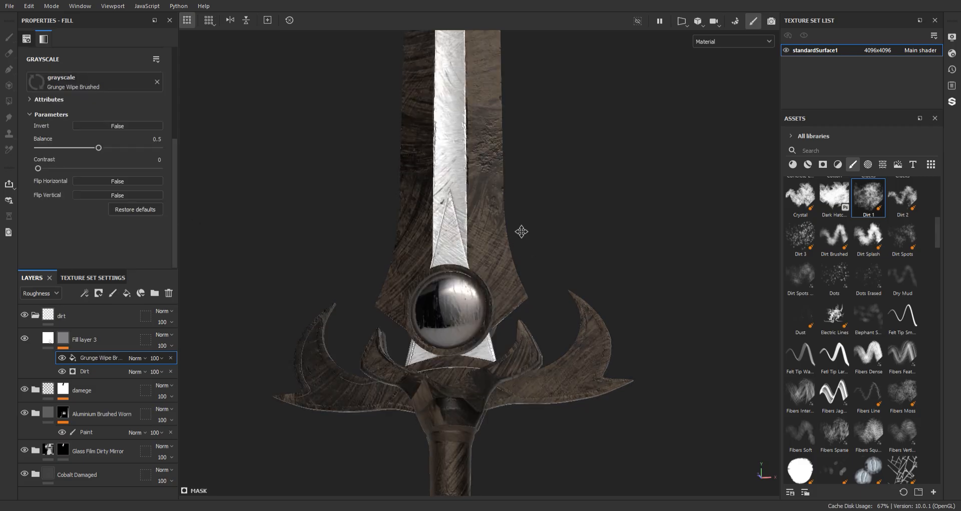
# Set the Grunge Wipe Brushed balance to 0.61
pyautogui.keyDown('alt'); pyautogui.moveTo(521, 232); pyautogui.dragTo(531, 205, button='middle'); pyautogui.keyUp('alt')
pyautogui.keyDown('alt'); pyautogui.moveTo(531, 205); pyautogui.dragTo(511, 157, button='right'); pyautogui.keyUp('alt')
pyautogui.keyDown('alt'); pyautogui.moveTo(500, 179); pyautogui.dragTo(504, 96, button='middle'); pyautogui.keyUp('alt')
pyautogui.keyDown('alt'); pyautogui.moveTo(503, 96); pyautogui.dragTo(526, 205, button='right'); pyautogui.keyUp('alt')
pyautogui.keyDown('alt'); pyautogui.moveTo(526, 204); pyautogui.dragTo(530, 275, button='middle'); pyautogui.keyUp('alt')
pyautogui.keyDown('alt'); pyautogui.moveTo(529, 275); pyautogui.dragTo(438, 294); pyautogui.keyUp('alt')
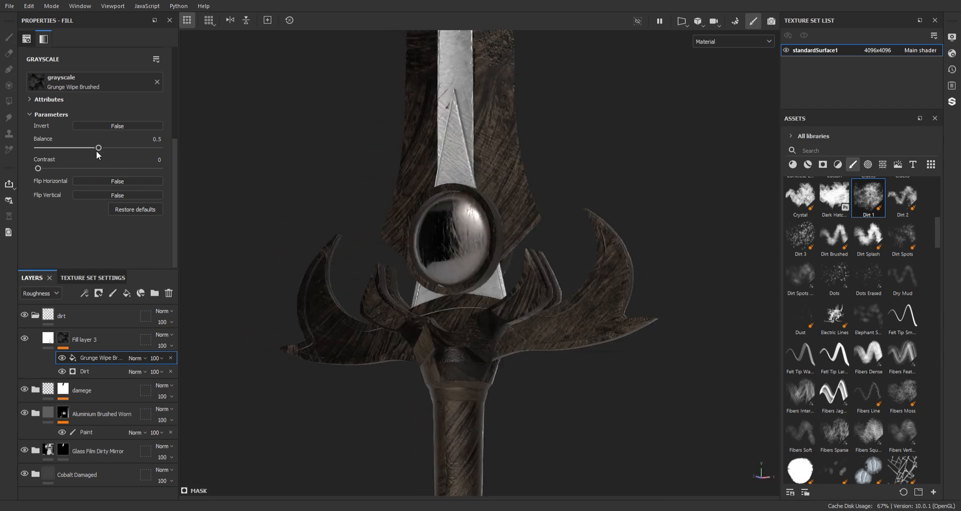
pyautogui.moveTo(98, 148)
pyautogui.mouseDown()
pyautogui.moveTo(135, 146)
pyautogui.moveTo(83, 145)
pyautogui.moveTo(112, 147)
pyautogui.mouseUp()
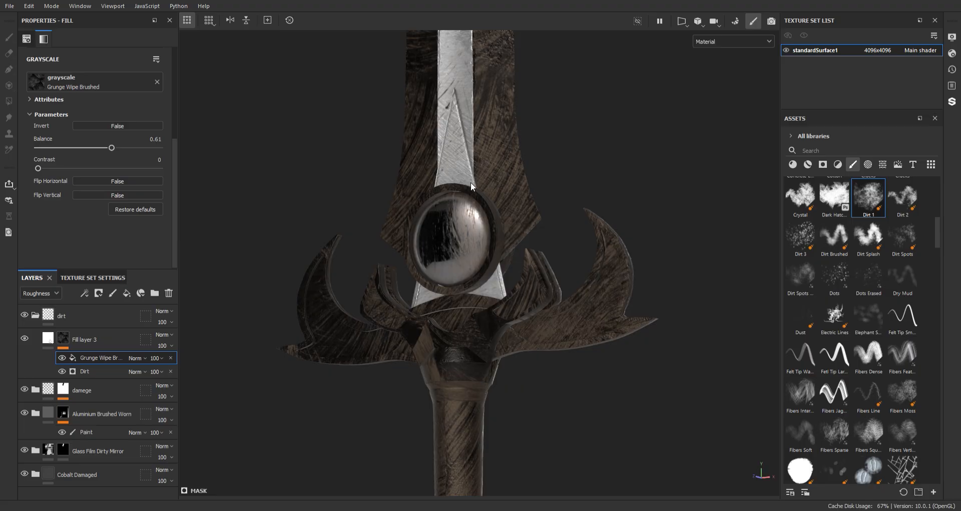
# Set the grunge fill's blending mode to Multiply and the Dirt generator's Dirt Level to 0.65
pyautogui.keyDown('alt'); pyautogui.moveTo(471, 181); pyautogui.dragTo(478, 248); pyautogui.keyUp('alt')
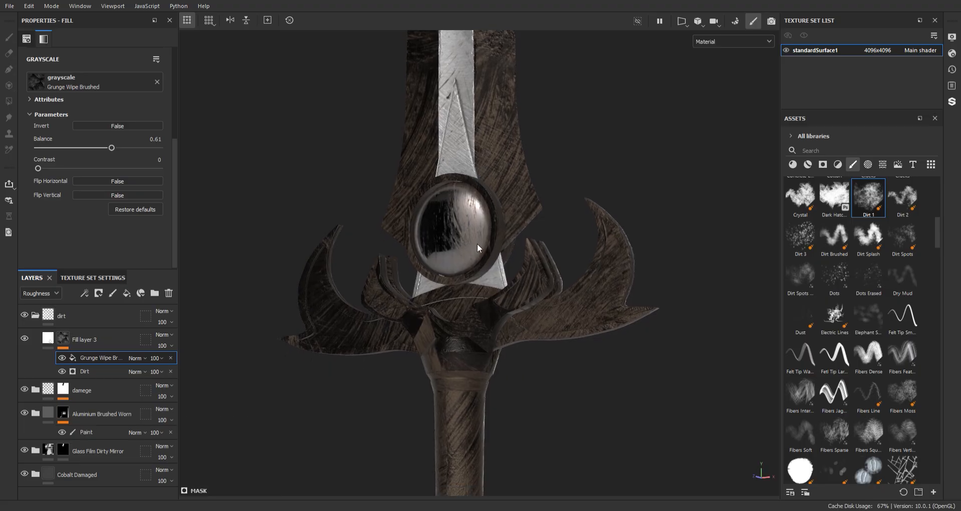
pyautogui.scroll(-2, 477, 248)
pyautogui.keyDown('alt'); pyautogui.moveTo(477, 248); pyautogui.dragTo(473, 182, button='middle'); pyautogui.keyUp('alt')
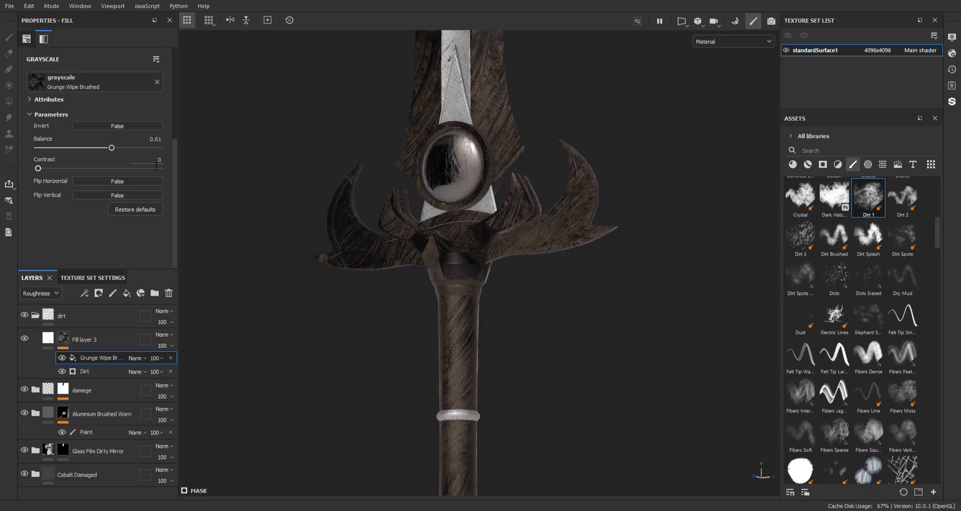
pyautogui.click(145, 97)
pyautogui.keyDown('alt'); pyautogui.moveTo(465, 151); pyautogui.dragTo(511, 181); pyautogui.keyUp('alt')
pyautogui.click(95, 371)
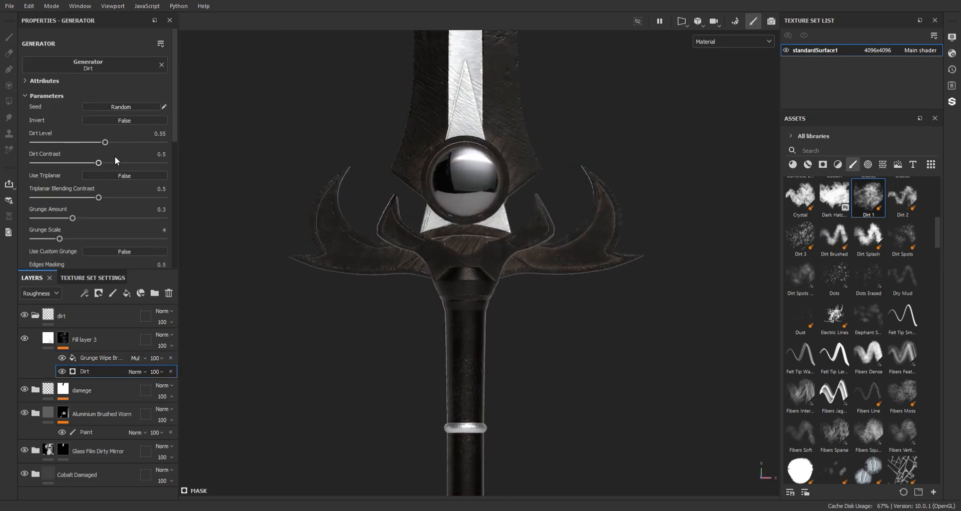
pyautogui.moveTo(129, 141); pyautogui.dragTo(118, 142)
# Inspect the blended dirt on the blade, guard and gem from different angles and close up
pyautogui.scroll(-6, 508, 198)
pyautogui.keyDown('alt'); pyautogui.moveTo(506, 185); pyautogui.dragTo(497, 335, button='middle'); pyautogui.keyUp('alt')
pyautogui.keyDown('alt'); pyautogui.moveTo(499, 228); pyautogui.dragTo(11, 163); pyautogui.keyUp('alt')
pyautogui.keyDown('alt'); pyautogui.moveTo(536, 268); pyautogui.dragTo(592, 425, button='right'); pyautogui.keyUp('alt')
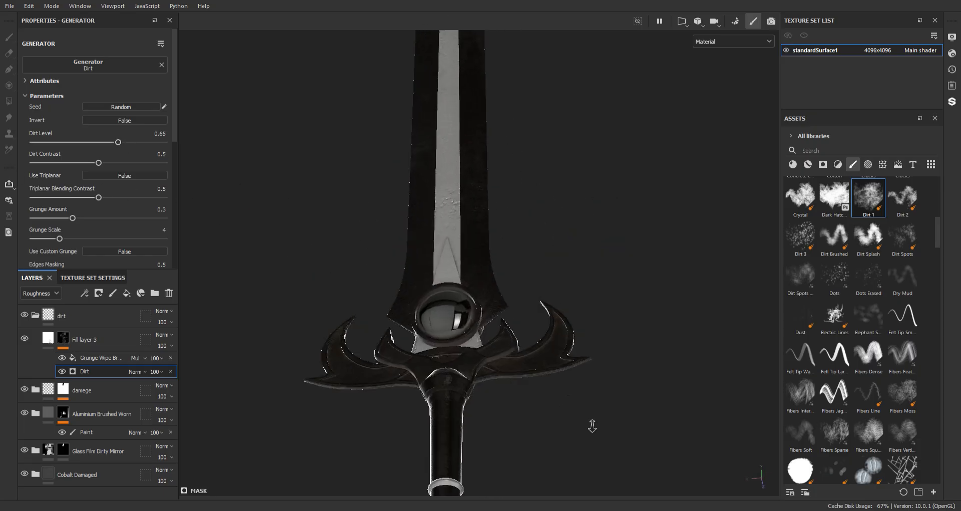
pyautogui.keyDown('alt'); pyautogui.moveTo(592, 425); pyautogui.dragTo(552, 368); pyautogui.keyUp('alt')
pyautogui.keyDown('alt'); pyautogui.moveTo(551, 315); pyautogui.dragTo(551, 187, button='middle'); pyautogui.keyUp('alt')
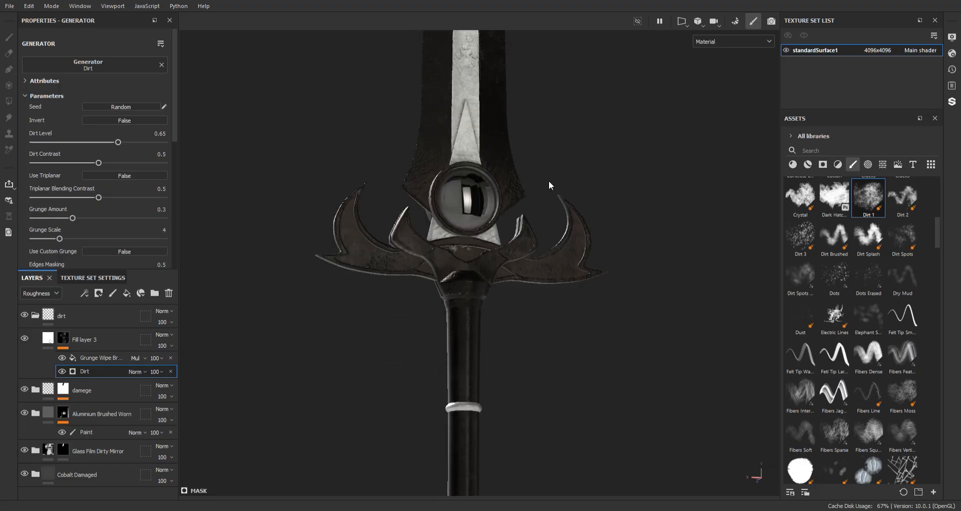
pyautogui.keyDown('alt'); pyautogui.moveTo(551, 186); pyautogui.dragTo(627, 476, button='right'); pyautogui.keyUp('alt')
pyautogui.keyDown('alt'); pyautogui.moveTo(543, 328); pyautogui.dragTo(590, 297, button='middle'); pyautogui.keyUp('alt')
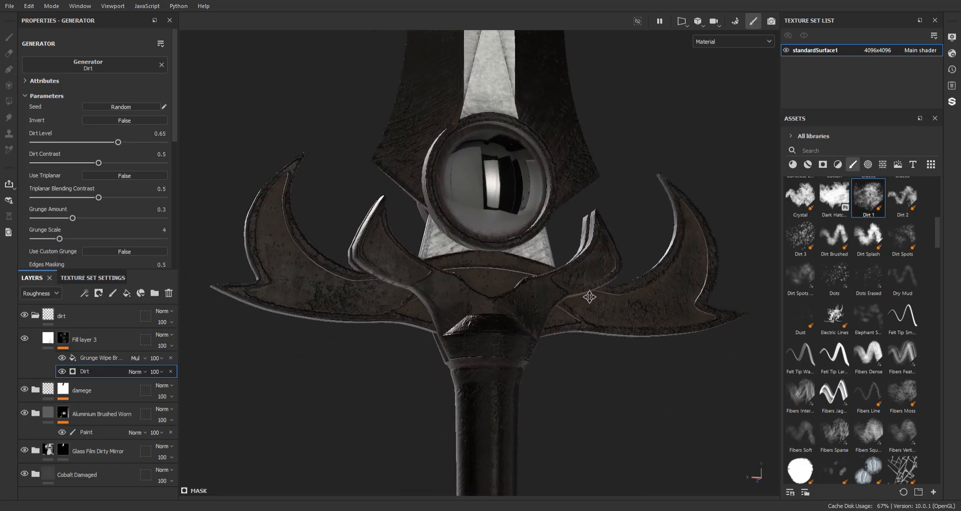
# Add a paint effect above the grunge fill in the mask and choose the Dirt 1 brush by searching for dirt
pyautogui.click(102, 359)
pyautogui.click(145, 280)
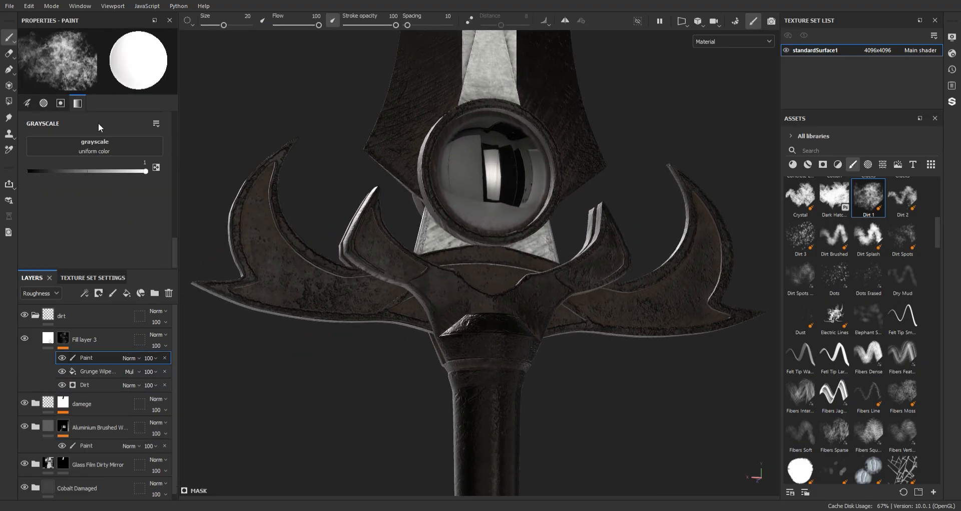
pyautogui.click(852, 166)
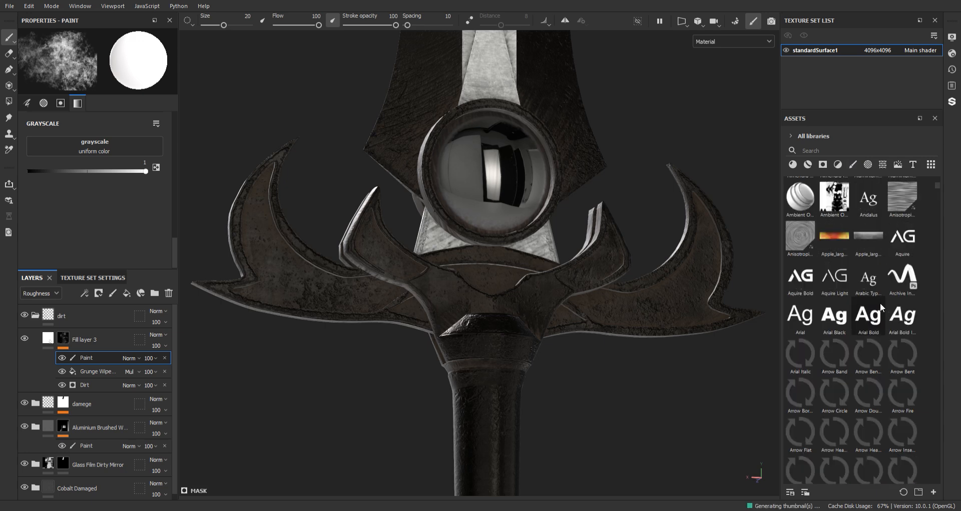
pyautogui.click(850, 166)
pyautogui.scroll(-8, 906, 357)
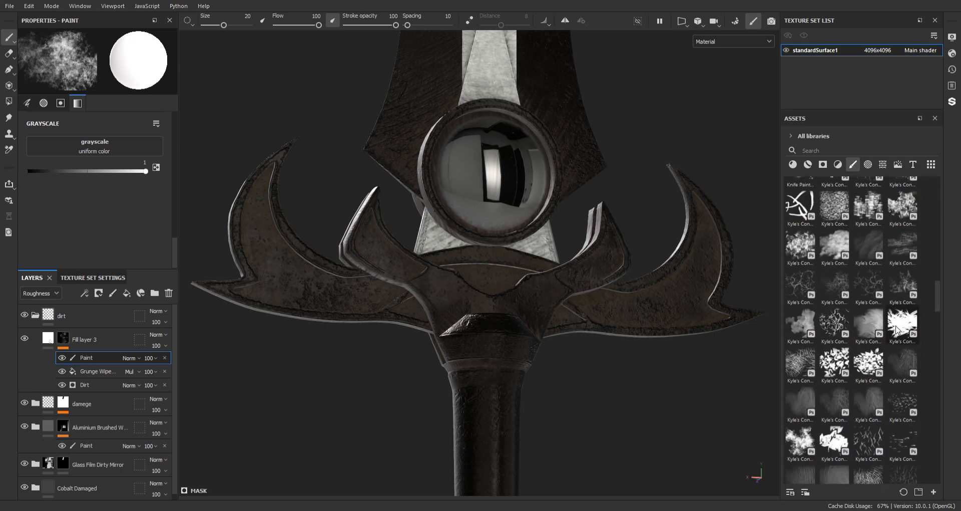
pyautogui.write('dirt')
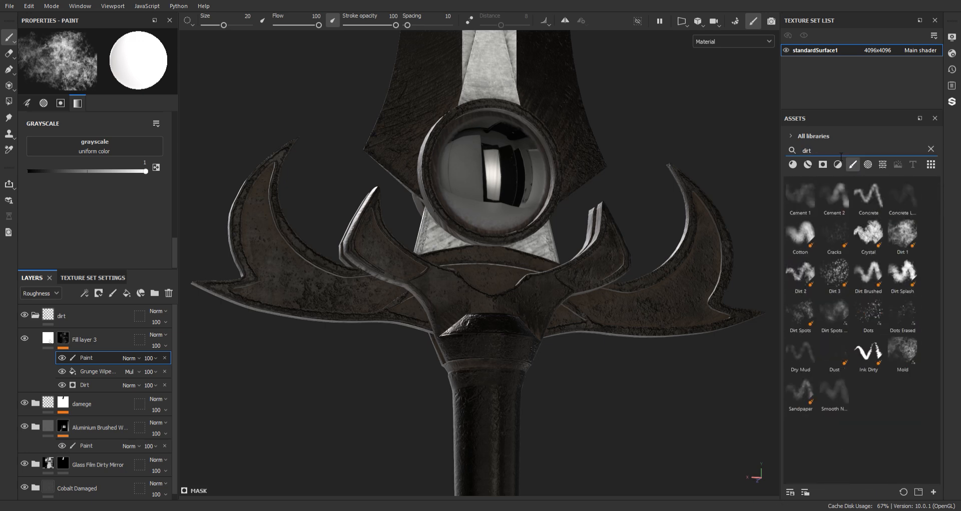
pyautogui.click(902, 233)
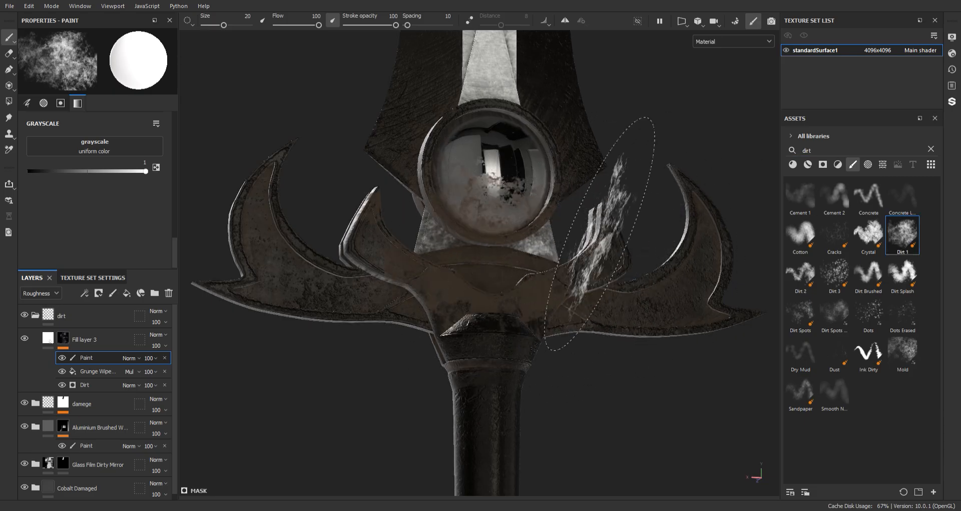
# Set the brush grayscale to 0 and paint out dirt around the gem and the lower blade
pyautogui.moveTo(146, 172); pyautogui.dragTo(25, 177)
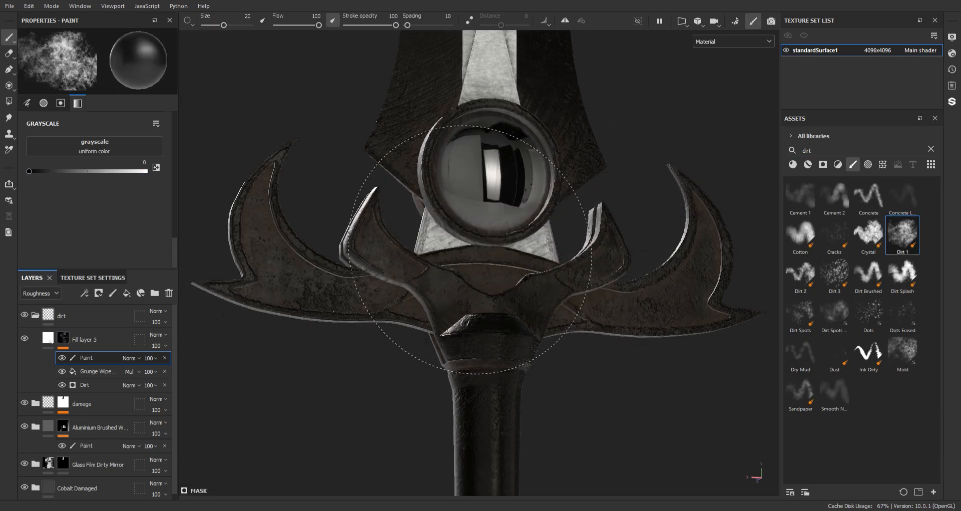
pyautogui.moveTo(470, 250)
pyautogui.keyDown('alt'); pyautogui.mouseDown()
pyautogui.moveTo(453, 298)
pyautogui.moveTo(485, 205)
pyautogui.moveTo(515, 217)
pyautogui.moveTo(472, 218)
pyautogui.mouseUp(); pyautogui.keyUp('alt')
pyautogui.keyDown('shift'); pyautogui.moveTo(483, 192); pyautogui.dragTo(532, 193, button='right'); pyautogui.keyUp('shift')
pyautogui.moveTo(534, 183)
pyautogui.keyDown('alt'); pyautogui.mouseDown(button='middle')
pyautogui.moveTo(522, 200)
pyautogui.moveTo(583, 249)
pyautogui.mouseUp(button='middle'); pyautogui.keyUp('alt')
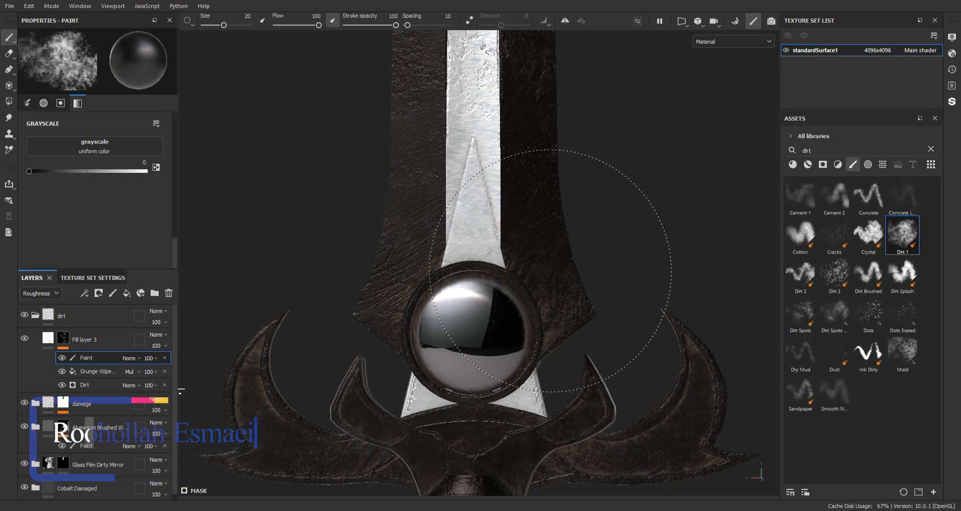
pyautogui.keyDown('alt'); pyautogui.moveTo(555, 141); pyautogui.dragTo(568, 357, button='middle'); pyautogui.keyUp('alt')
pyautogui.moveTo(513, 246); pyautogui.dragTo(521, 272)
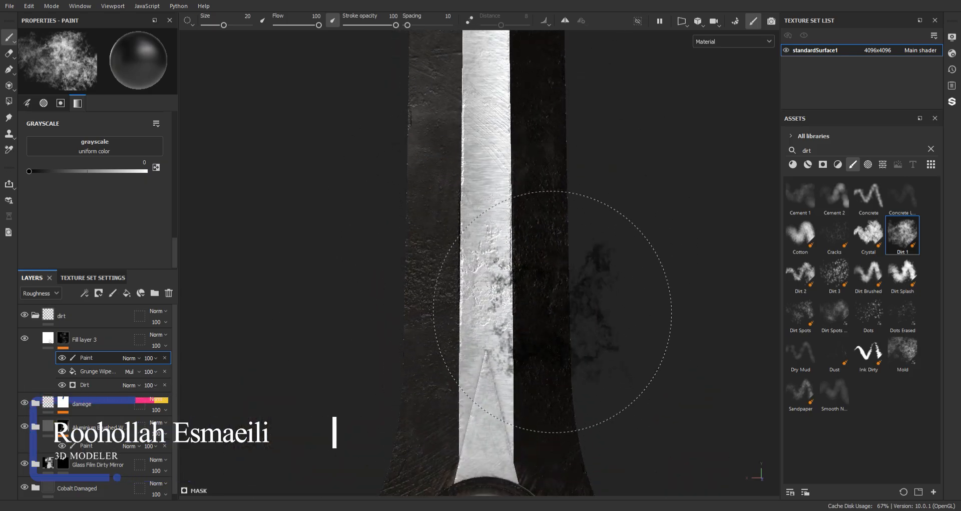
# Check the dirt on the lower blade, gem and guard from several angles
pyautogui.keyDown('alt'); pyautogui.moveTo(542, 472); pyautogui.dragTo(487, 118, button='middle'); pyautogui.keyUp('alt')
pyautogui.keyDown('alt'); pyautogui.moveTo(464, 298); pyautogui.dragTo(486, 127, button='middle'); pyautogui.keyUp('alt')
pyautogui.moveTo(481, 213)
pyautogui.keyDown('alt'); pyautogui.mouseDown()
pyautogui.moveTo(522, 187)
pyautogui.moveTo(527, 165)
pyautogui.moveTo(521, 173)
pyautogui.mouseUp(); pyautogui.keyUp('alt')
pyautogui.keyDown('alt'); pyautogui.moveTo(484, 146); pyautogui.dragTo(511, 213, button='middle'); pyautogui.keyUp('alt')
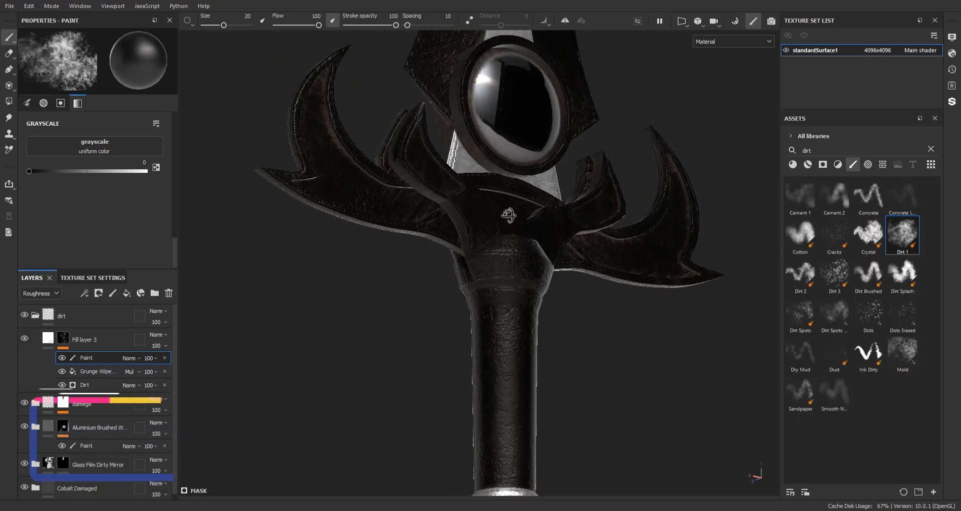
pyautogui.keyDown('alt'); pyautogui.moveTo(511, 212); pyautogui.dragTo(601, 226); pyautogui.keyUp('alt')
pyautogui.keyDown('alt'); pyautogui.moveTo(498, 232); pyautogui.dragTo(567, 243); pyautogui.keyUp('alt')
pyautogui.keyDown('alt'); pyautogui.moveTo(372, 51); pyautogui.dragTo(405, 126, button='middle'); pyautogui.keyUp('alt')
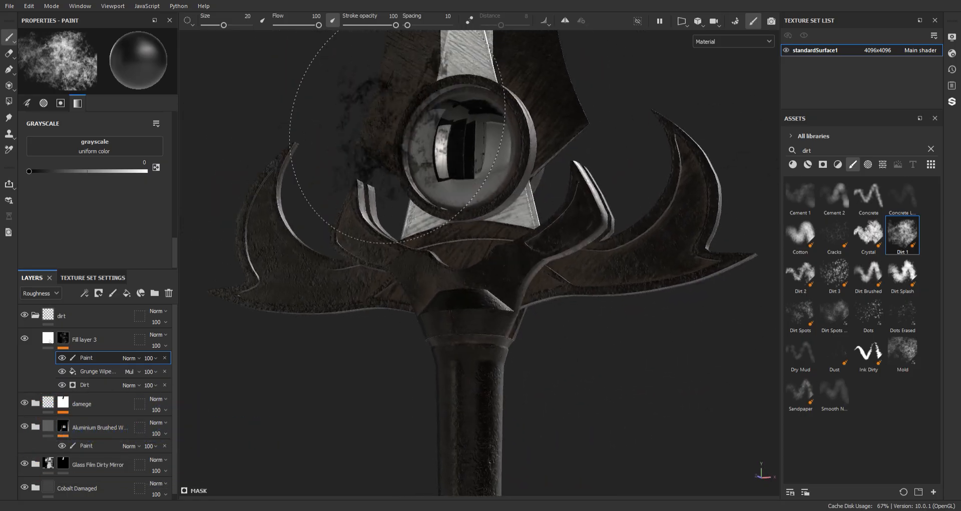
# Reduce the brush size to 8.24 and paint out dirt on the guard and around the gem
pyautogui.scroll(3, 403, 131)
pyautogui.keyDown('ctrl'); pyautogui.moveTo(493, 295); pyautogui.dragTo(478, 295, button='right'); pyautogui.keyUp('ctrl')
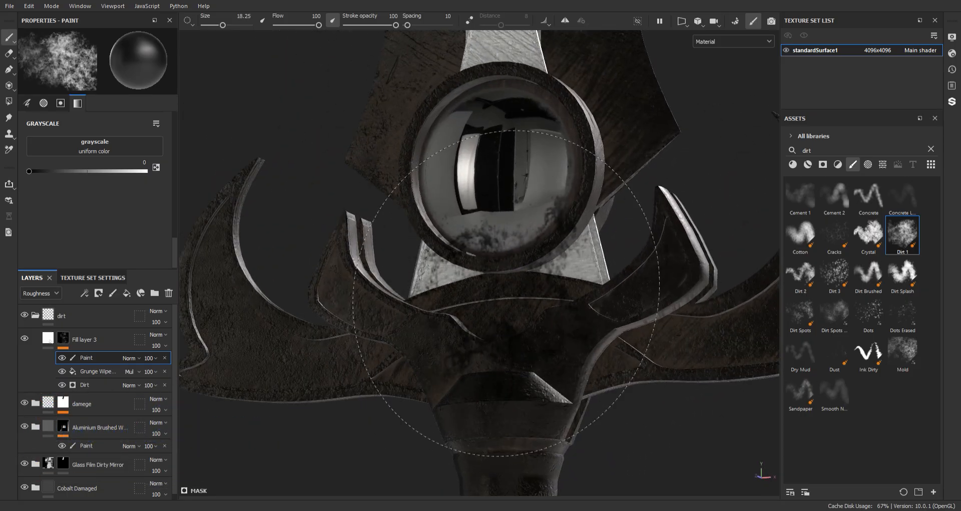
pyautogui.keyDown('ctrl'); pyautogui.moveTo(703, 343); pyautogui.dragTo(683, 345, button='right'); pyautogui.keyUp('ctrl')
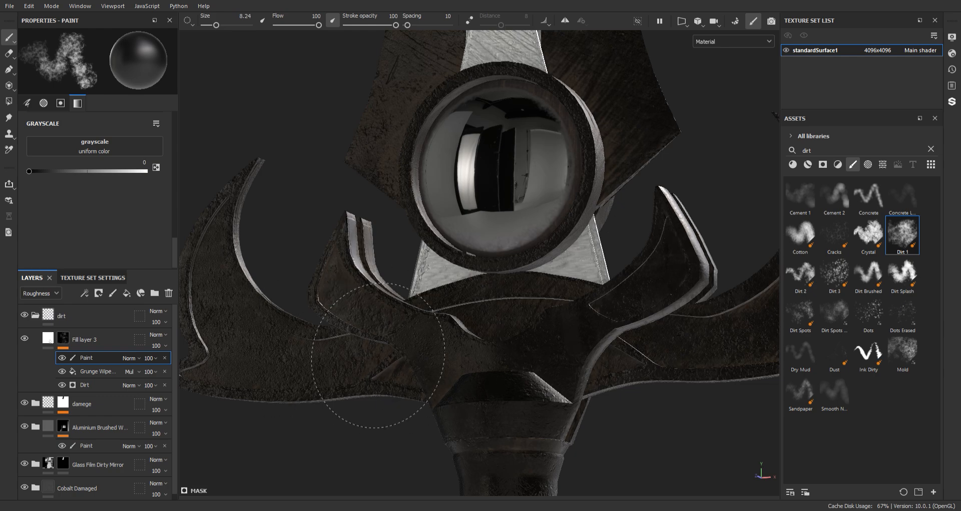
pyautogui.click(510, 232)
pyautogui.keyDown('alt'); pyautogui.moveTo(446, 116); pyautogui.dragTo(417, 262, button='middle'); pyautogui.keyUp('alt')
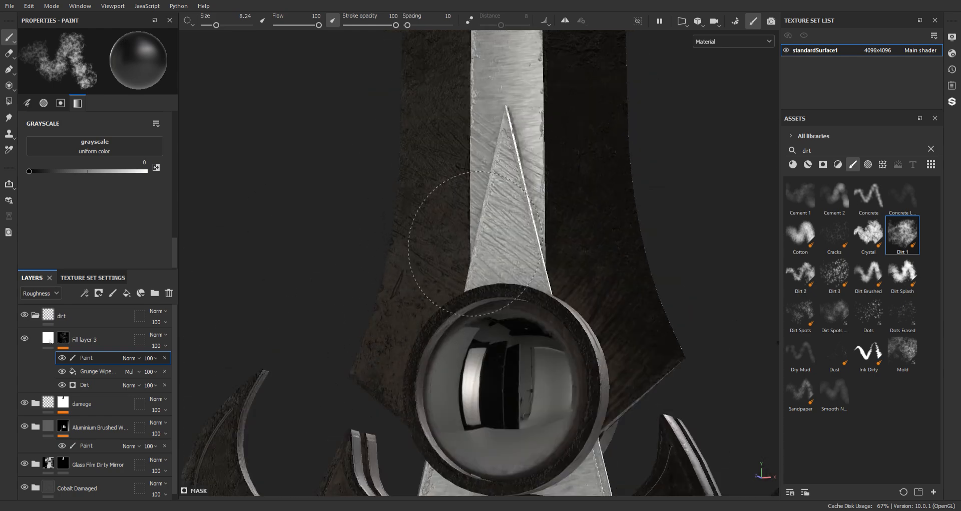
# Examine the dirt along the whole blade, the gem and the handle from a distance and close up
pyautogui.click(599, 307)
pyautogui.scroll(-10, 617, 332)
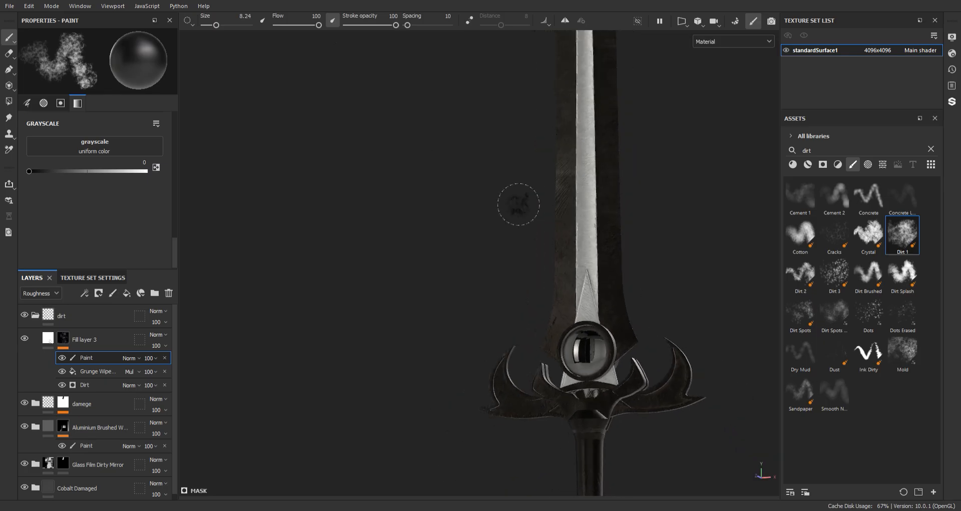
pyautogui.keyDown('alt'); pyautogui.moveTo(471, 196); pyautogui.dragTo(521, 244); pyautogui.keyUp('alt')
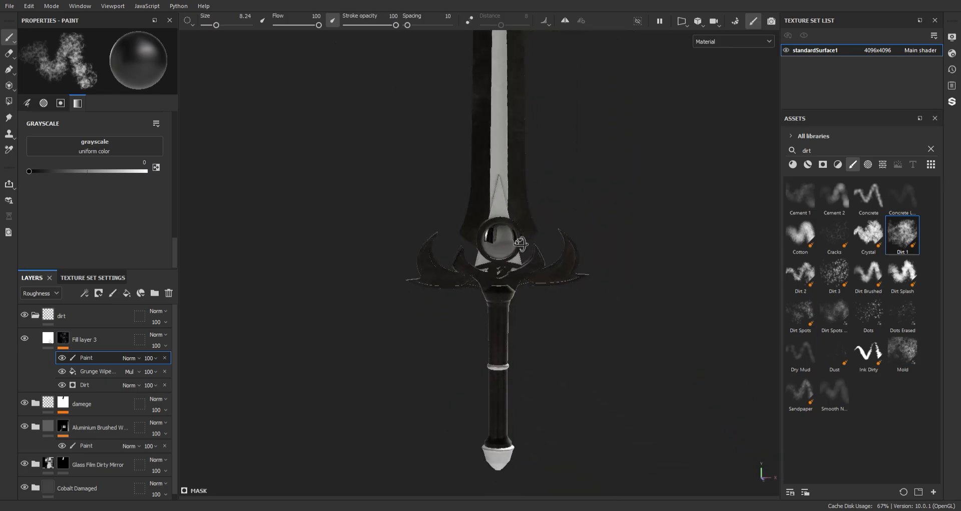
pyautogui.keyDown('alt'); pyautogui.moveTo(499, 140); pyautogui.dragTo(519, 395, button='middle'); pyautogui.keyUp('alt')
pyautogui.scroll(3, 474, 209)
pyautogui.keyDown('alt'); pyautogui.moveTo(519, 395); pyautogui.dragTo(502, 305); pyautogui.keyUp('alt')
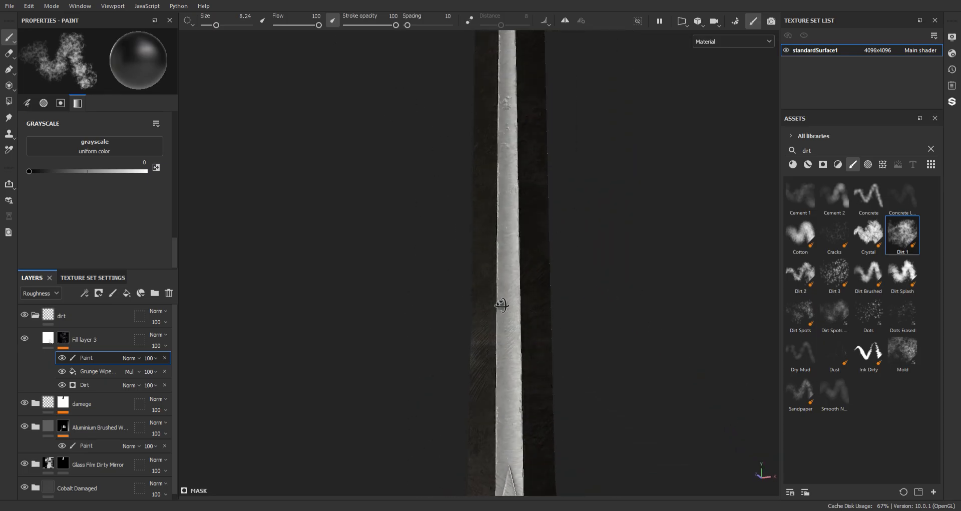
pyautogui.scroll(-5, 523, 314)
pyautogui.keyDown('alt'); pyautogui.moveTo(549, 254); pyautogui.dragTo(564, 292, button='middle'); pyautogui.keyUp('alt')
pyautogui.scroll(-2, 555, 260)
pyautogui.keyDown('alt'); pyautogui.moveTo(516, 197); pyautogui.dragTo(502, 159, button='middle'); pyautogui.keyUp('alt')
pyautogui.scroll(-1, 483, 207)
pyautogui.keyDown('alt'); pyautogui.moveTo(462, 182); pyautogui.dragTo(456, 144, button='middle'); pyautogui.keyUp('alt')
pyautogui.keyDown('shift'); pyautogui.moveTo(481, 159); pyautogui.dragTo(539, 278, button='right'); pyautogui.keyUp('shift')
pyautogui.keyDown('alt'); pyautogui.moveTo(538, 277); pyautogui.dragTo(476, 145, button='middle'); pyautogui.keyUp('alt')
pyautogui.keyDown('alt'); pyautogui.moveTo(476, 145); pyautogui.dragTo(573, 466, button='right'); pyautogui.keyUp('alt')
pyautogui.keyDown('alt'); pyautogui.moveTo(453, 294); pyautogui.dragTo(563, 176, button='middle'); pyautogui.keyUp('alt')
# Paint out dirt at the top of the grip and on the centre of the guard
pyautogui.keyDown('alt'); pyautogui.moveTo(563, 176); pyautogui.dragTo(537, 394, button='right'); pyautogui.keyUp('alt')
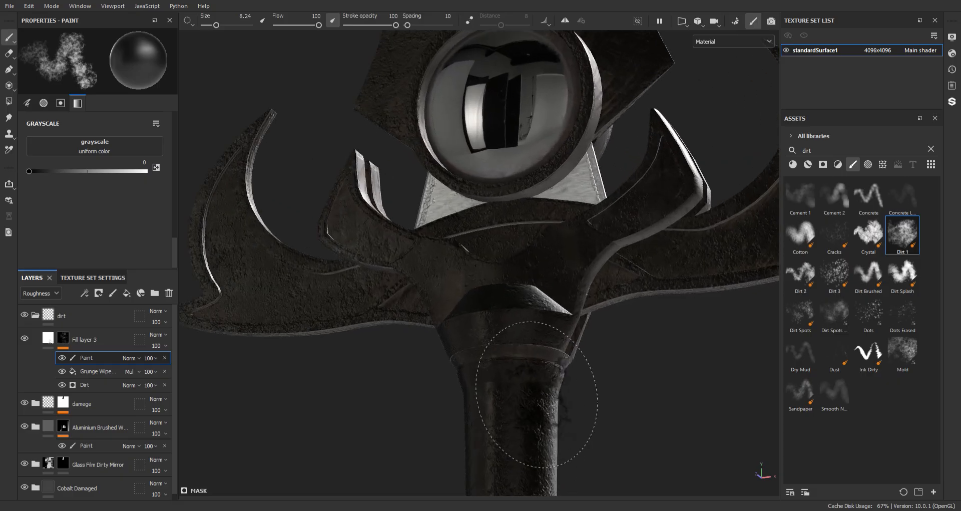
pyautogui.keyDown('alt'); pyautogui.moveTo(536, 394); pyautogui.dragTo(487, 321); pyautogui.keyUp('alt')
pyautogui.moveTo(486, 320)
pyautogui.keyDown('shift'); pyautogui.mouseDown(button='right')
pyautogui.moveTo(477, 319)
pyautogui.moveTo(498, 321)
pyautogui.moveTo(500, 310)
pyautogui.mouseUp(button='right'); pyautogui.keyUp('shift')
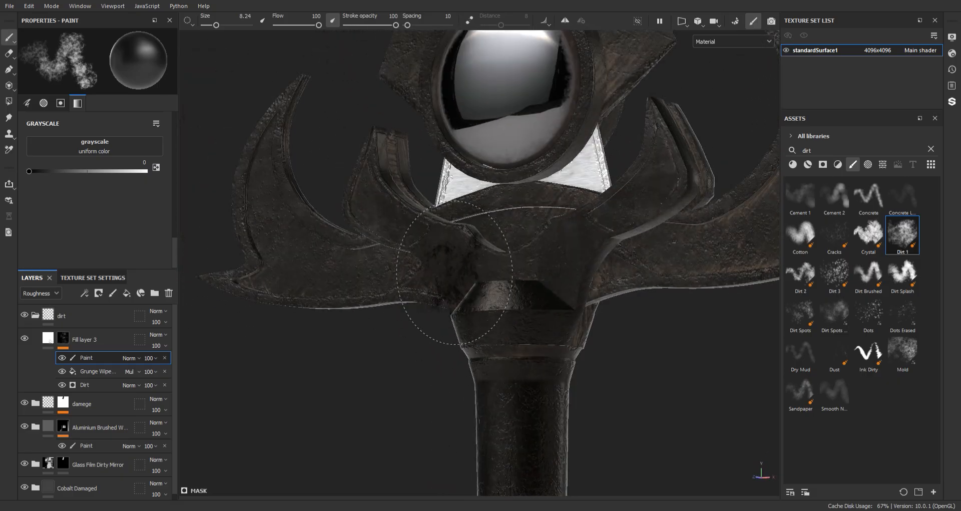
pyautogui.keyDown('alt'); pyautogui.moveTo(481, 276); pyautogui.dragTo(461, 292, button='middle'); pyautogui.keyUp('alt')
# Raise the Balance of the Grunge Wipe Brushed fill in the dirt mask
pyautogui.click(96, 374)
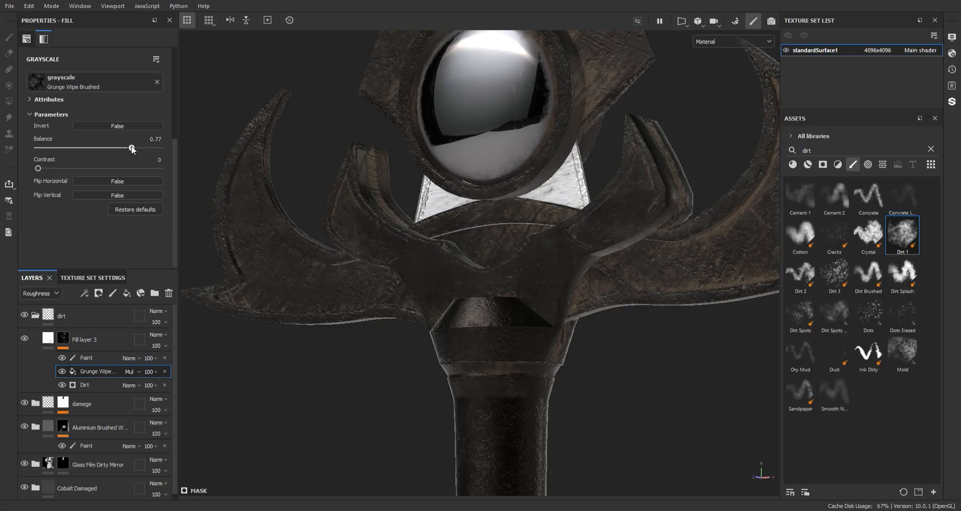
pyautogui.moveTo(132, 149); pyautogui.dragTo(147, 149)
pyautogui.scroll(-3, 479, 180)
pyautogui.keyDown('alt'); pyautogui.moveTo(478, 181); pyautogui.dragTo(433, 211); pyautogui.keyUp('alt')
# Return to the mask's Paint effect and paint out dirt on the guard and beside the gem
pyautogui.click(86, 358)
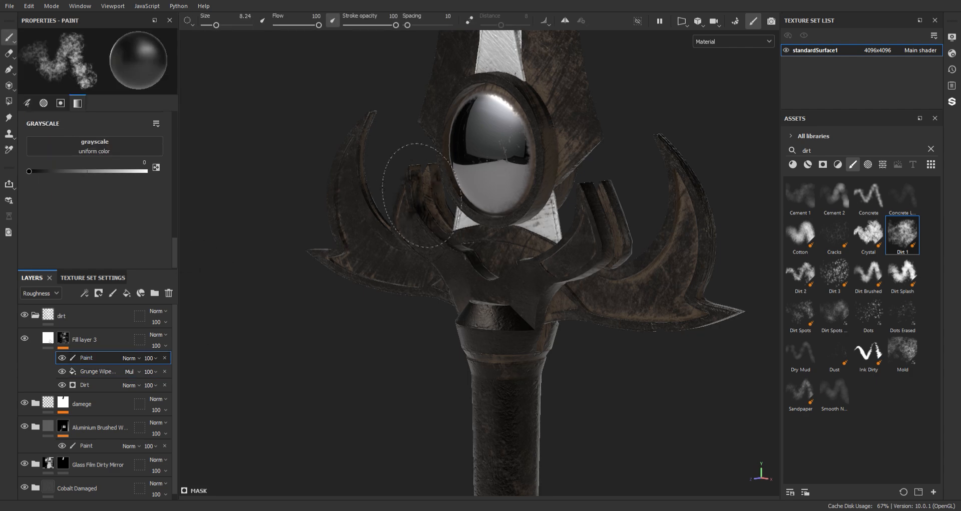
pyautogui.keyDown('alt'); pyautogui.moveTo(498, 181); pyautogui.dragTo(494, 217); pyautogui.keyUp('alt')
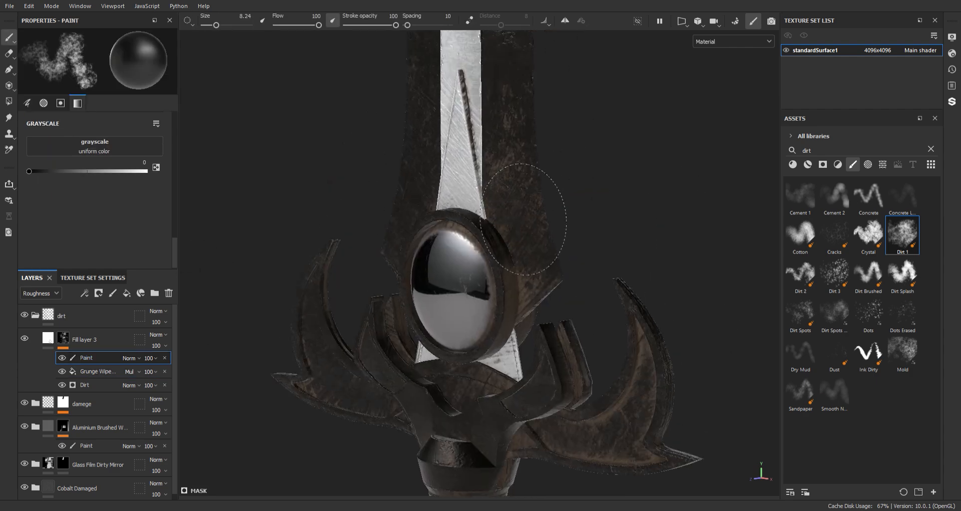
pyautogui.keyDown('alt'); pyautogui.moveTo(524, 220); pyautogui.dragTo(475, 165, button='right'); pyautogui.keyUp('alt')
pyautogui.keyDown('alt'); pyautogui.moveTo(466, 65); pyautogui.dragTo(451, 166, button='middle'); pyautogui.keyUp('alt')
pyautogui.keyDown('alt'); pyautogui.moveTo(450, 165); pyautogui.dragTo(506, 114); pyautogui.keyUp('alt')
# Examine the dirt along the blade up to the tip and on the sword's reverse side
pyautogui.keyDown('alt'); pyautogui.moveTo(521, 215); pyautogui.dragTo(520, 421, button='middle'); pyautogui.keyUp('alt')
pyautogui.keyDown('alt'); pyautogui.moveTo(481, 225); pyautogui.dragTo(481, 415, button='middle'); pyautogui.keyUp('alt')
pyautogui.keyDown('alt'); pyautogui.moveTo(480, 302); pyautogui.dragTo(491, 406, button='middle'); pyautogui.keyUp('alt')
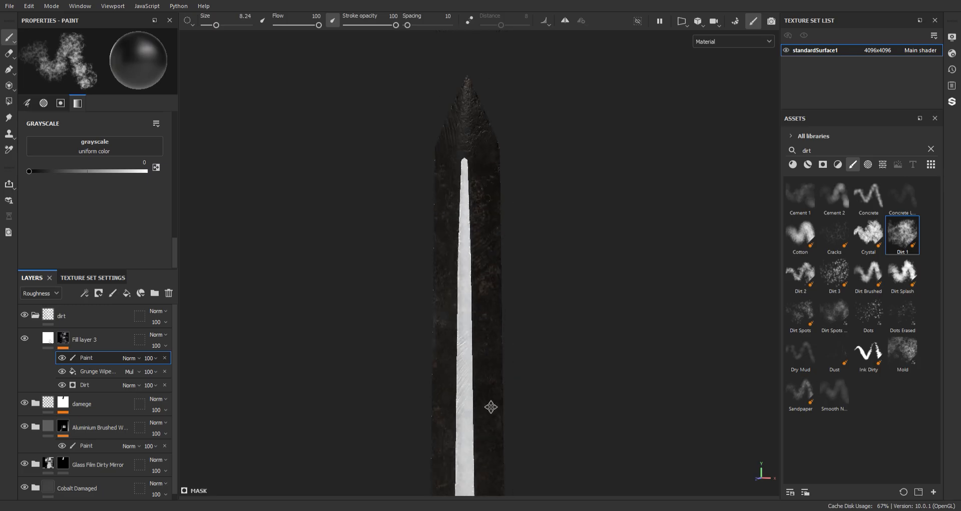
pyautogui.keyDown('alt'); pyautogui.moveTo(516, 235); pyautogui.dragTo(358, 325); pyautogui.keyUp('alt')
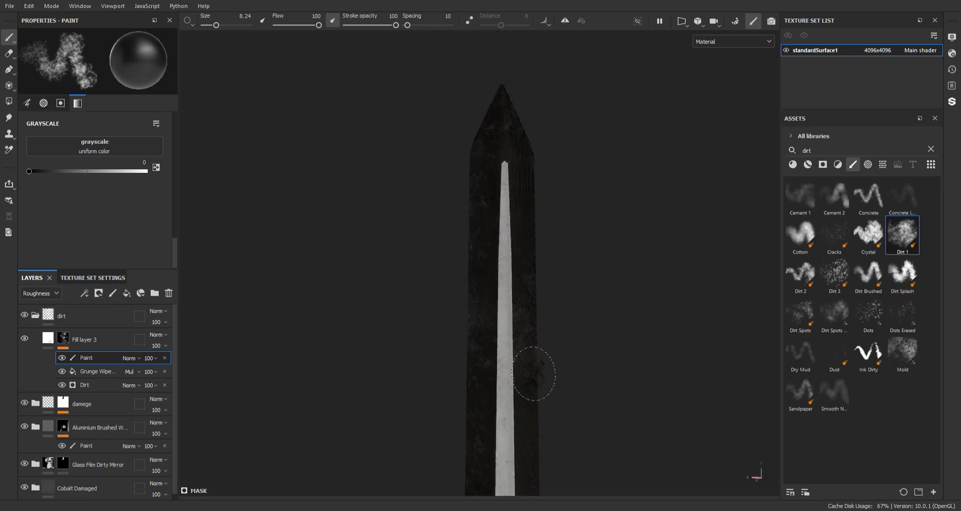
pyautogui.keyDown('alt'); pyautogui.moveTo(534, 376); pyautogui.dragTo(496, 207, button='middle'); pyautogui.keyUp('alt')
pyautogui.keyDown('alt'); pyautogui.moveTo(507, 279); pyautogui.dragTo(511, 260); pyautogui.keyUp('alt')
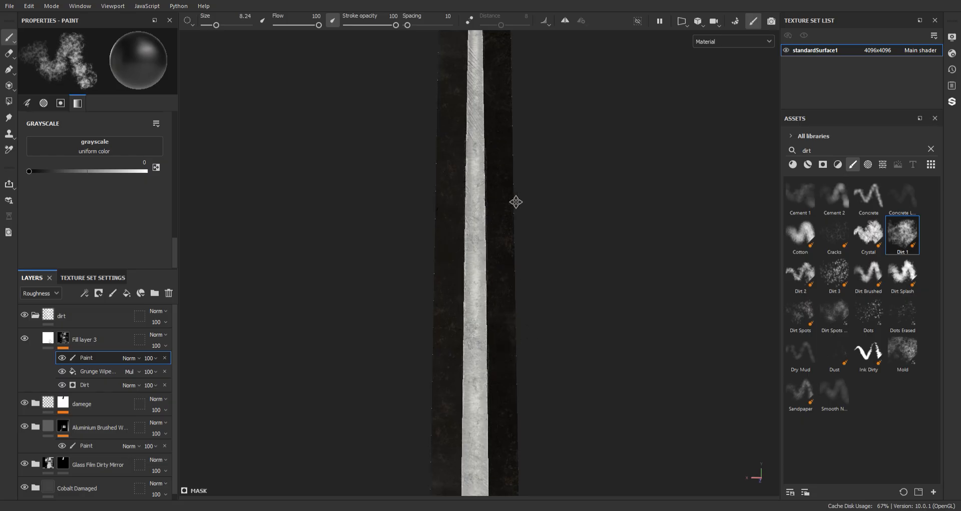
pyautogui.keyDown('alt'); pyautogui.moveTo(515, 202); pyautogui.dragTo(513, 85, button='middle'); pyautogui.keyUp('alt')
pyautogui.keyDown('alt'); pyautogui.moveTo(509, 236); pyautogui.dragTo(536, 341, button='right'); pyautogui.keyUp('alt')
pyautogui.keyDown('alt'); pyautogui.moveTo(536, 341); pyautogui.dragTo(523, 182, button='middle'); pyautogui.keyUp('alt')
pyautogui.keyDown('alt'); pyautogui.moveTo(522, 183); pyautogui.dragTo(463, 310, button='right'); pyautogui.keyUp('alt')
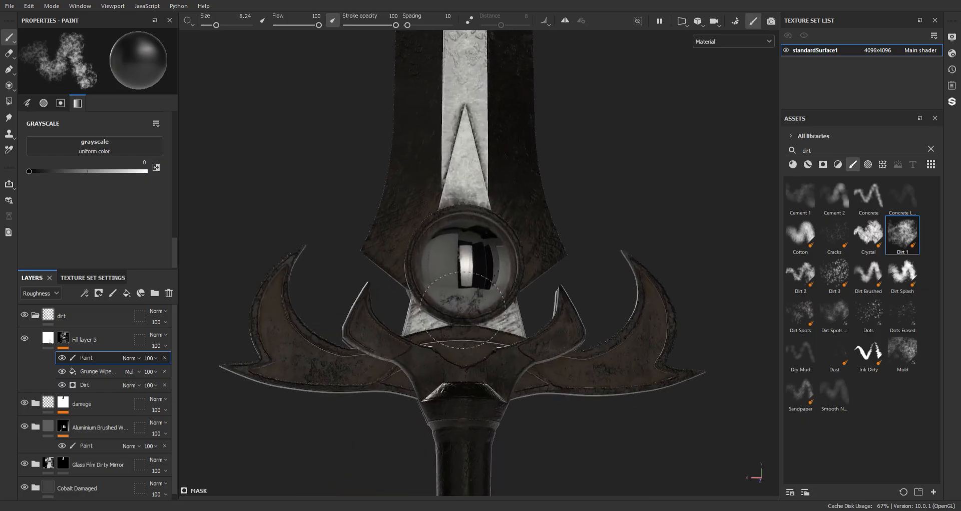
# Paint out excess dirt around the gem and across the guard on the sword's reverse side
pyautogui.keyDown('alt'); pyautogui.moveTo(463, 310); pyautogui.dragTo(445, 312); pyautogui.keyUp('alt')
pyautogui.moveTo(282, 315); pyautogui.dragTo(296, 312)
pyautogui.keyDown('alt'); pyautogui.moveTo(321, 308); pyautogui.dragTo(300, 287); pyautogui.keyUp('alt')
pyautogui.keyDown('alt'); pyautogui.moveTo(535, 345); pyautogui.dragTo(626, 426, button='right'); pyautogui.keyUp('alt')
pyautogui.moveTo(626, 425)
pyautogui.keyDown('alt'); pyautogui.mouseDown()
pyautogui.moveTo(682, 401)
pyautogui.moveTo(609, 378)
pyautogui.moveTo(589, 391)
pyautogui.mouseUp(); pyautogui.keyUp('alt')
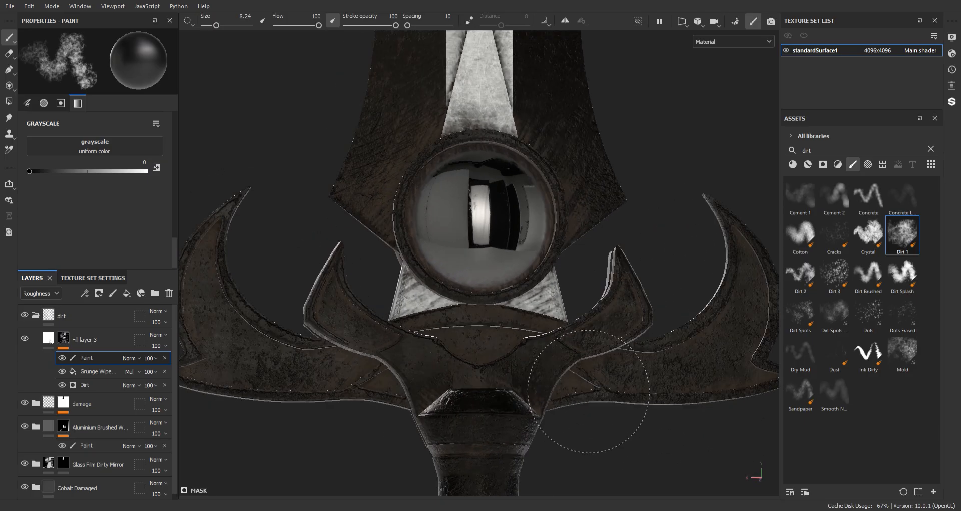
pyautogui.keyDown('alt'); pyautogui.moveTo(503, 321); pyautogui.dragTo(472, 400); pyautogui.keyUp('alt')
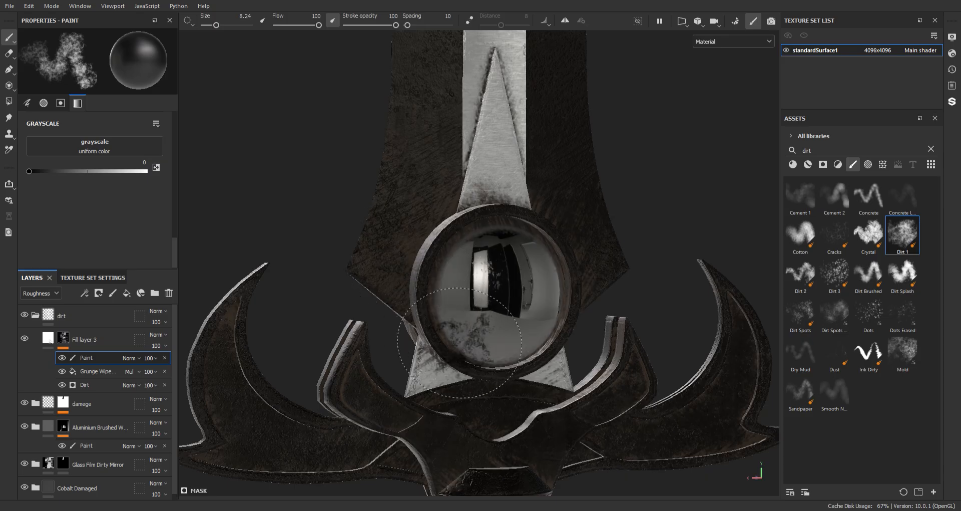
# Review the dirt on the whole sword from the blade tip to the pommel
pyautogui.scroll(-3, 448, 293)
pyautogui.moveTo(435, 163)
pyautogui.keyDown('alt'); pyautogui.mouseDown(button='middle')
pyautogui.moveTo(481, 200)
pyautogui.moveTo(469, 263)
pyautogui.mouseUp(button='middle'); pyautogui.keyUp('alt')
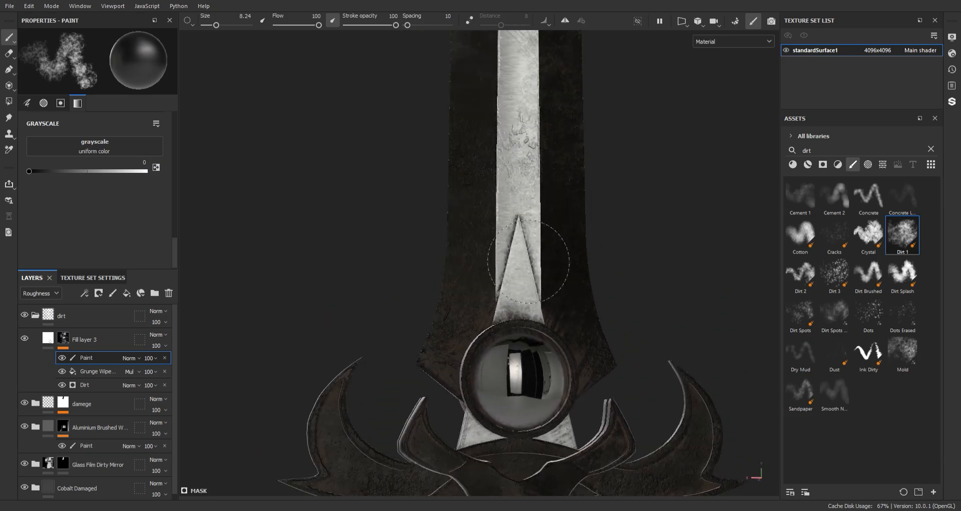
pyautogui.keyDown('alt'); pyautogui.moveTo(623, 271); pyautogui.dragTo(126, 254); pyautogui.keyUp('alt')
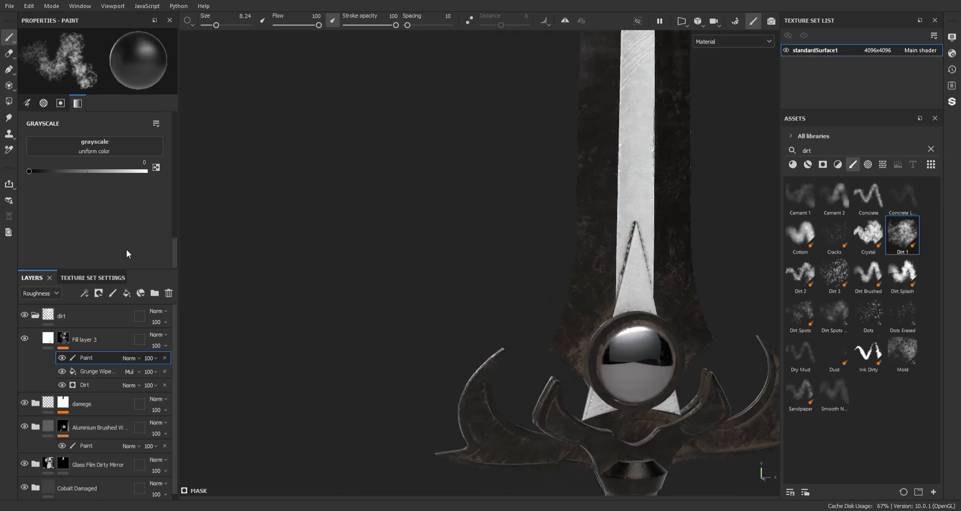
pyautogui.scroll(-1, 690, 266)
pyautogui.keyDown('alt'); pyautogui.moveTo(629, 257); pyautogui.dragTo(586, 247, button='middle'); pyautogui.keyUp('alt')
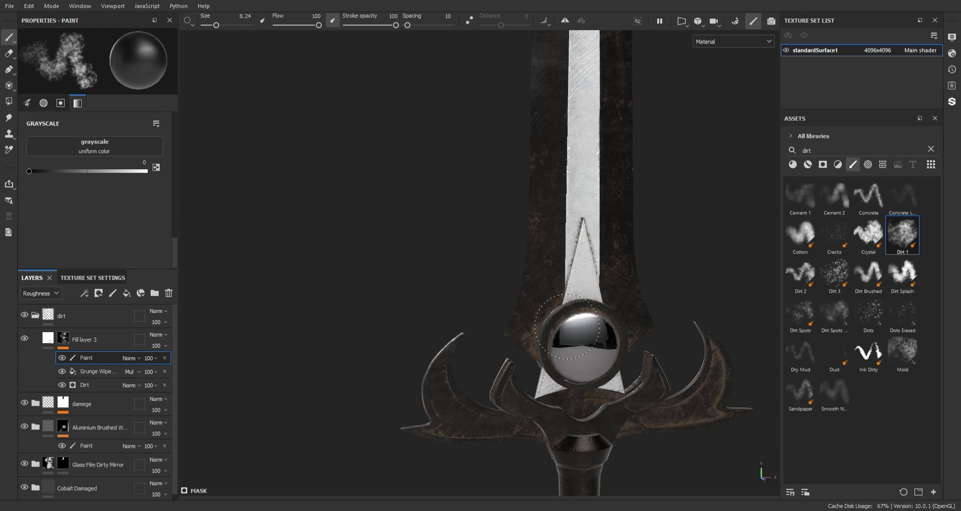
pyautogui.moveTo(631, 341)
pyautogui.keyDown('alt'); pyautogui.mouseDown(button='right')
pyautogui.moveTo(549, 137)
pyautogui.moveTo(583, 326)
pyautogui.moveTo(590, 249)
pyautogui.moveTo(693, 461)
pyautogui.moveTo(596, 177)
pyautogui.mouseUp(button='right'); pyautogui.keyUp('alt')
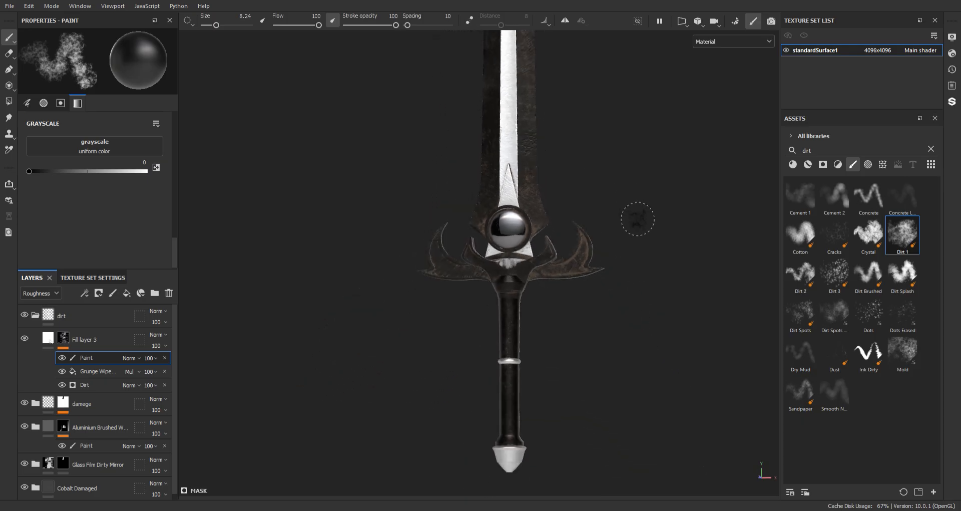
pyautogui.keyDown('alt'); pyautogui.moveTo(627, 208); pyautogui.dragTo(605, 332, button='middle'); pyautogui.keyUp('alt')
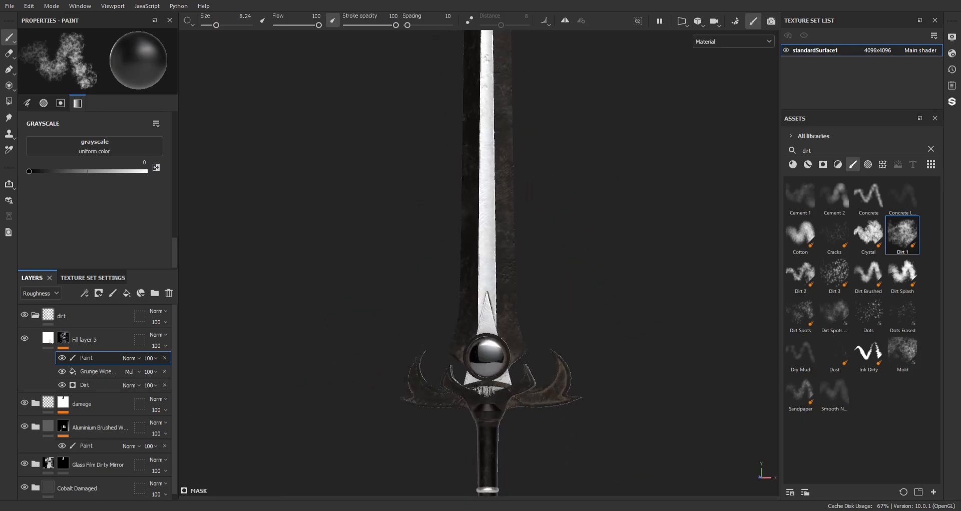
pyautogui.keyDown('alt'); pyautogui.moveTo(604, 332); pyautogui.dragTo(548, 182, button='right'); pyautogui.keyUp('alt')
pyautogui.keyDown('alt'); pyautogui.moveTo(547, 183); pyautogui.dragTo(551, 226, button='middle'); pyautogui.keyUp('alt')
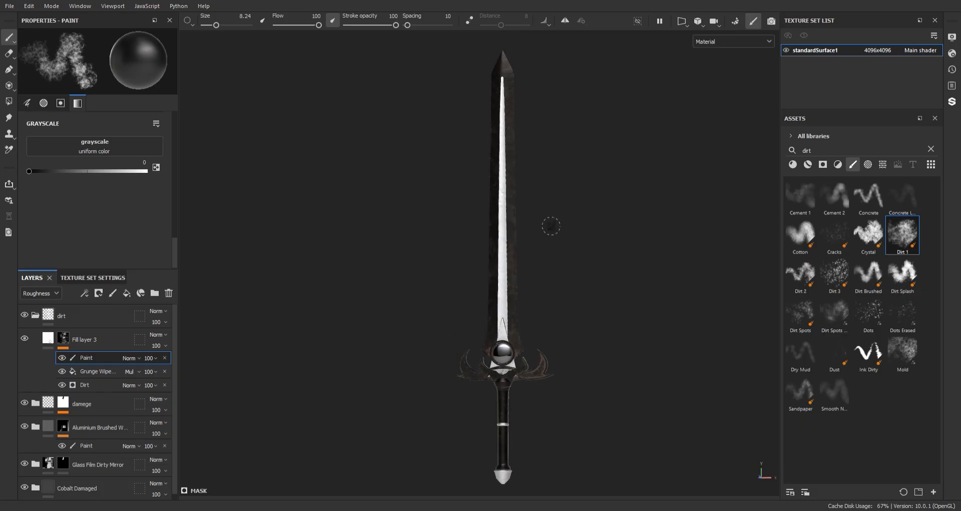
# Collapse the dirt folder, add a fill layer above it and group that layer in a folder named blood
pyautogui.moveTo(49, 338); pyautogui.dragTo(42, 315)
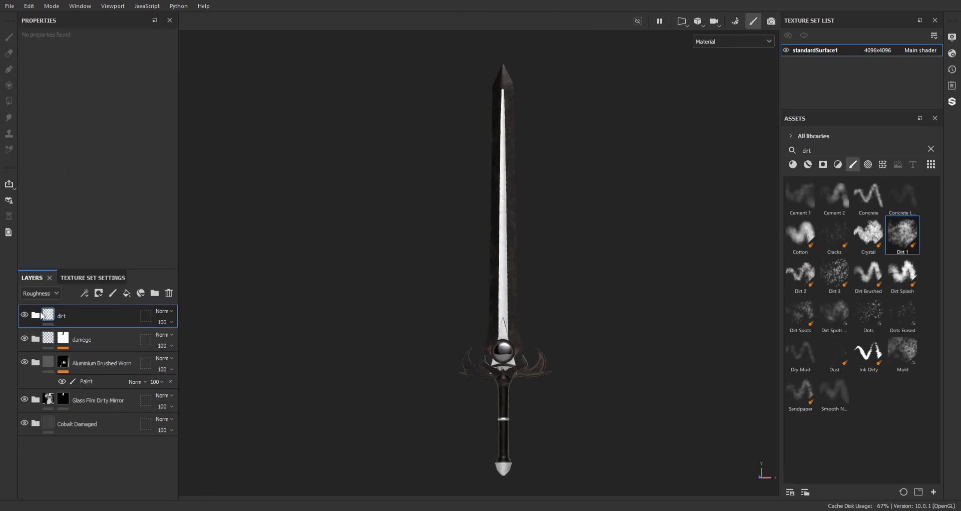
pyautogui.click(126, 293)
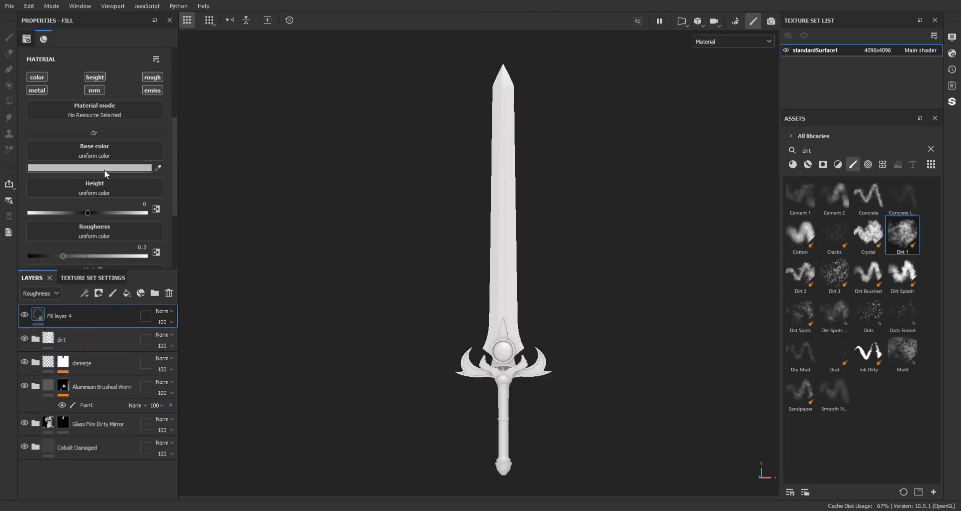
pyautogui.hotkey('ctrl', 'g')
pyautogui.doubleClick(65, 316)
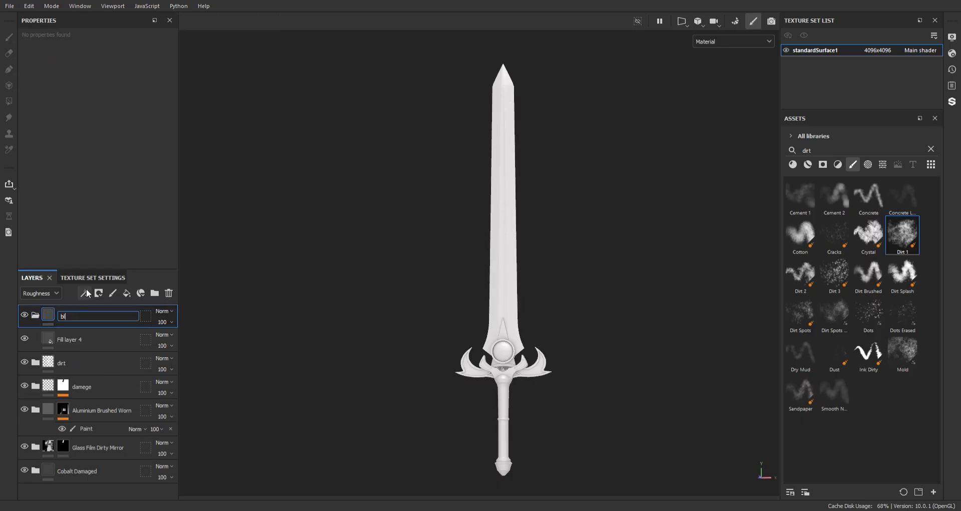
# Turn off the emissive, normal and metallic channels of Fill layer 4 and set its height to 0.0250
pyautogui.click(87, 337)
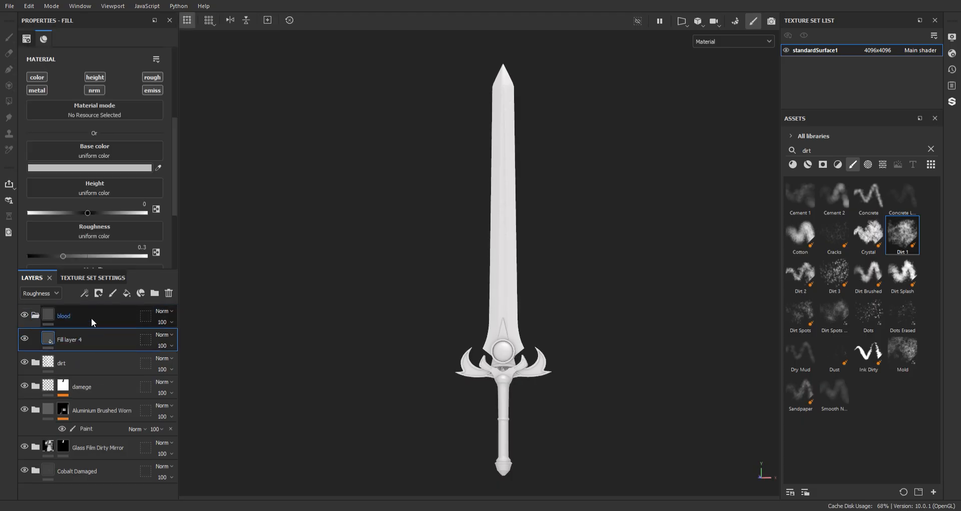
pyautogui.click(150, 91)
pyautogui.click(94, 90)
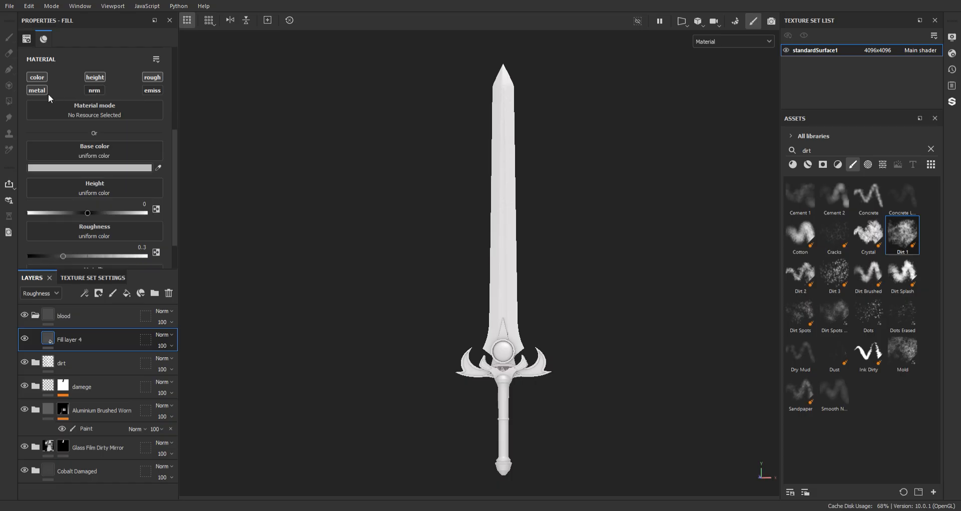
pyautogui.click(40, 90)
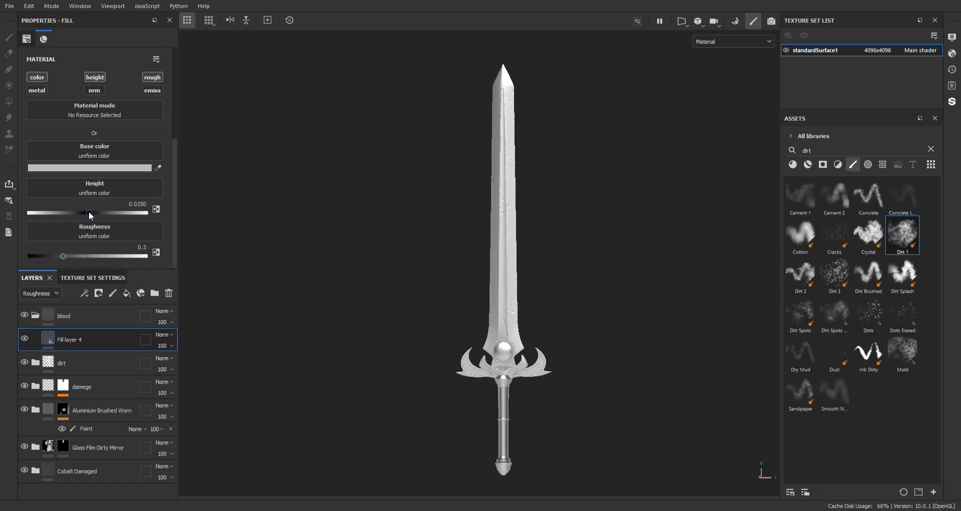
# Set the blood fill's base color to a very dark red and its roughness to 0.1375
pyautogui.click(91, 166)
pyautogui.click(236, 284)
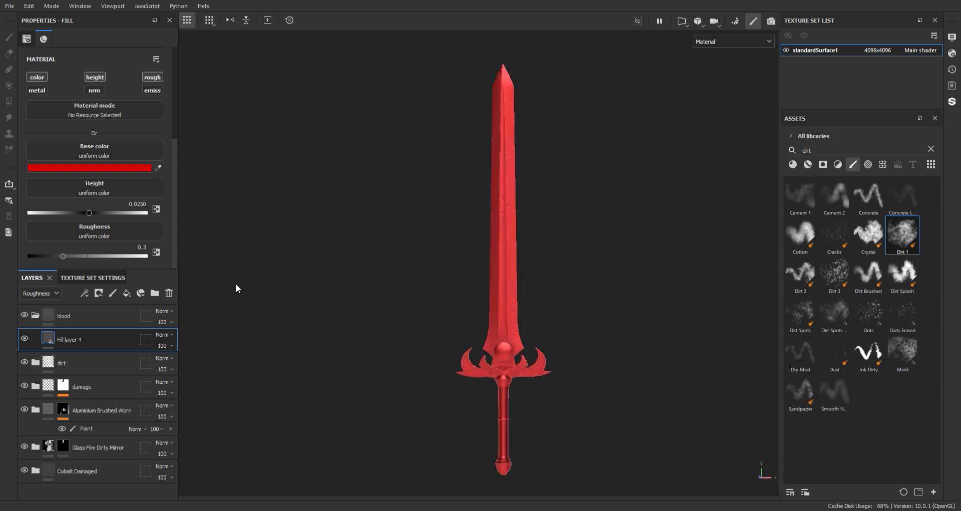
pyautogui.moveTo(194, 452); pyautogui.dragTo(175, 450)
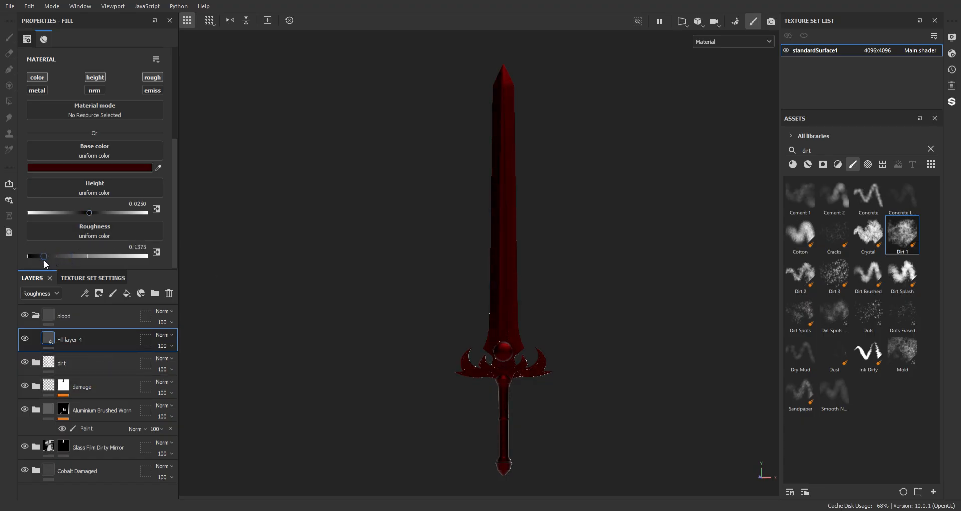
# Add a black mask to the blood folder and drive it with a Dripping Rust generator
pyautogui.click(71, 311)
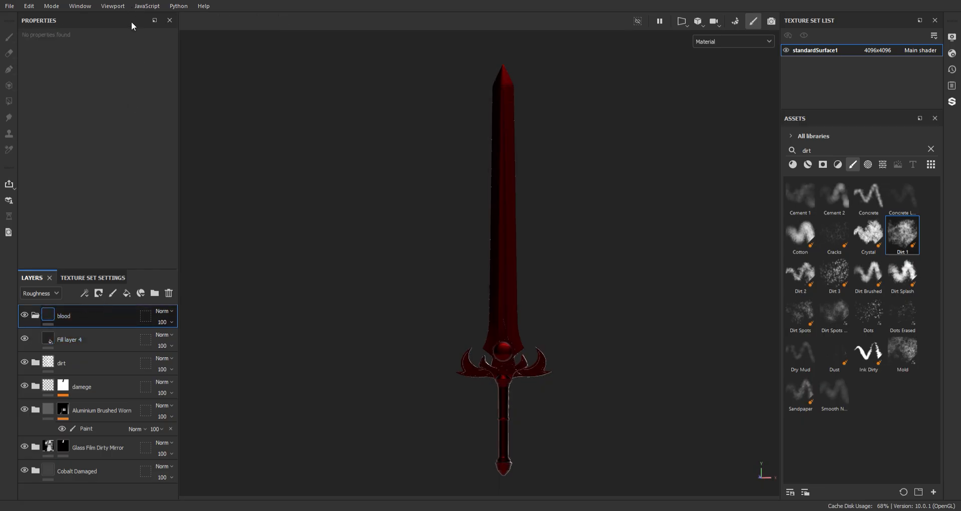
pyautogui.click(121, 374)
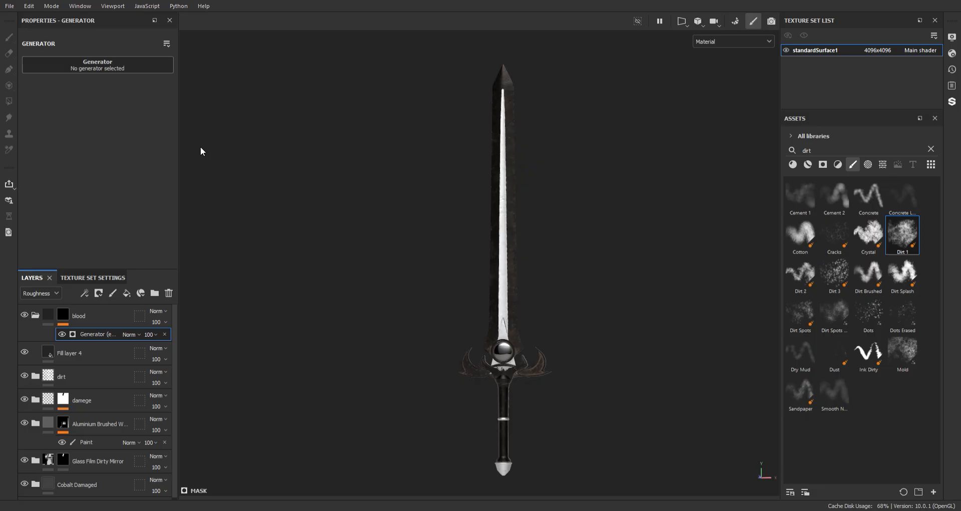
# Examine the blood spots along the blade from the guard upward under different angles and lighting
pyautogui.keyDown('alt'); pyautogui.moveTo(534, 214); pyautogui.dragTo(515, 99, button='middle'); pyautogui.keyUp('alt')
pyautogui.keyDown('alt'); pyautogui.moveTo(575, 371); pyautogui.dragTo(536, 180, button='right'); pyautogui.keyUp('alt')
pyautogui.keyDown('alt'); pyautogui.moveTo(536, 180); pyautogui.dragTo(508, 308, button='middle'); pyautogui.keyUp('alt')
pyautogui.keyDown('alt'); pyautogui.moveTo(508, 308); pyautogui.dragTo(526, 412, button='right'); pyautogui.keyUp('alt')
pyautogui.keyDown('alt'); pyautogui.moveTo(526, 412); pyautogui.dragTo(549, 506, button='middle'); pyautogui.keyUp('alt')
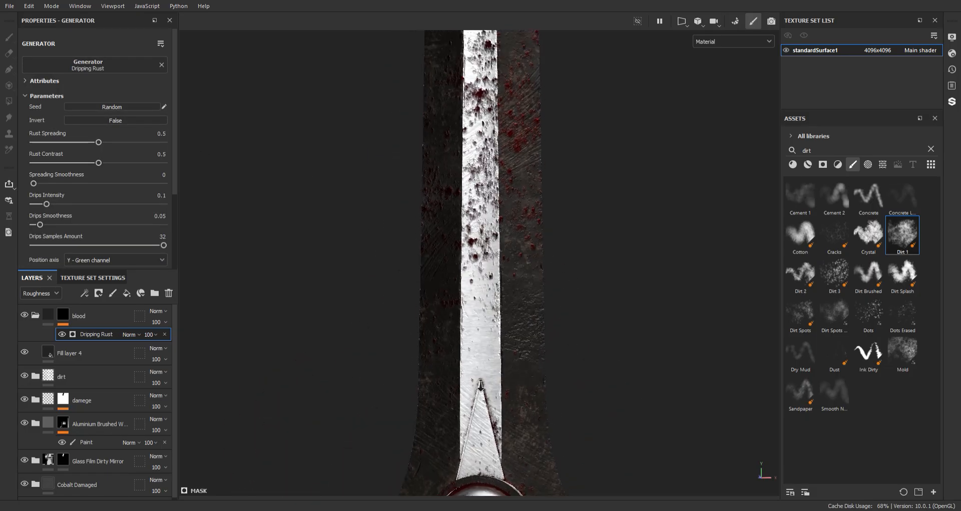
pyautogui.keyDown('alt'); pyautogui.moveTo(466, 318); pyautogui.dragTo(460, 237, button='middle'); pyautogui.keyUp('alt')
pyautogui.keyDown('alt'); pyautogui.moveTo(460, 236); pyautogui.dragTo(501, 178); pyautogui.keyUp('alt')
pyautogui.keyDown('alt'); pyautogui.moveTo(501, 178); pyautogui.dragTo(515, 287, button='middle'); pyautogui.keyUp('alt')
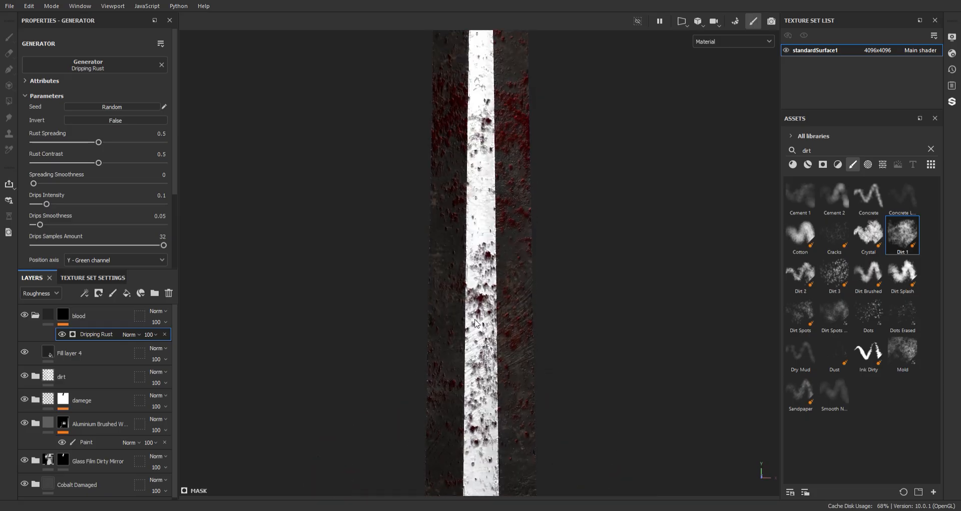
pyautogui.keyDown('alt'); pyautogui.moveTo(492, 311); pyautogui.dragTo(491, 243); pyautogui.keyUp('alt')
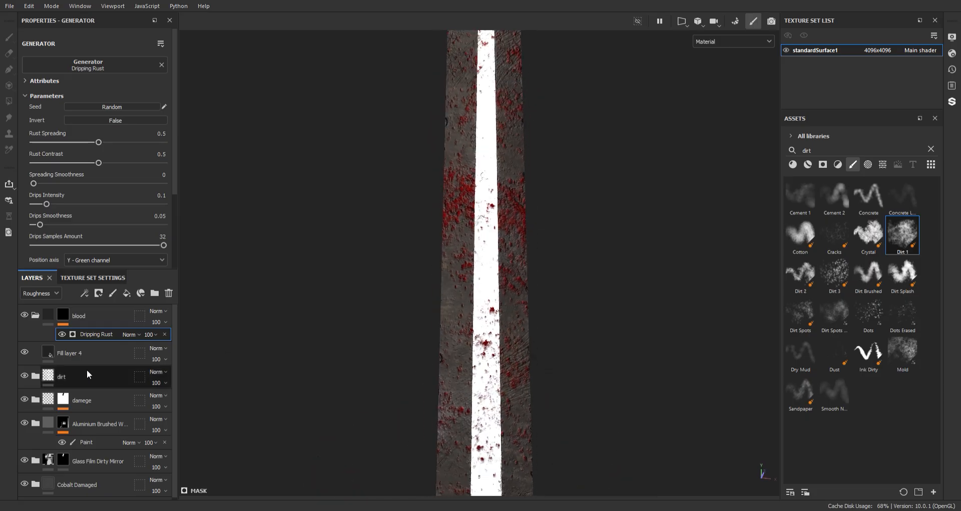
# Darken the base color of Fill layer 4 to a near-black red and set its height to 0.0083
pyautogui.click(70, 353)
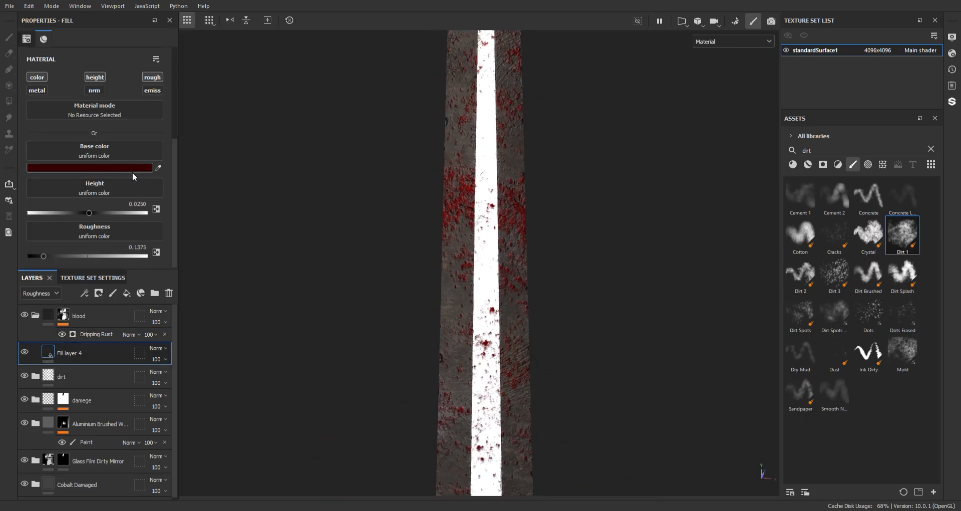
pyautogui.moveTo(235, 347); pyautogui.dragTo(237, 370)
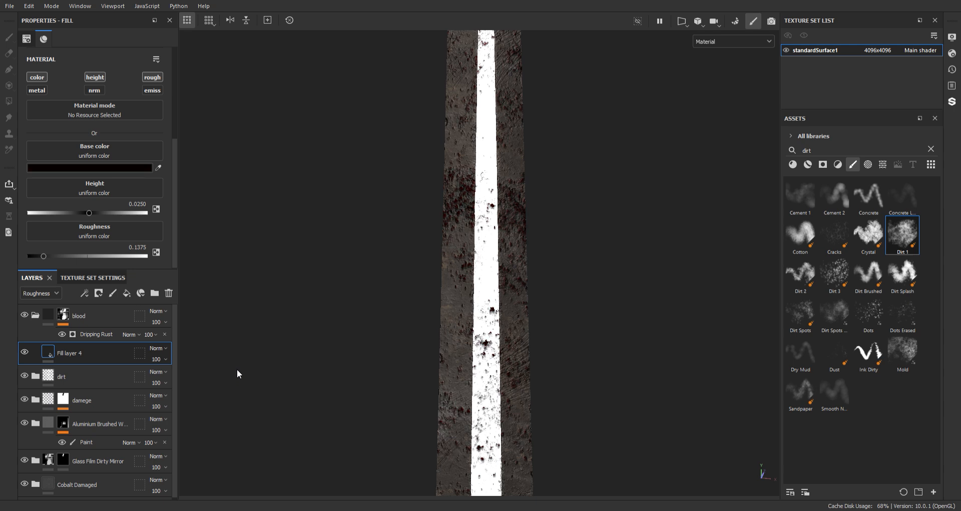
pyautogui.scroll(-1, 435, 268)
pyautogui.keyDown('alt'); pyautogui.moveTo(436, 269); pyautogui.dragTo(426, 125, button='middle'); pyautogui.keyUp('alt')
pyautogui.scroll(1, 271, 267)
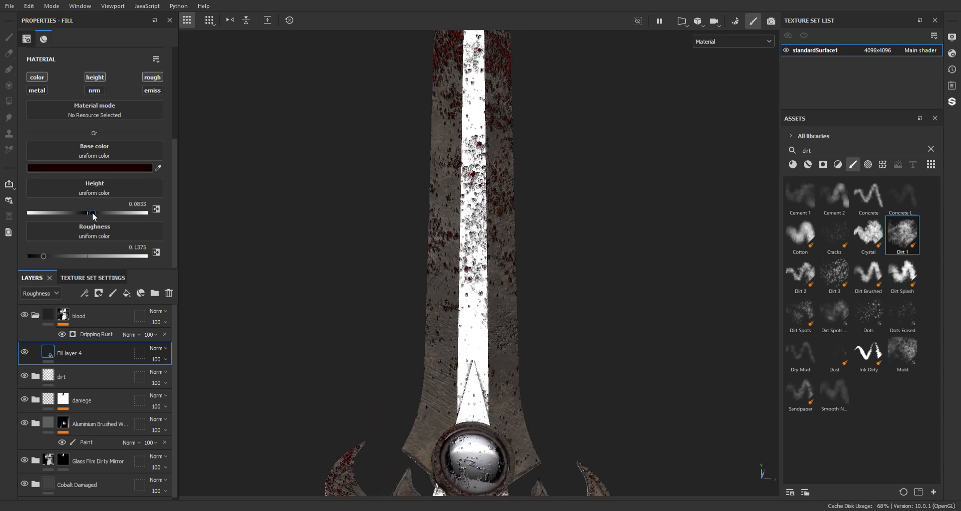
pyautogui.moveTo(90, 214); pyautogui.dragTo(88, 214)
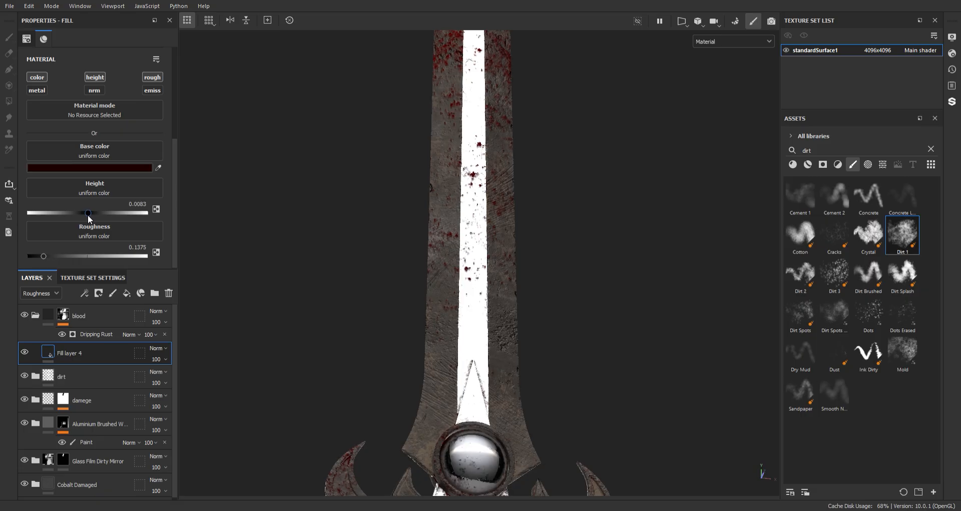
# Set the blood mask's Dripping Rust generator to rust spreading 0.74, rust contrast 0.46 and spreading smoothness 0.3
pyautogui.keyDown('alt'); pyautogui.moveTo(497, 226); pyautogui.dragTo(493, 369, button='middle'); pyautogui.keyUp('alt')
pyautogui.keyDown('alt'); pyautogui.moveTo(493, 368); pyautogui.dragTo(421, 122, button='right'); pyautogui.keyUp('alt')
pyautogui.keyDown('alt'); pyautogui.moveTo(421, 122); pyautogui.dragTo(374, 189); pyautogui.keyUp('alt')
pyautogui.keyDown('alt'); pyautogui.moveTo(374, 189); pyautogui.dragTo(475, 311, button='middle'); pyautogui.keyUp('alt')
pyautogui.click(97, 334)
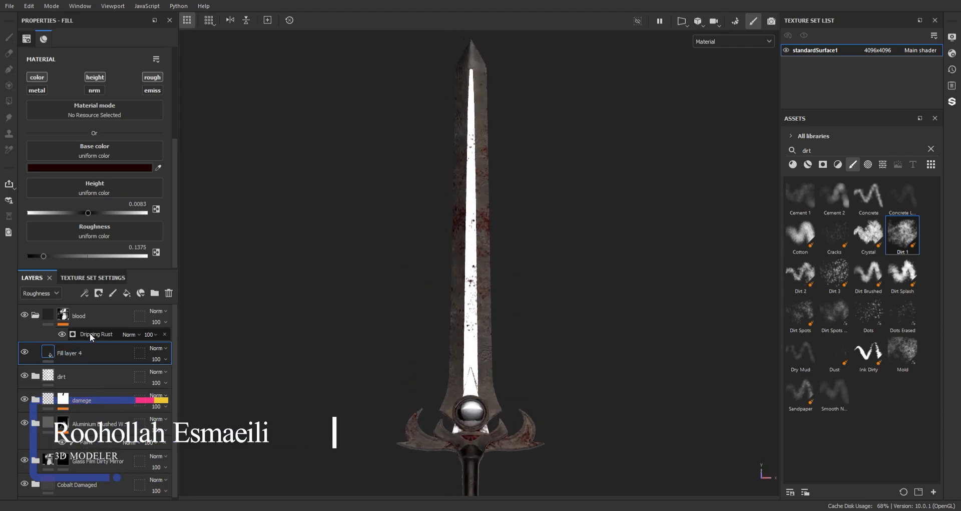
pyautogui.moveTo(98, 142); pyautogui.dragTo(146, 142)
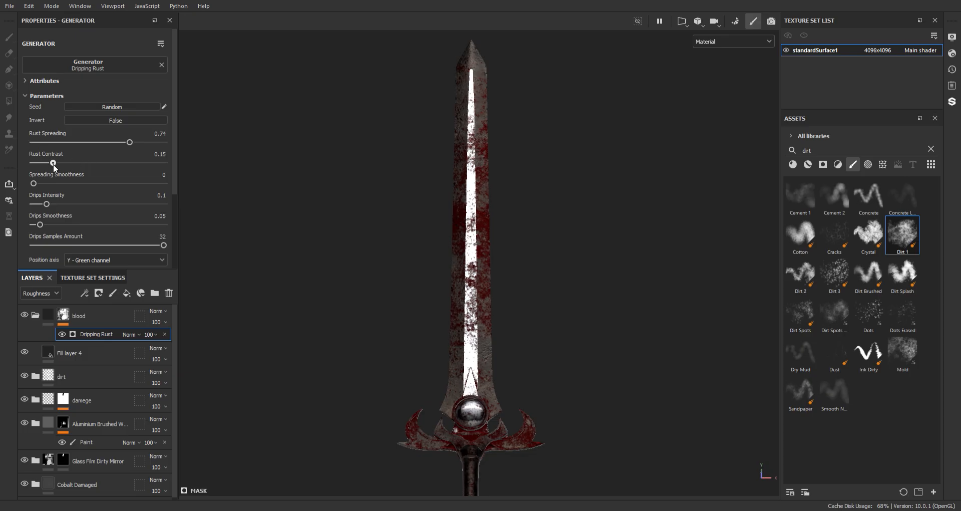
pyautogui.moveTo(53, 164); pyautogui.dragTo(76, 183)
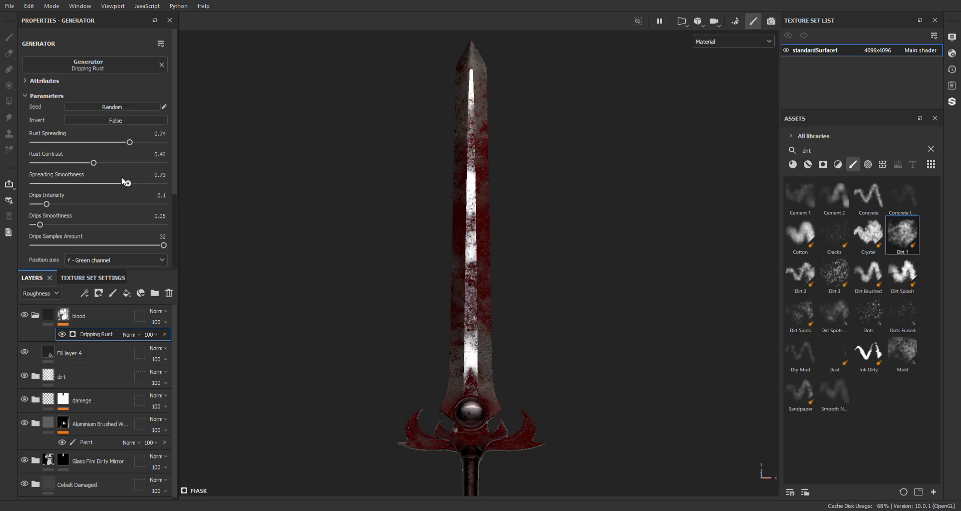
pyautogui.moveTo(103, 183); pyautogui.dragTo(74, 193)
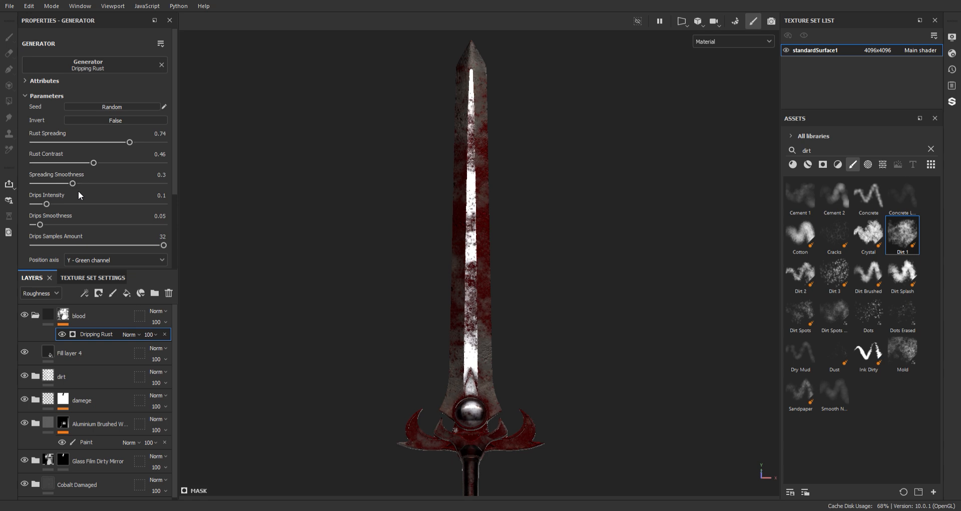
# Set the Dripping Rust generator's drips samples amount to 32 and its rust spreading to 0.87
pyautogui.moveTo(475, 327); pyautogui.dragTo(440, 212, button='middle')
pyautogui.moveTo(439, 212)
pyautogui.keyDown('alt'); pyautogui.mouseDown()
pyautogui.moveTo(660, 219)
pyautogui.moveTo(452, 225)
pyautogui.mouseUp(); pyautogui.keyUp('alt')
pyautogui.keyDown('alt'); pyautogui.moveTo(452, 186); pyautogui.dragTo(506, 363, button='middle'); pyautogui.keyUp('alt')
pyautogui.keyDown('alt'); pyautogui.moveTo(505, 363); pyautogui.dragTo(530, 369, button='right'); pyautogui.keyUp('alt')
pyautogui.keyDown('alt'); pyautogui.moveTo(530, 369); pyautogui.dragTo(493, 208, button='middle'); pyautogui.keyUp('alt')
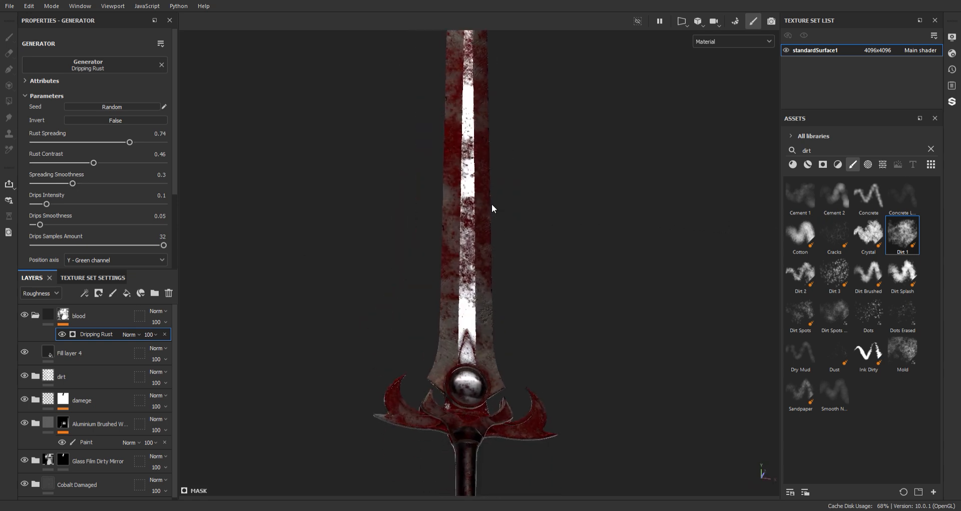
pyautogui.keyDown('alt'); pyautogui.moveTo(494, 208); pyautogui.dragTo(401, 279); pyautogui.keyUp('alt')
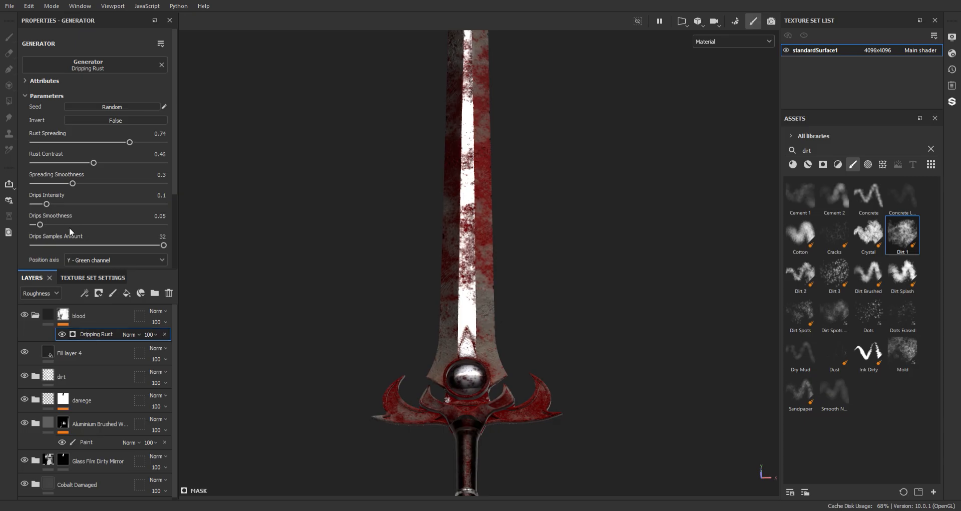
pyautogui.moveTo(91, 243); pyautogui.dragTo(166, 246)
pyautogui.moveTo(132, 146)
pyautogui.mouseDown()
pyautogui.moveTo(148, 143)
pyautogui.moveTo(100, 144)
pyautogui.moveTo(146, 142)
pyautogui.mouseUp()
# Add a fill effect above the Dripping Rust generator in the blood folder's mask
pyautogui.scroll(-3, 437, 137)
pyautogui.keyDown('alt'); pyautogui.moveTo(438, 137); pyautogui.dragTo(463, 200, button='middle'); pyautogui.keyUp('alt')
pyautogui.scroll(6, 500, 178)
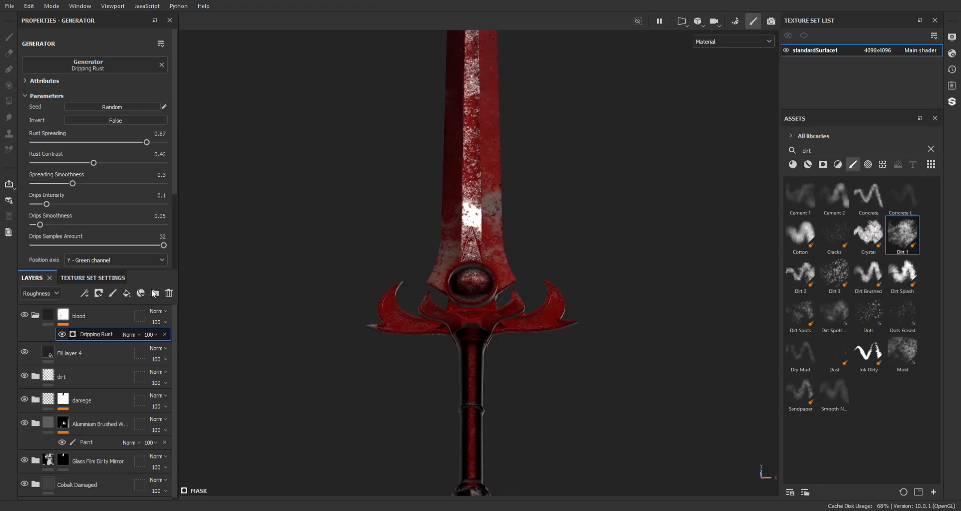
pyautogui.click(143, 272)
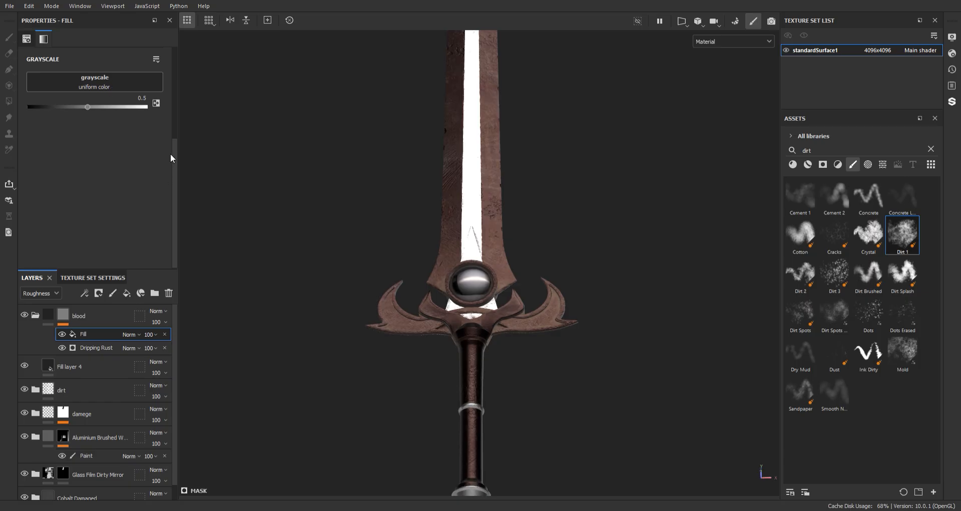
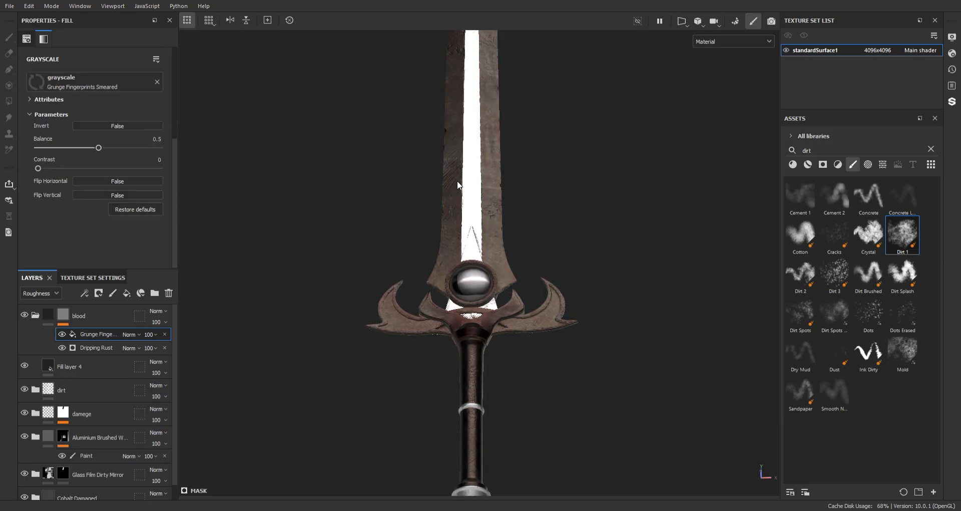
# Set the balance of the Grunge Fingerprints Smeared fill in the blood mask to 0.81
pyautogui.scroll(3, 464, 197)
pyautogui.moveTo(99, 148); pyautogui.dragTo(136, 149)
pyautogui.keyDown('alt'); pyautogui.moveTo(455, 135); pyautogui.dragTo(433, 290, button='middle'); pyautogui.keyUp('alt')
pyautogui.scroll(-3, 365, 100)
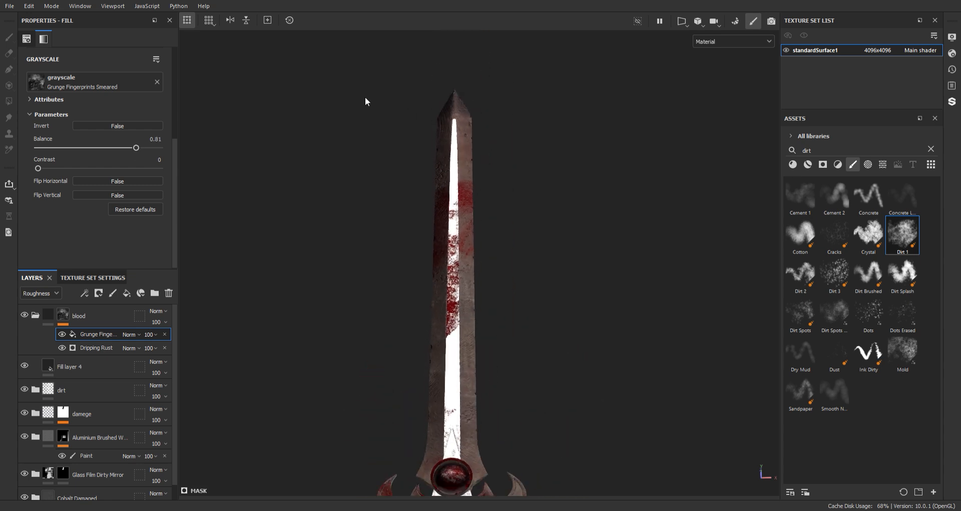
pyautogui.keyDown('alt'); pyautogui.moveTo(365, 101); pyautogui.dragTo(383, 155); pyautogui.keyUp('alt')
pyautogui.keyDown('alt'); pyautogui.moveTo(419, 254); pyautogui.dragTo(420, 185, button='middle'); pyautogui.keyUp('alt')
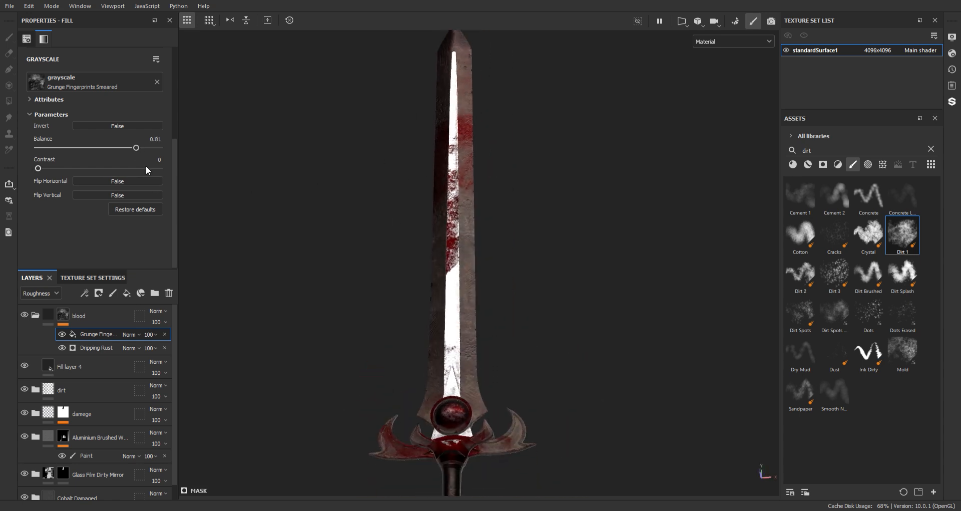
# Switch the grunge fill to tri-planar projection and set its tiling to 0.78
pyautogui.scroll(5, 58, 187)
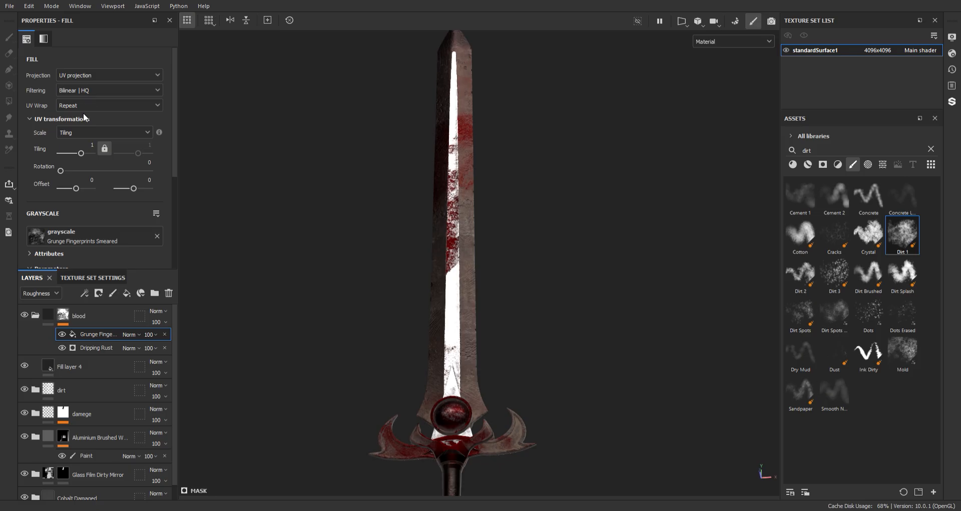
pyautogui.click(86, 109)
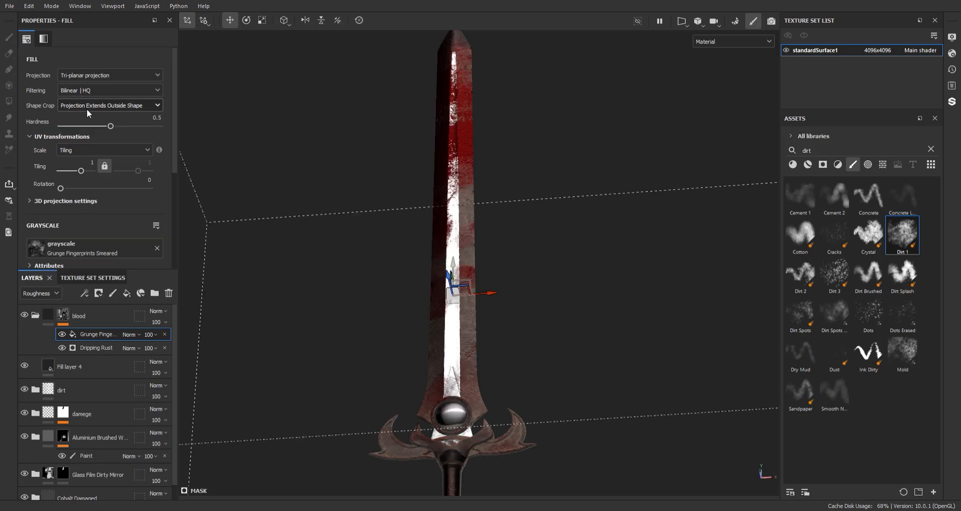
pyautogui.moveTo(80, 170); pyautogui.dragTo(81, 171)
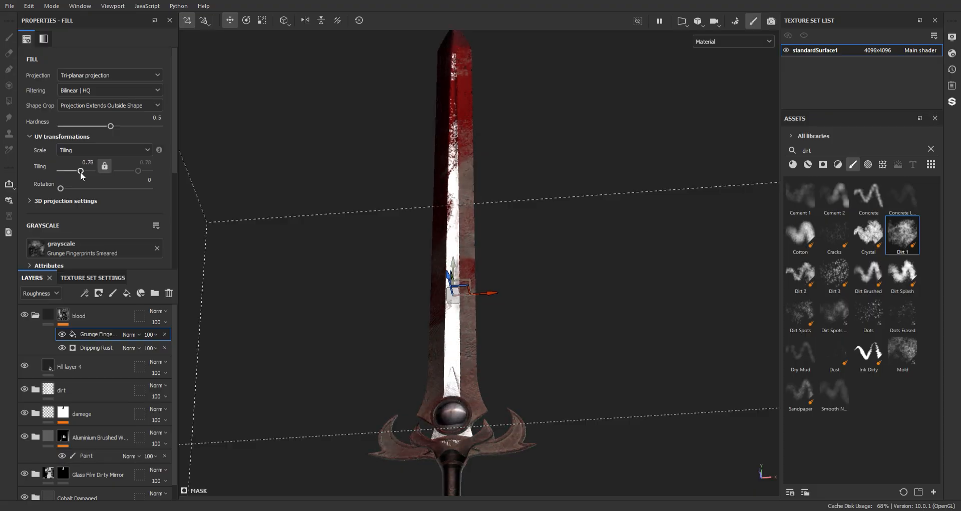
# Change the blending mode of the grunge fill in the blood mask to Multiply
pyautogui.scroll(-2, 461, 177)
pyautogui.moveTo(461, 178)
pyautogui.keyDown('alt'); pyautogui.mouseDown()
pyautogui.moveTo(542, 229)
pyautogui.moveTo(506, 223)
pyautogui.moveTo(457, 186)
pyautogui.mouseUp(); pyautogui.keyUp('alt')
pyautogui.keyDown('shift'); pyautogui.moveTo(457, 186); pyautogui.dragTo(554, 191, button='right'); pyautogui.keyUp('shift')
pyautogui.keyDown('alt'); pyautogui.moveTo(554, 190); pyautogui.dragTo(554, 195); pyautogui.keyUp('alt')
pyautogui.keyDown('alt'); pyautogui.moveTo(504, 226); pyautogui.dragTo(504, 209, button='middle'); pyautogui.keyUp('alt')
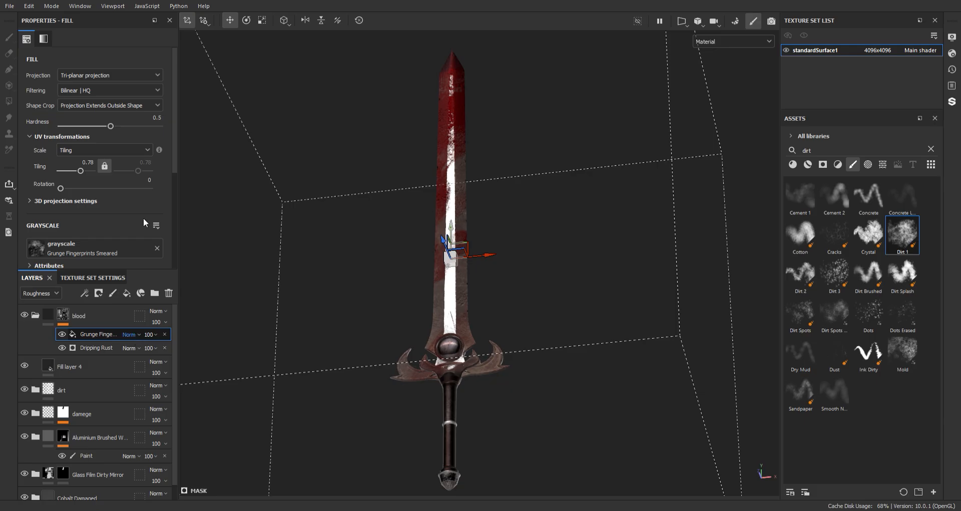
pyautogui.keyDown('alt'); pyautogui.moveTo(403, 139); pyautogui.dragTo(395, 158, button='middle'); pyautogui.keyUp('alt')
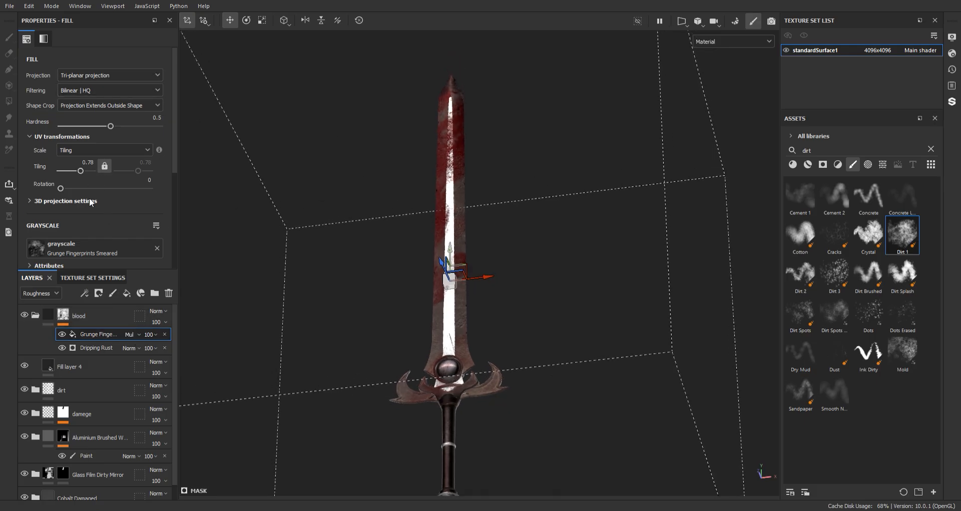
# Set the Dripping Rust generator's rust spreading to 0.92
pyautogui.scroll(-3, 93, 205)
pyautogui.click(99, 347)
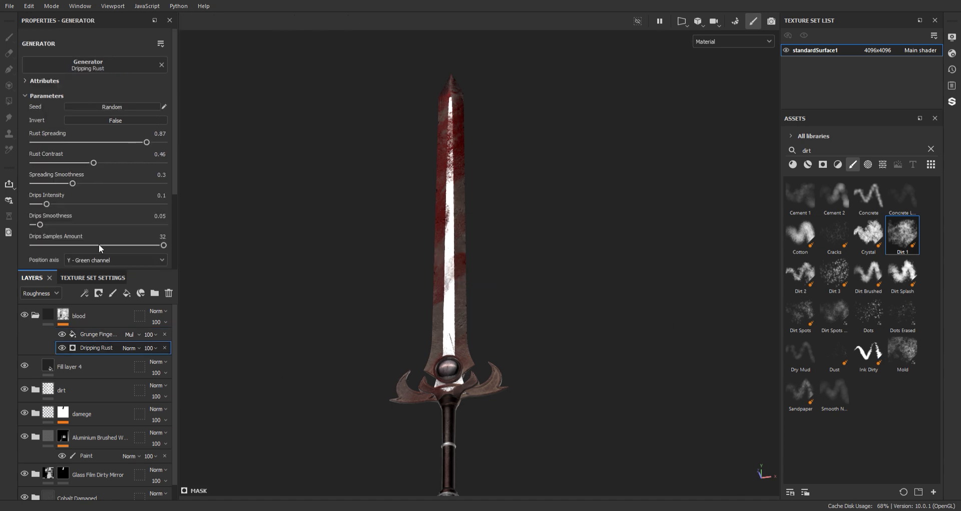
pyautogui.moveTo(146, 143); pyautogui.dragTo(154, 145)
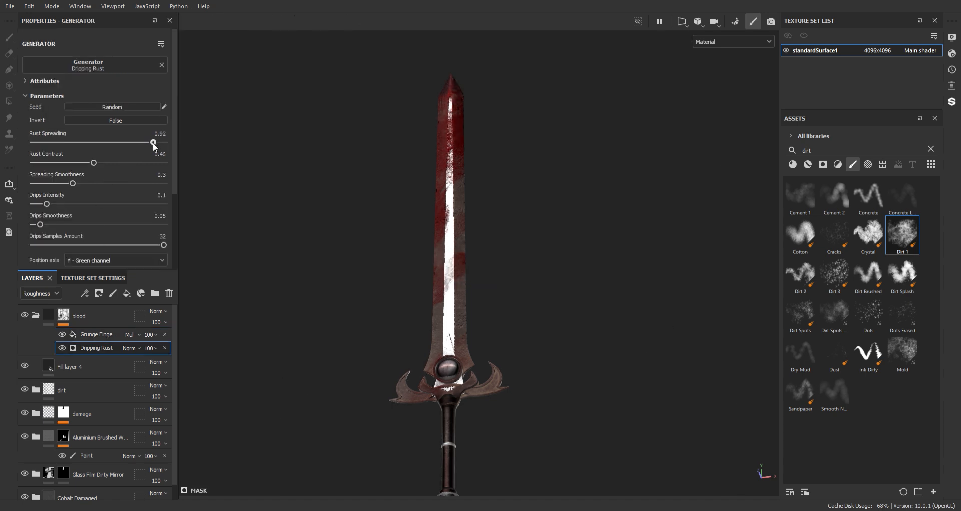
# Add a paint effect above the grunge fill in the blood mask and choose the "Fibers Inter..." brush
pyautogui.click(105, 336)
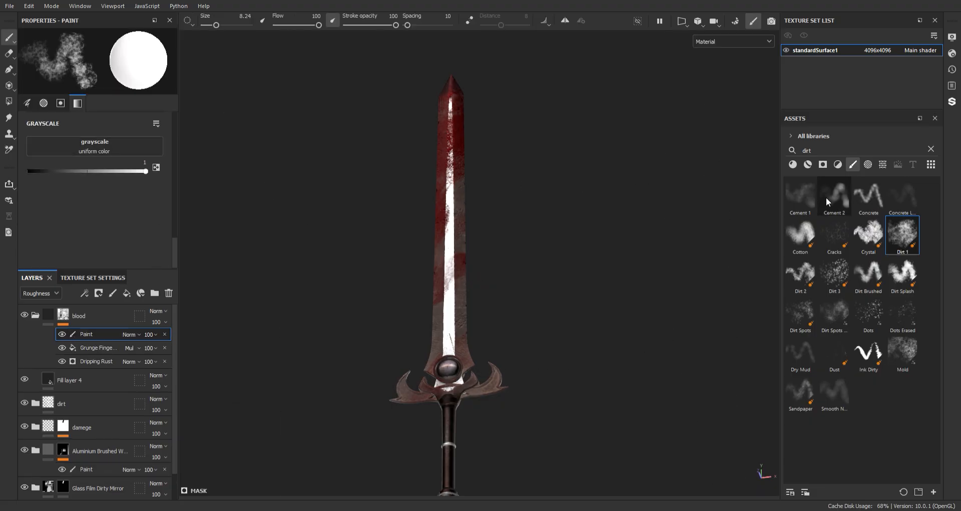
pyautogui.click(930, 149)
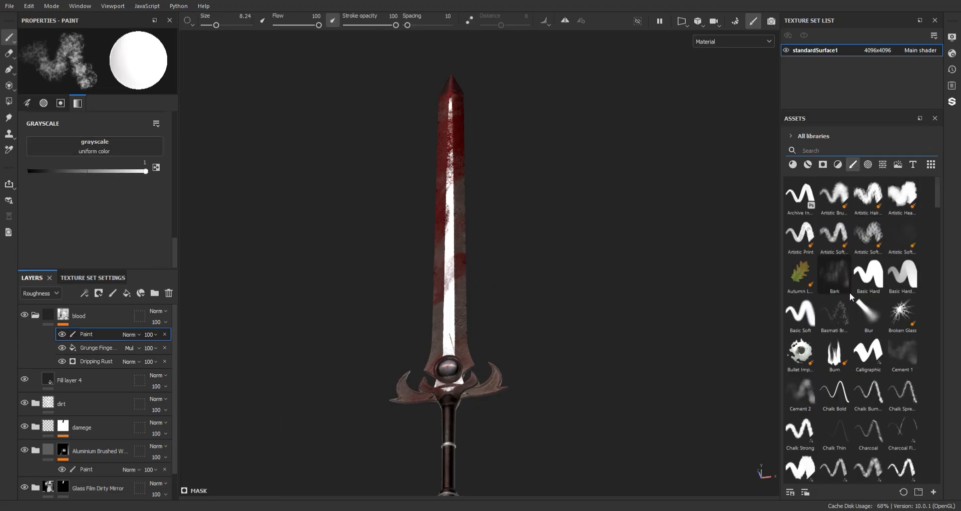
pyautogui.scroll(-5, 940, 209)
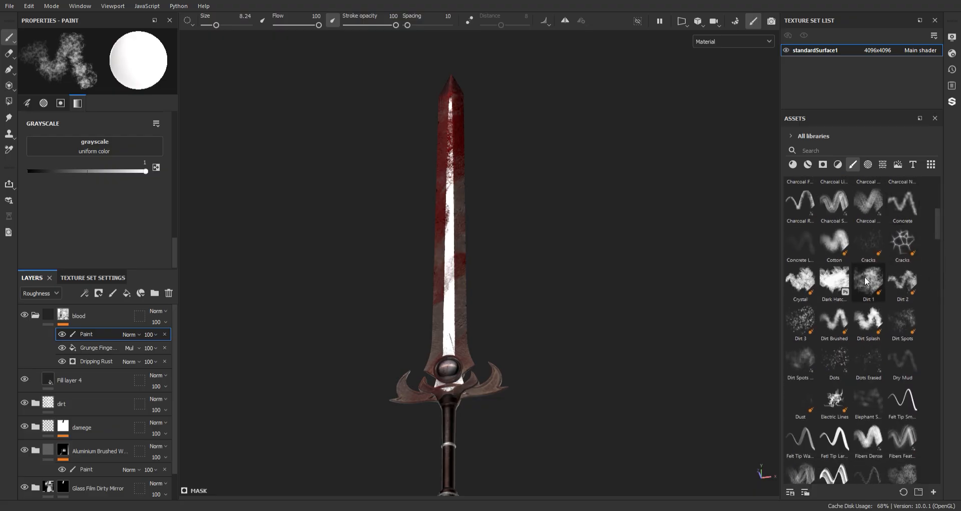
pyautogui.scroll(-2, 854, 310)
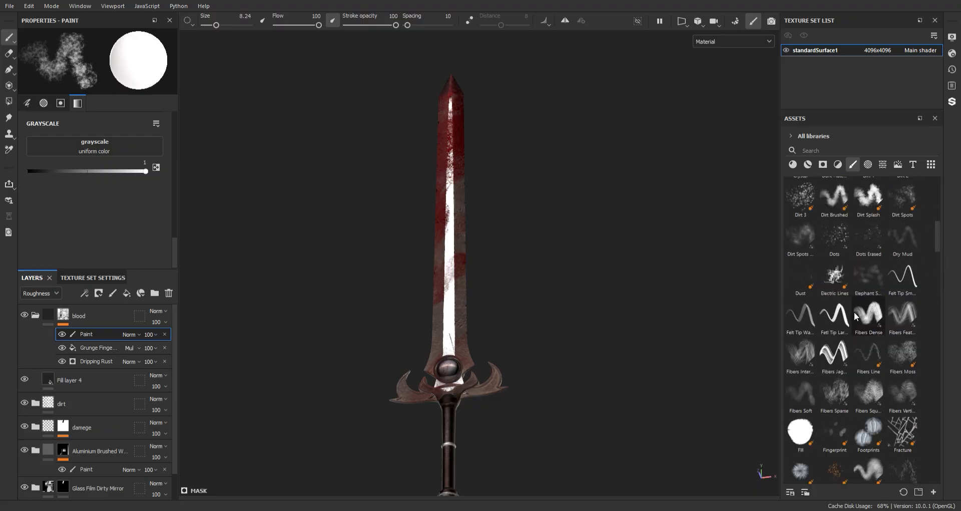
pyautogui.click(802, 354)
# Set the brush grayscale to 0 and paint fiber strokes to scratch away blood near the blade's tip
pyautogui.scroll(5, 481, 188)
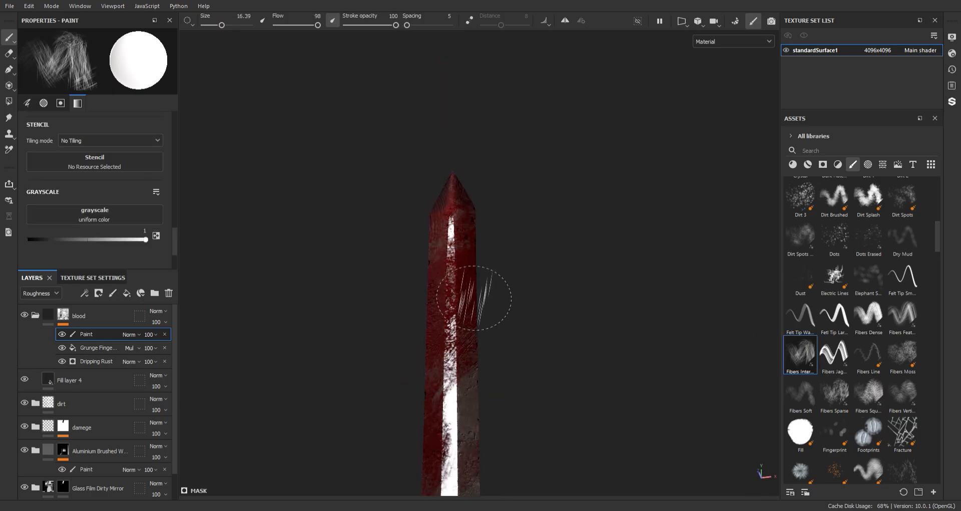
pyautogui.scroll(2, 473, 298)
pyautogui.click(30, 240)
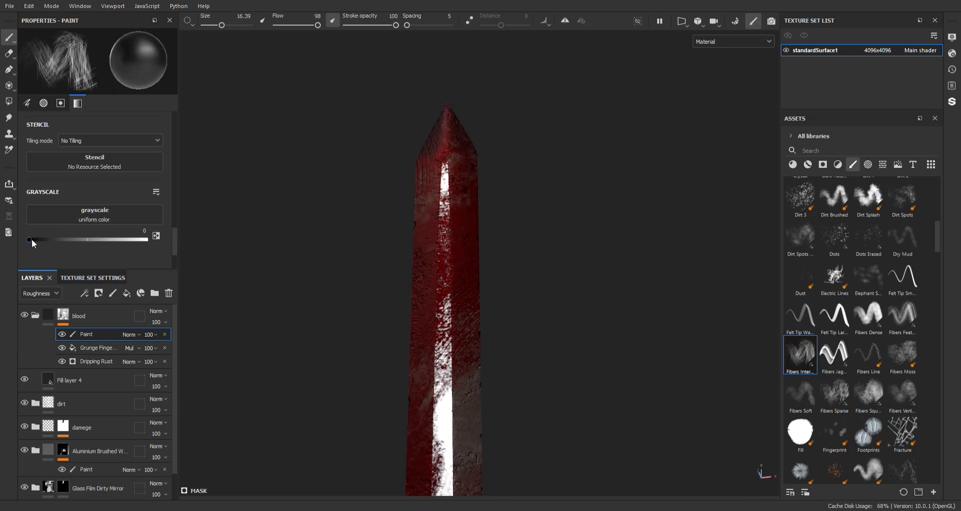
pyautogui.moveTo(458, 249)
pyautogui.mouseDown()
pyautogui.moveTo(450, 275)
pyautogui.moveTo(464, 152)
pyautogui.mouseUp()
pyautogui.hotkey('ctrl', 'z')
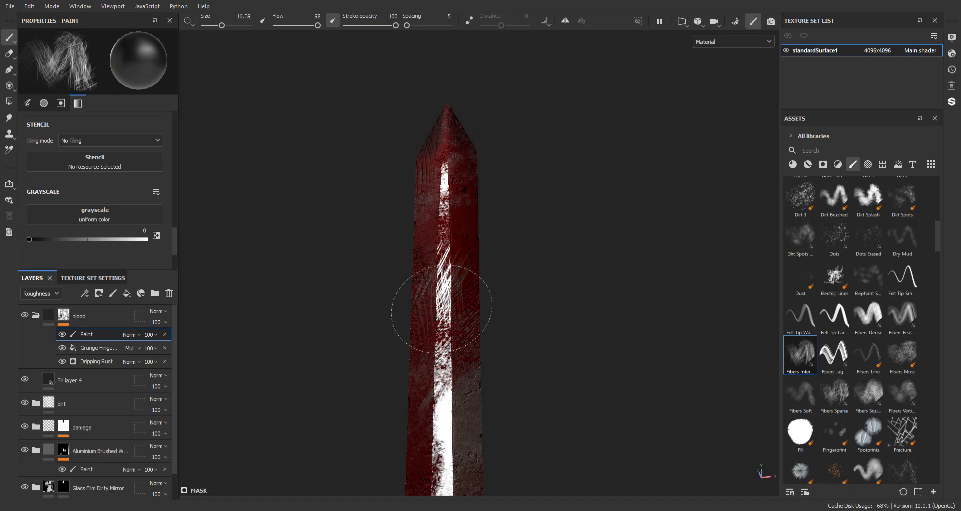
pyautogui.moveTo(442, 308)
pyautogui.mouseDown()
pyautogui.moveTo(429, 225)
pyautogui.moveTo(461, 161)
pyautogui.mouseUp()
pyautogui.moveTo(515, 301)
pyautogui.keyDown('alt'); pyautogui.mouseDown()
pyautogui.moveTo(598, 194)
pyautogui.moveTo(451, 245)
pyautogui.mouseUp(); pyautogui.keyUp('alt')
pyautogui.keyDown('alt'); pyautogui.moveTo(478, 333); pyautogui.dragTo(493, 243, button='middle'); pyautogui.keyUp('alt')
# Scratch away more blood with fiber strokes over the tip and along the front of the upper blade
pyautogui.scroll(-3, 492, 243)
pyautogui.moveTo(380, 75)
pyautogui.keyDown('alt'); pyautogui.mouseDown()
pyautogui.moveTo(381, 180)
pyautogui.moveTo(452, 178)
pyautogui.moveTo(454, 168)
pyautogui.mouseUp(); pyautogui.keyUp('alt')
pyautogui.scroll(3, 462, 150)
pyautogui.moveTo(473, 165)
pyautogui.keyDown('alt'); pyautogui.mouseDown(button='middle')
pyautogui.moveTo(513, 405)
pyautogui.moveTo(514, 396)
pyautogui.mouseUp(button='middle'); pyautogui.keyUp('alt')
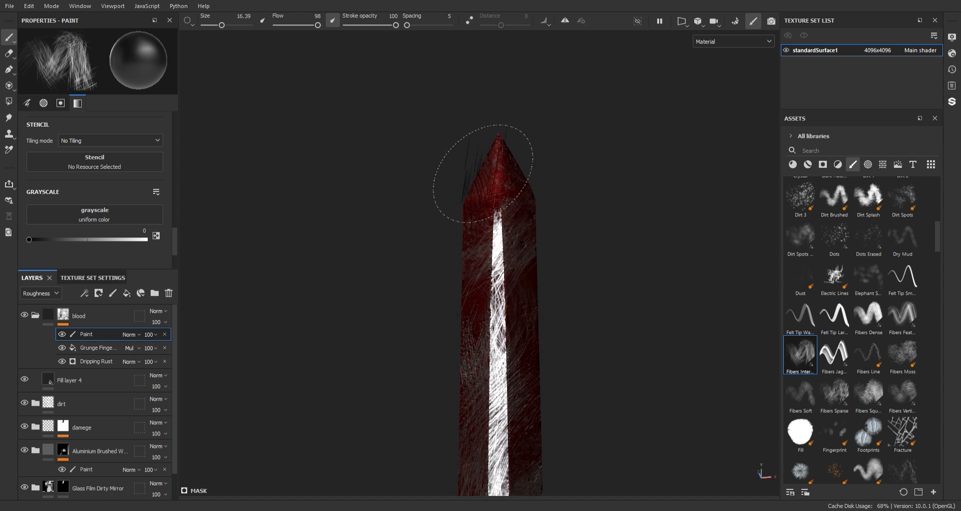
pyautogui.moveTo(484, 173); pyautogui.dragTo(530, 215)
pyautogui.scroll(-2, 600, 336)
pyautogui.moveTo(601, 338)
pyautogui.keyDown('alt'); pyautogui.mouseDown(button='middle')
pyautogui.moveTo(566, 332)
pyautogui.moveTo(519, 118)
pyautogui.mouseUp(button='middle'); pyautogui.keyUp('alt')
pyautogui.scroll(-4, 519, 118)
pyautogui.scroll(3, 510, 113)
pyautogui.moveTo(521, 315)
pyautogui.keyDown('alt'); pyautogui.mouseDown()
pyautogui.moveTo(538, 375)
pyautogui.moveTo(477, 263)
pyautogui.mouseUp(); pyautogui.keyUp('alt')
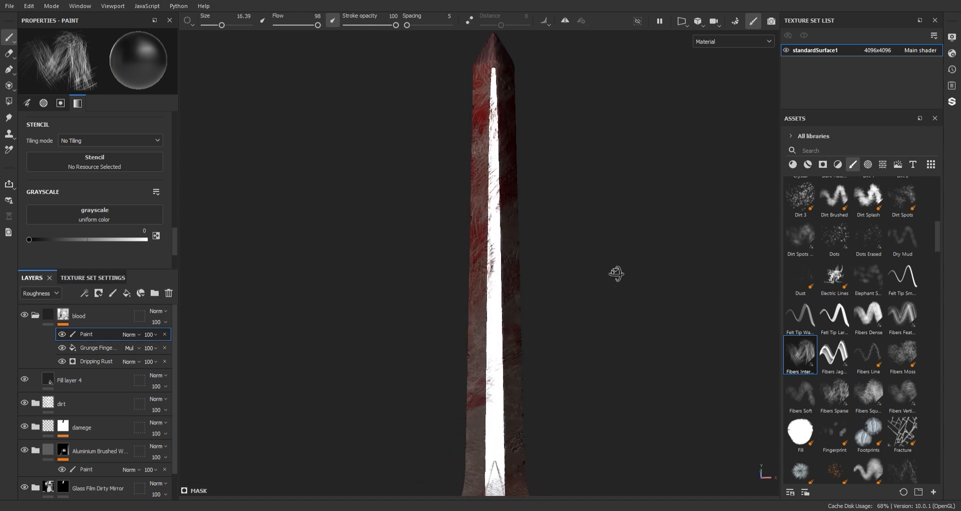
# Turn to the sword's reverse side and paint out blood around the tip and upper blade
pyautogui.keyDown('alt'); pyautogui.moveTo(616, 274); pyautogui.dragTo(165, 249); pyautogui.keyUp('alt')
pyautogui.keyDown('shift'); pyautogui.moveTo(484, 256); pyautogui.dragTo(537, 256, button='right'); pyautogui.keyUp('shift')
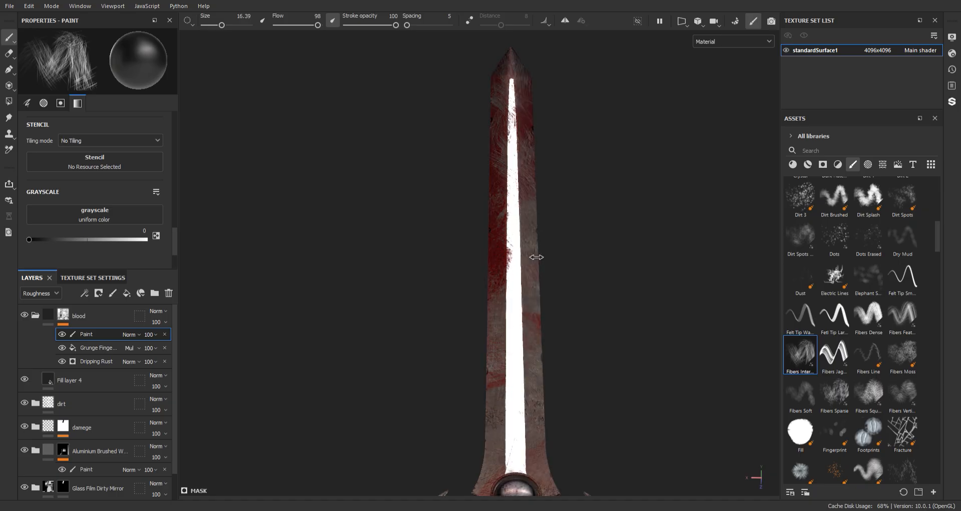
pyautogui.keyDown('alt'); pyautogui.moveTo(537, 257); pyautogui.dragTo(524, 186, button='middle'); pyautogui.keyUp('alt')
pyautogui.keyDown('alt'); pyautogui.moveTo(531, 150); pyautogui.dragTo(509, 287, button='middle'); pyautogui.keyUp('alt')
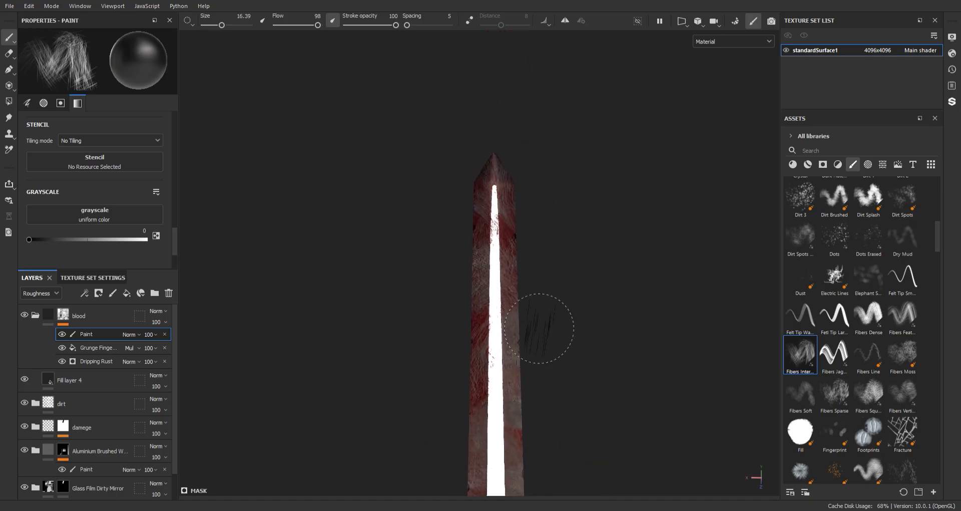
pyautogui.keyDown('alt'); pyautogui.moveTo(539, 328); pyautogui.dragTo(590, 441, button='right'); pyautogui.keyUp('alt')
pyautogui.keyDown('alt'); pyautogui.moveTo(557, 183); pyautogui.dragTo(569, 303, button='middle'); pyautogui.keyUp('alt')
pyautogui.keyDown('alt'); pyautogui.moveTo(538, 246); pyautogui.dragTo(564, 318, button='right'); pyautogui.keyUp('alt')
pyautogui.moveTo(562, 221)
pyautogui.keyDown('alt'); pyautogui.mouseDown(button='middle')
pyautogui.moveTo(556, 160)
pyautogui.moveTo(563, 364)
pyautogui.mouseUp(button='middle'); pyautogui.keyUp('alt')
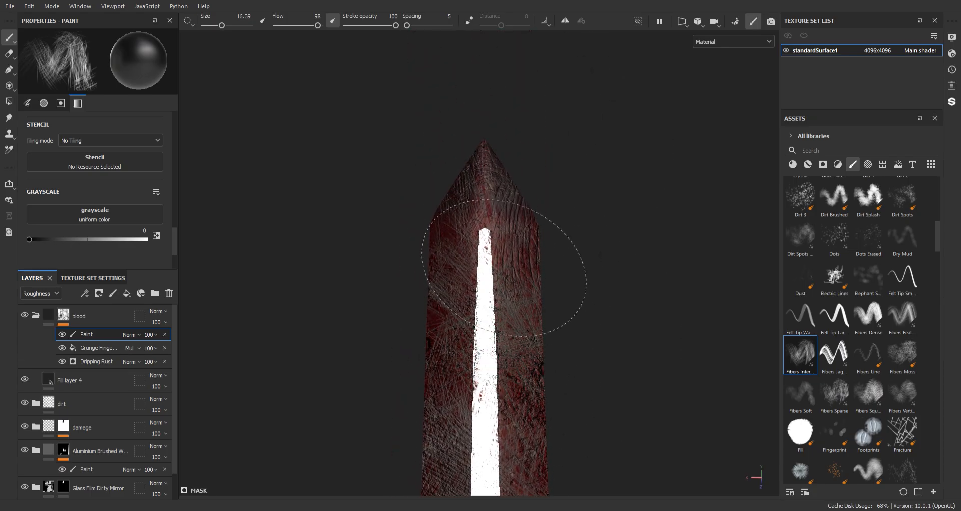
# Brush blood away along the reverse side of the blade, from the tip down to the guard
pyautogui.keyDown('alt'); pyautogui.moveTo(579, 306); pyautogui.dragTo(455, 58, button='right'); pyautogui.keyUp('alt')
pyautogui.keyDown('alt'); pyautogui.moveTo(595, 320); pyautogui.dragTo(566, 86, button='middle'); pyautogui.keyUp('alt')
pyautogui.keyDown('alt'); pyautogui.moveTo(558, 336); pyautogui.dragTo(547, 183, button='middle'); pyautogui.keyUp('alt')
pyautogui.keyDown('alt'); pyautogui.moveTo(566, 320); pyautogui.dragTo(576, 195, button='middle'); pyautogui.keyUp('alt')
pyautogui.keyDown('alt'); pyautogui.moveTo(594, 283); pyautogui.dragTo(556, 75, button='middle'); pyautogui.keyUp('alt')
pyautogui.keyDown('alt'); pyautogui.moveTo(555, 216); pyautogui.dragTo(512, 135, button='right'); pyautogui.keyUp('alt')
pyautogui.keyDown('alt'); pyautogui.moveTo(513, 135); pyautogui.dragTo(570, 88, button='middle'); pyautogui.keyUp('alt')
pyautogui.keyDown('alt'); pyautogui.moveTo(543, 186); pyautogui.dragTo(571, 260, button='right'); pyautogui.keyUp('alt')
pyautogui.keyDown('alt'); pyautogui.moveTo(561, 215); pyautogui.dragTo(592, 196); pyautogui.keyUp('alt')
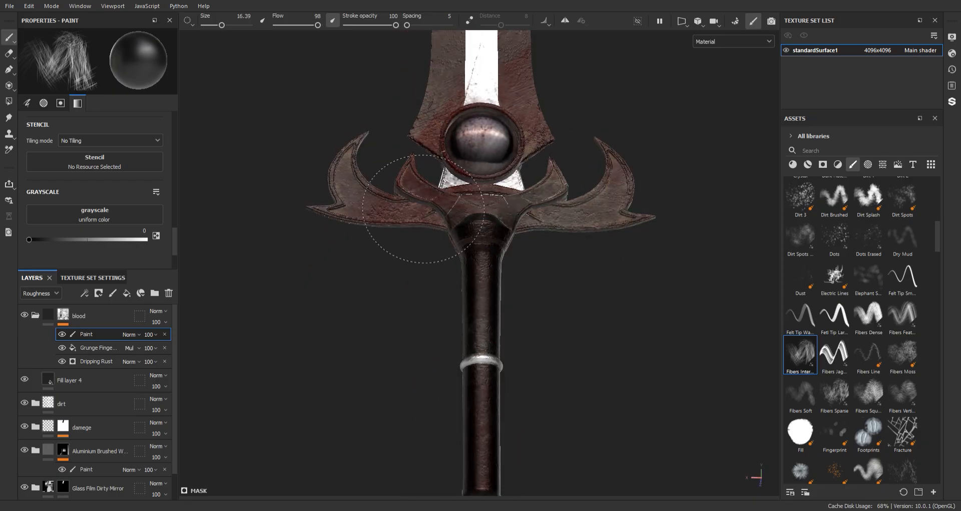
# Paint blood off the guard, the gem and the base of the blade on both sides of the sword
pyautogui.keyDown('alt'); pyautogui.moveTo(398, 224); pyautogui.dragTo(407, 280, button='middle'); pyautogui.keyUp('alt')
pyautogui.keyDown('alt'); pyautogui.moveTo(407, 280); pyautogui.dragTo(576, 281); pyautogui.keyUp('alt')
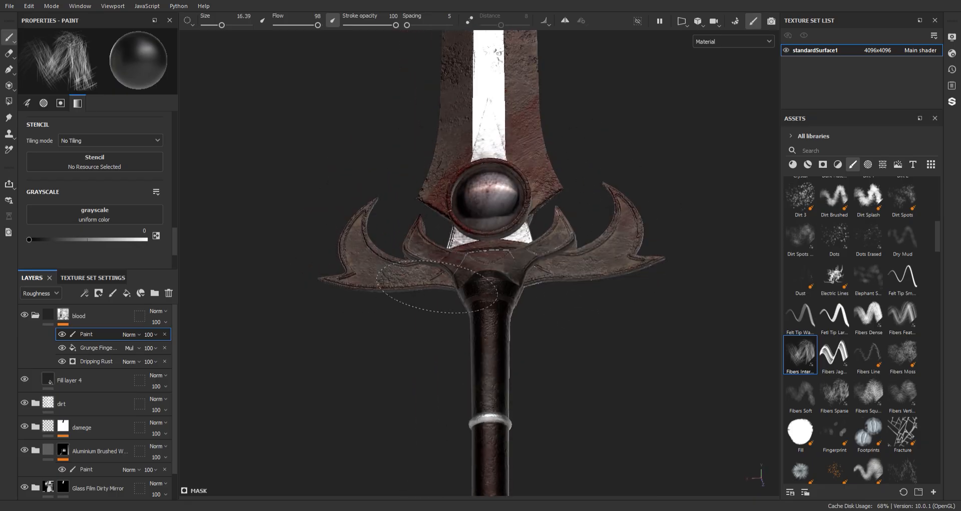
pyautogui.moveTo(501, 301)
pyautogui.keyDown('alt'); pyautogui.mouseDown()
pyautogui.moveTo(690, 322)
pyautogui.moveTo(554, 281)
pyautogui.moveTo(569, 260)
pyautogui.mouseUp(); pyautogui.keyUp('alt')
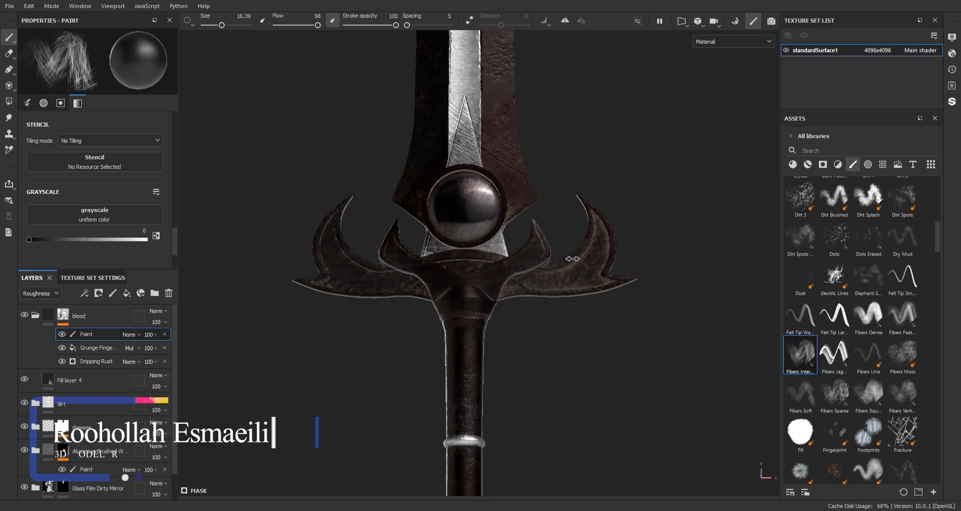
pyautogui.keyDown('alt'); pyautogui.moveTo(496, 139); pyautogui.dragTo(504, 229, button='middle'); pyautogui.keyUp('alt')
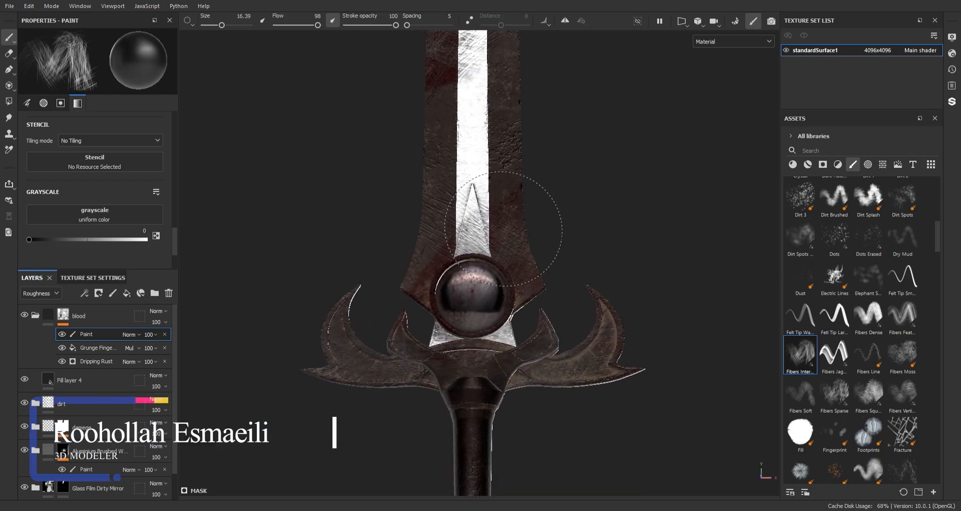
pyautogui.keyDown('alt'); pyautogui.moveTo(633, 238); pyautogui.dragTo(288, 228); pyautogui.keyUp('alt')
pyautogui.keyDown('alt'); pyautogui.moveTo(561, 243); pyautogui.dragTo(461, 237); pyautogui.keyUp('alt')
pyautogui.keyDown('shift'); pyautogui.moveTo(466, 241); pyautogui.dragTo(528, 273, button='right'); pyautogui.keyUp('shift')
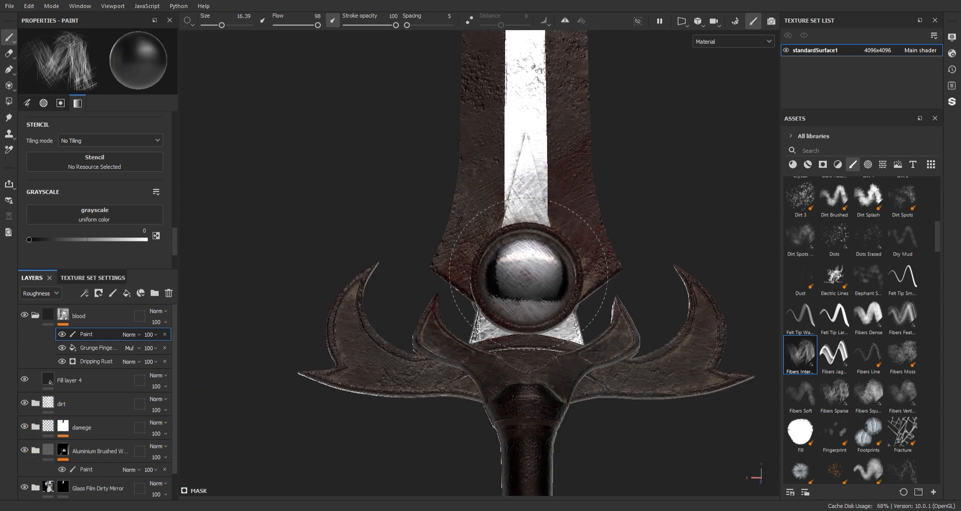
pyautogui.keyDown('alt'); pyautogui.moveTo(607, 223); pyautogui.dragTo(571, 226); pyautogui.keyUp('alt')
pyautogui.keyDown('alt'); pyautogui.moveTo(571, 225); pyautogui.dragTo(557, 282, button='middle'); pyautogui.keyUp('alt')
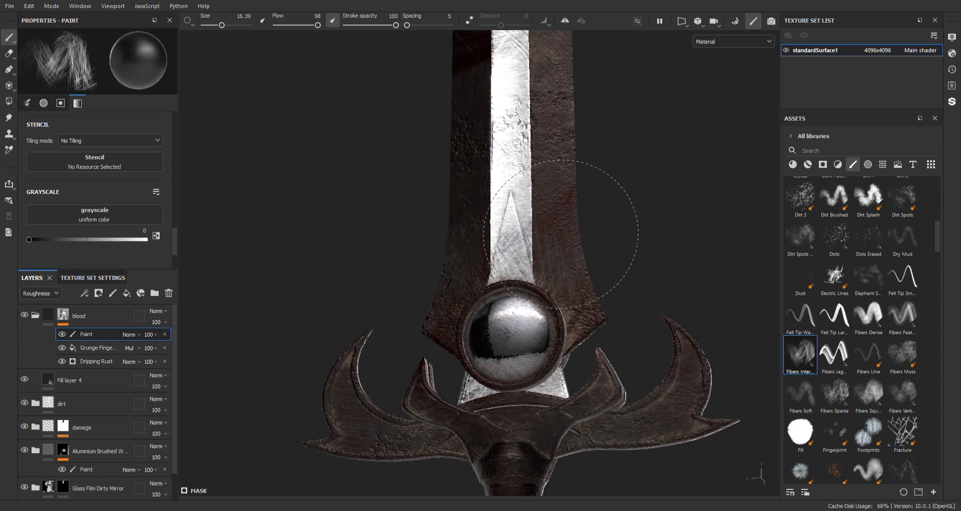
# Thin out the blood with fiber strokes along the lower and middle blade
pyautogui.keyDown('alt'); pyautogui.moveTo(560, 234); pyautogui.dragTo(601, 213); pyautogui.keyUp('alt')
pyautogui.keyDown('alt'); pyautogui.moveTo(507, 188); pyautogui.dragTo(505, 371, button='middle'); pyautogui.keyUp('alt')
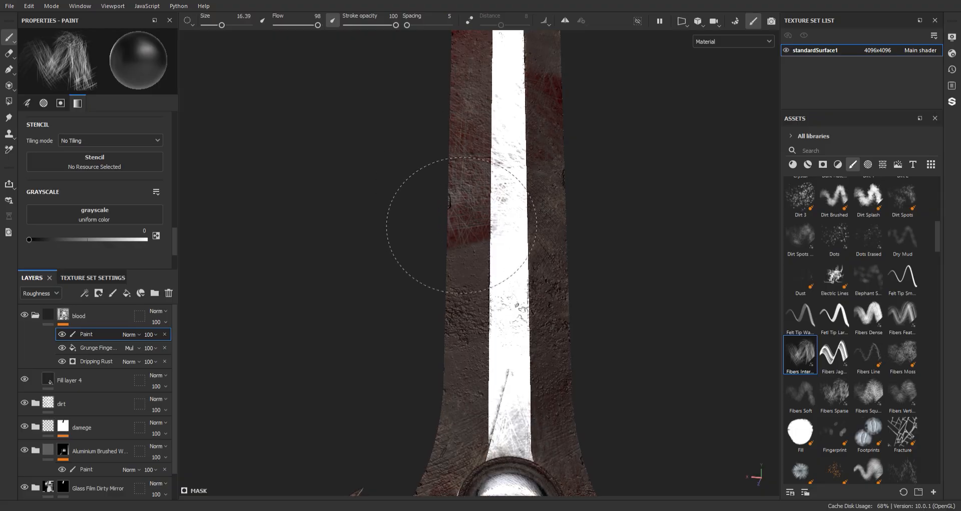
pyautogui.keyDown('alt'); pyautogui.moveTo(526, 280); pyautogui.dragTo(529, 426, button='middle'); pyautogui.keyUp('alt')
pyautogui.keyDown('alt'); pyautogui.moveTo(556, 253); pyautogui.dragTo(532, 382); pyautogui.keyUp('alt')
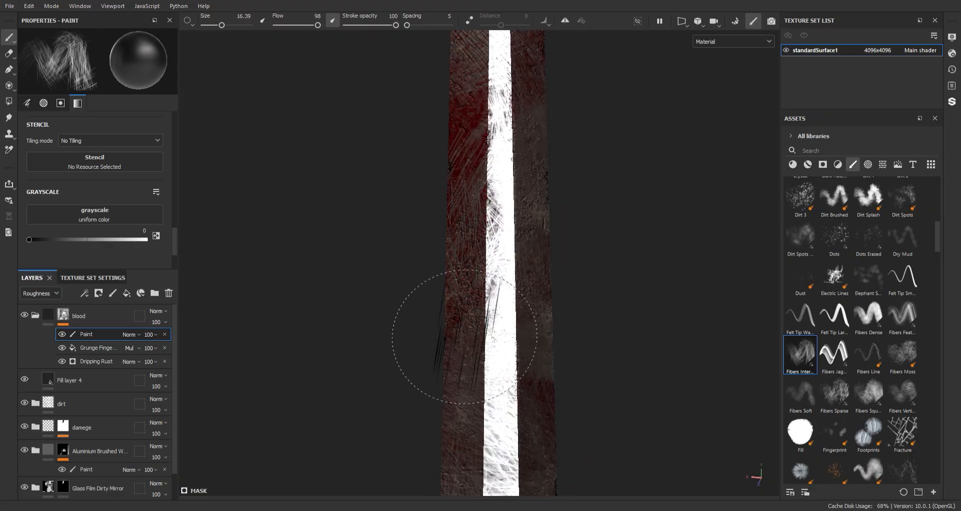
pyautogui.scroll(-5, 505, 337)
pyautogui.keyDown('alt'); pyautogui.moveTo(551, 255); pyautogui.dragTo(511, 120, button='middle'); pyautogui.keyUp('alt')
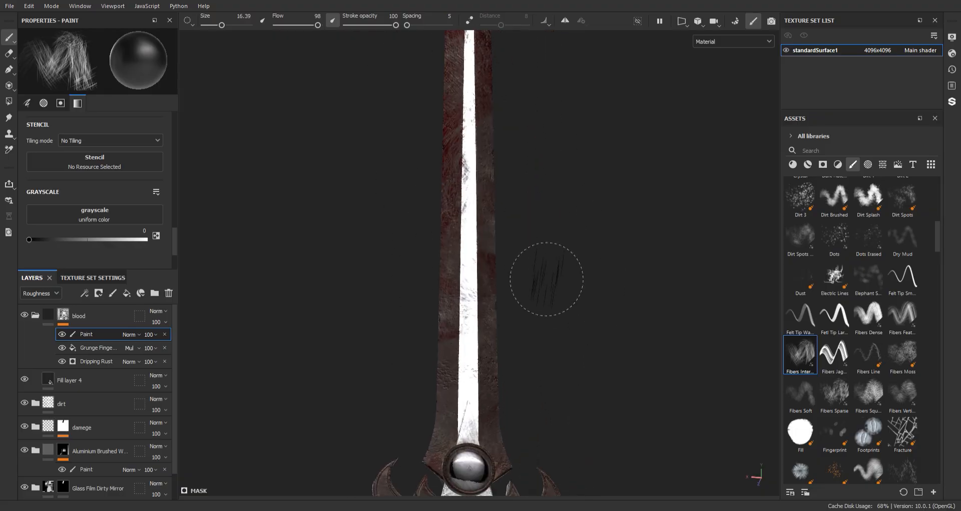
# Paint the blood off the pommel and the lower handle from all sides
pyautogui.scroll(-3, 547, 279)
pyautogui.keyDown('alt'); pyautogui.moveTo(497, 218); pyautogui.dragTo(502, 202, button='middle'); pyautogui.keyUp('alt')
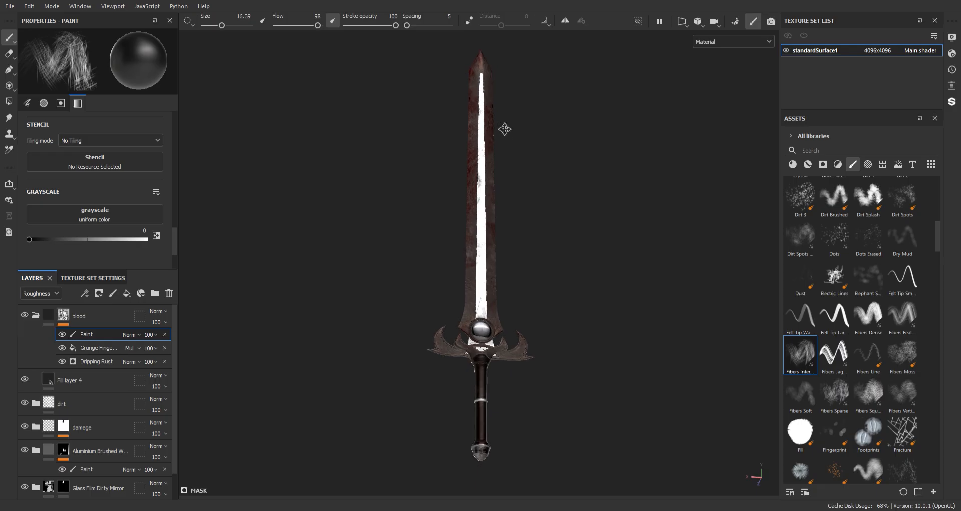
pyautogui.scroll(3, 519, 262)
pyautogui.keyDown('alt'); pyautogui.moveTo(519, 262); pyautogui.dragTo(515, 45, button='middle'); pyautogui.keyUp('alt')
pyautogui.keyDown('alt'); pyautogui.moveTo(464, 224); pyautogui.dragTo(516, 110, button='middle'); pyautogui.keyUp('alt')
pyautogui.scroll(3, 516, 111)
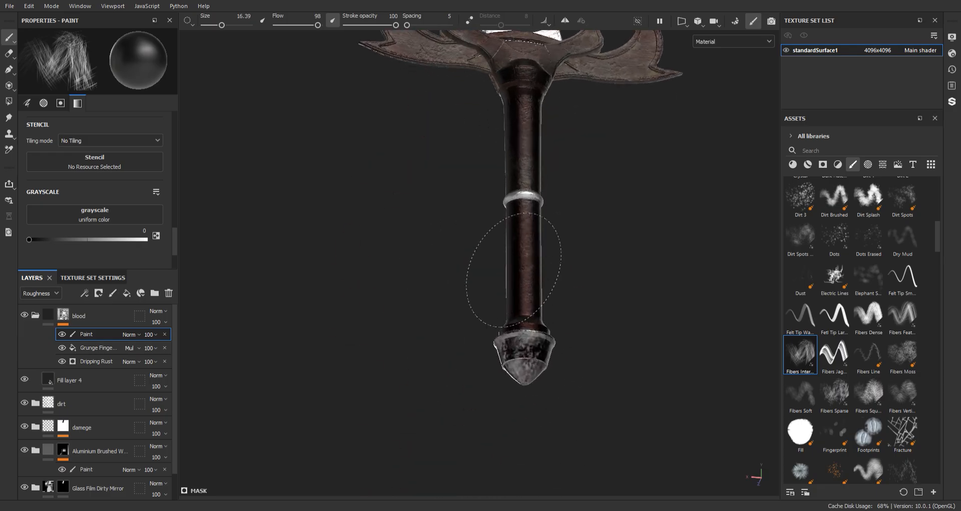
pyautogui.moveTo(534, 290)
pyautogui.keyDown('alt'); pyautogui.mouseDown()
pyautogui.moveTo(450, 269)
pyautogui.moveTo(440, 315)
pyautogui.mouseUp(); pyautogui.keyUp('alt')
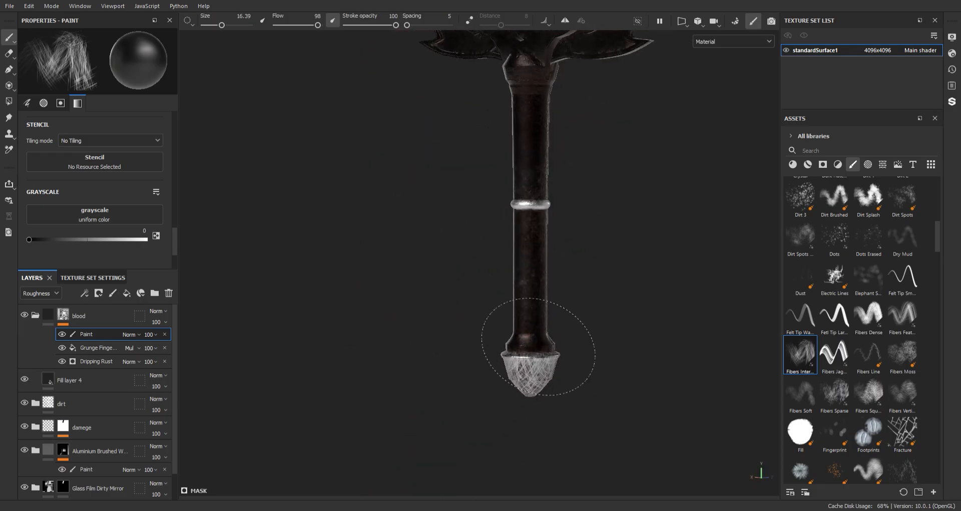
pyautogui.moveTo(538, 346)
pyautogui.keyDown('alt'); pyautogui.mouseDown()
pyautogui.moveTo(599, 305)
pyautogui.moveTo(526, 338)
pyautogui.mouseUp(); pyautogui.keyUp('alt')
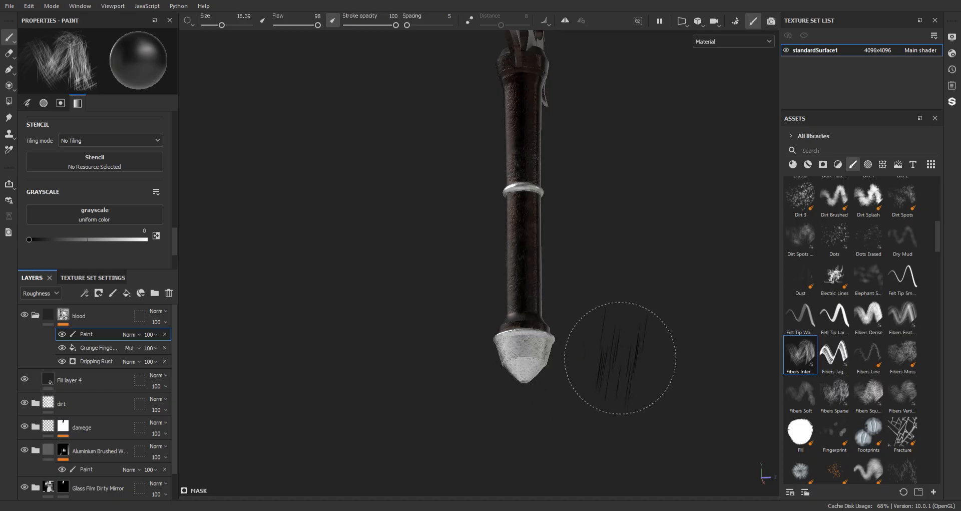
pyautogui.keyDown('alt'); pyautogui.moveTo(620, 356); pyautogui.dragTo(516, 320); pyautogui.keyUp('alt')
pyautogui.keyDown('alt'); pyautogui.moveTo(526, 272); pyautogui.dragTo(519, 325, button='middle'); pyautogui.keyUp('alt')
pyautogui.keyDown('alt'); pyautogui.moveTo(519, 324); pyautogui.dragTo(546, 293); pyautogui.keyUp('alt')
pyautogui.keyDown('shift'); pyautogui.moveTo(555, 287); pyautogui.dragTo(606, 285, button='right'); pyautogui.keyUp('shift')
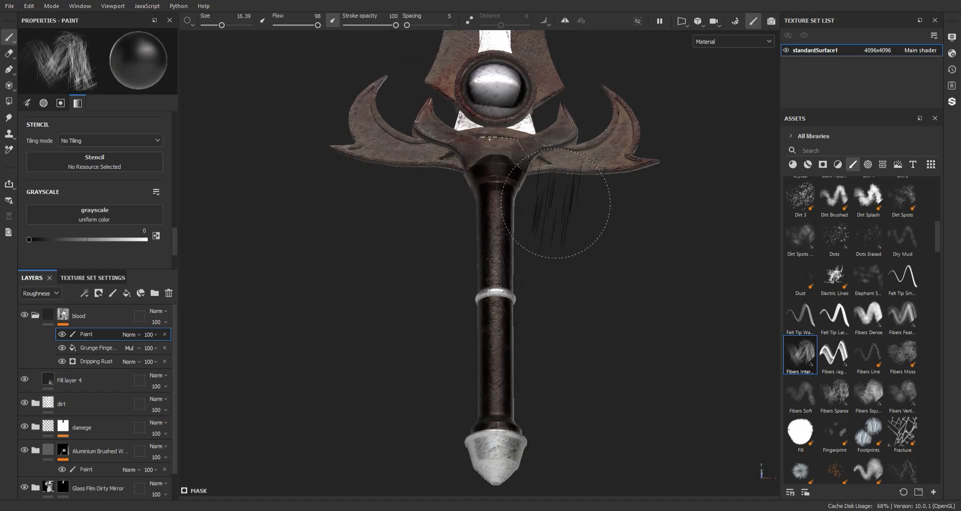
# Set the mask brush's grayscale value to 1 and paint blood back onto the blade's tip with the fiber brush
pyautogui.moveTo(556, 202)
pyautogui.keyDown('alt'); pyautogui.mouseDown(button='middle')
pyautogui.moveTo(550, 337)
pyautogui.moveTo(499, 276)
pyautogui.mouseUp(button='middle'); pyautogui.keyUp('alt')
pyautogui.keyDown('alt'); pyautogui.moveTo(542, 284); pyautogui.dragTo(420, 262); pyautogui.keyUp('alt')
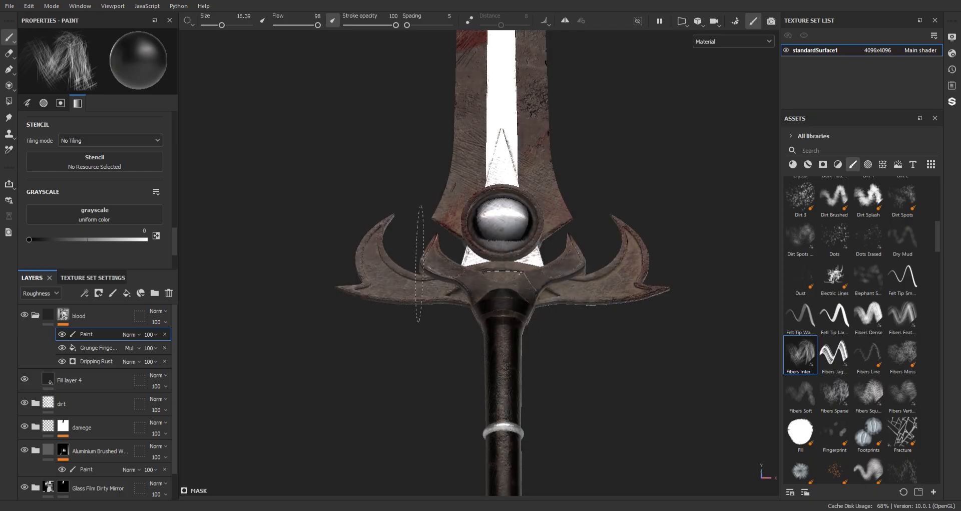
pyautogui.keyDown('alt'); pyautogui.moveTo(616, 201); pyautogui.dragTo(607, 274, button='middle'); pyautogui.keyUp('alt')
pyautogui.moveTo(83, 240); pyautogui.dragTo(239, 244)
pyautogui.keyDown('alt'); pyautogui.moveTo(593, 150); pyautogui.dragTo(574, 484, button='middle'); pyautogui.keyUp('alt')
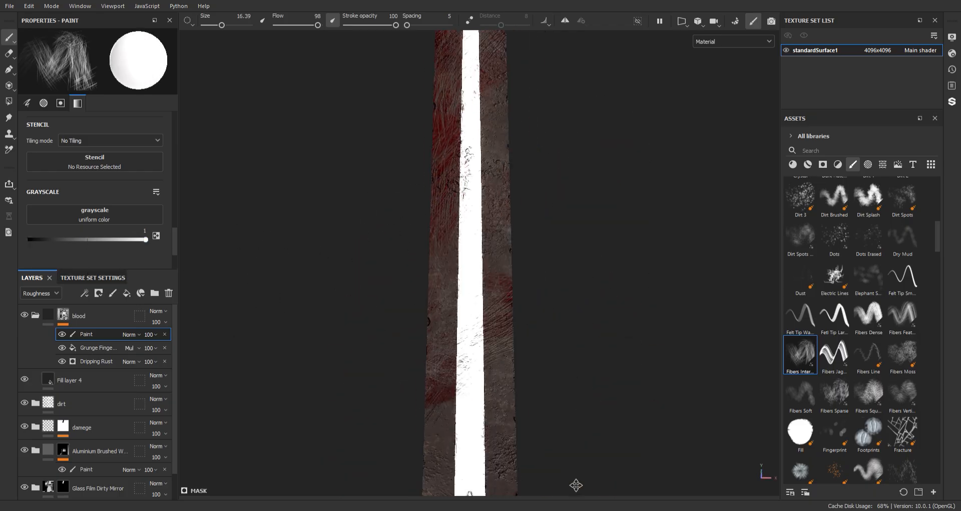
pyautogui.keyDown('alt'); pyautogui.moveTo(506, 215); pyautogui.dragTo(509, 481, button='middle'); pyautogui.keyUp('alt')
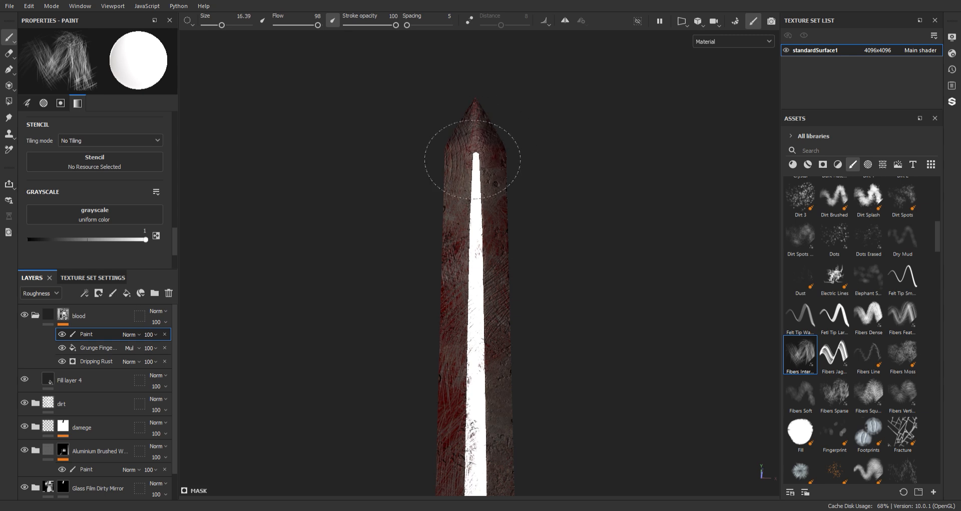
pyautogui.keyDown('alt'); pyautogui.moveTo(491, 116); pyautogui.dragTo(520, 144, button='middle'); pyautogui.keyUp('alt')
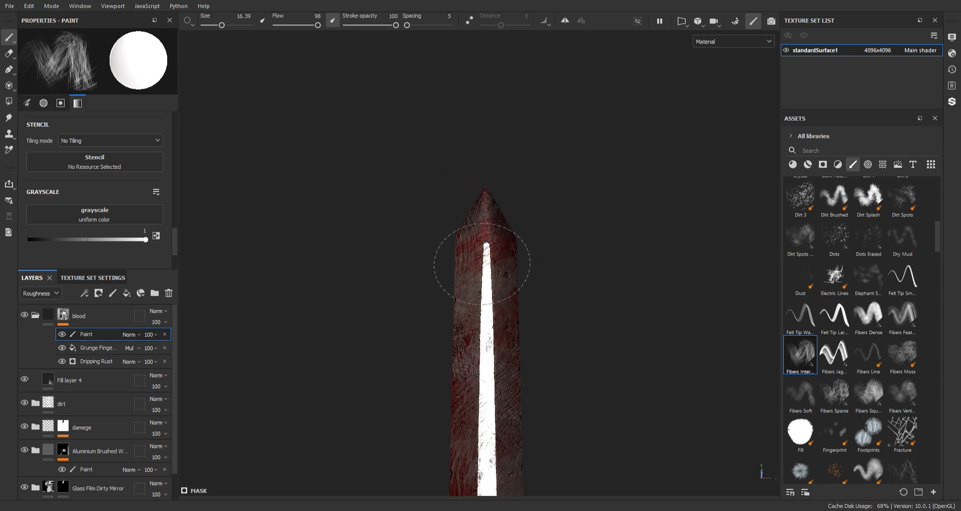
pyautogui.keyDown('alt'); pyautogui.moveTo(547, 279); pyautogui.dragTo(463, 114); pyautogui.keyUp('alt')
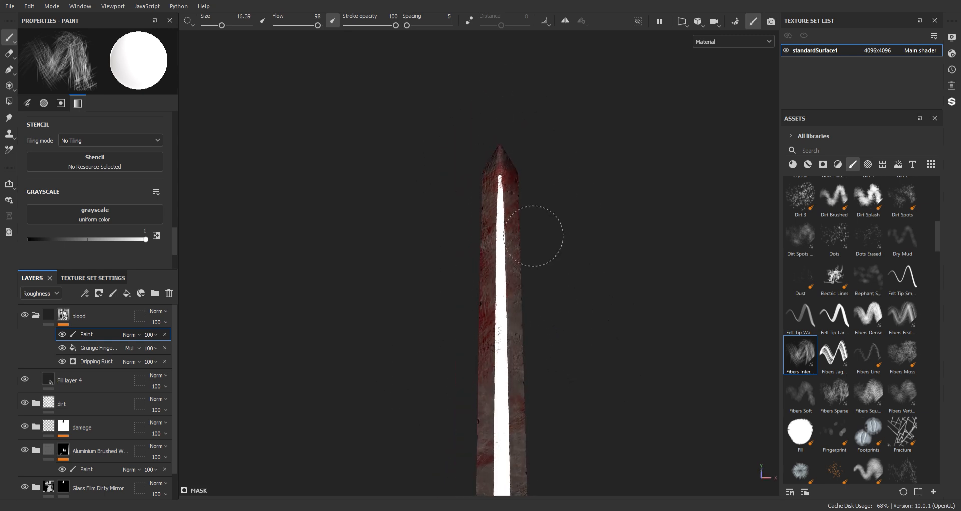
# Paint light fiber streaks of blood back onto the lower blade just above the gem
pyautogui.keyDown('alt'); pyautogui.moveTo(555, 214); pyautogui.dragTo(515, 163, button='middle'); pyautogui.keyUp('alt')
pyautogui.keyDown('alt'); pyautogui.moveTo(516, 163); pyautogui.dragTo(534, 355, button='right'); pyautogui.keyUp('alt')
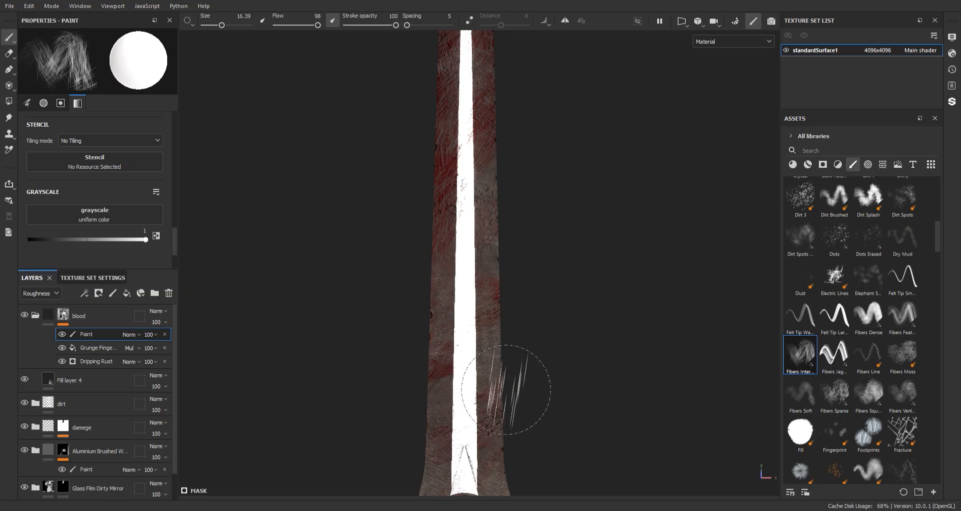
pyautogui.keyDown('alt'); pyautogui.moveTo(506, 389); pyautogui.dragTo(518, 209, button='middle'); pyautogui.keyUp('alt')
pyautogui.keyDown('alt'); pyautogui.moveTo(518, 210); pyautogui.dragTo(548, 321, button='right'); pyautogui.keyUp('alt')
pyautogui.keyDown('alt'); pyautogui.moveTo(533, 198); pyautogui.dragTo(510, 142, button='middle'); pyautogui.keyUp('alt')
pyautogui.keyDown('alt'); pyautogui.moveTo(541, 210); pyautogui.dragTo(553, 235); pyautogui.keyUp('alt')
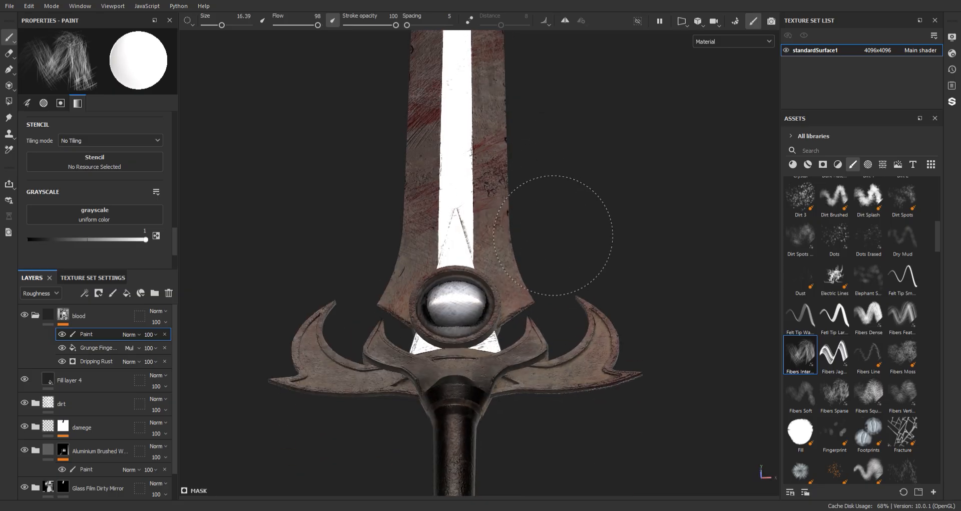
# Examine the blood distribution over the whole sword from different angles and under changing light
pyautogui.keyDown('alt'); pyautogui.moveTo(622, 272); pyautogui.dragTo(577, 301); pyautogui.keyUp('alt')
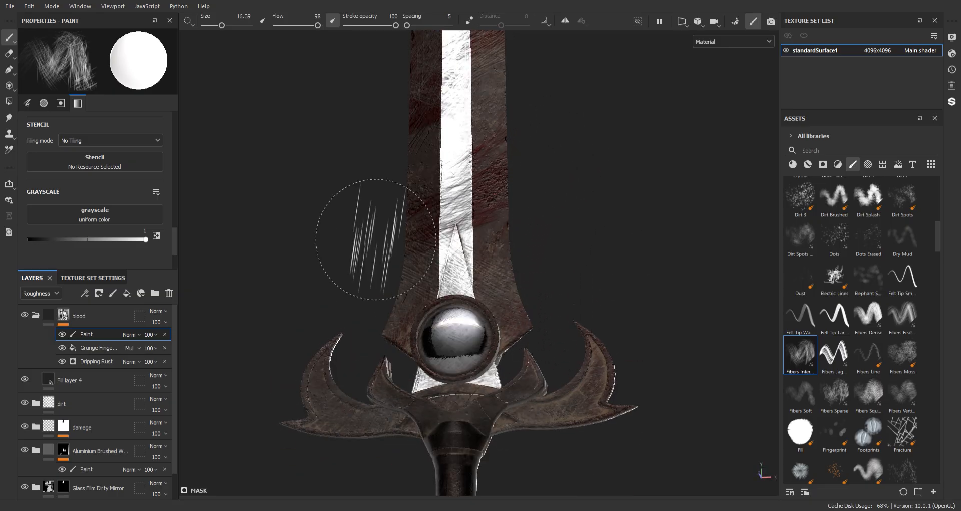
pyautogui.keyDown('alt'); pyautogui.moveTo(632, 216); pyautogui.dragTo(213, 240); pyautogui.keyUp('alt')
pyautogui.keyDown('alt'); pyautogui.moveTo(443, 184); pyautogui.dragTo(407, 325, button='middle'); pyautogui.keyUp('alt')
pyautogui.keyDown('alt'); pyautogui.moveTo(413, 261); pyautogui.dragTo(425, 121, button='right'); pyautogui.keyUp('alt')
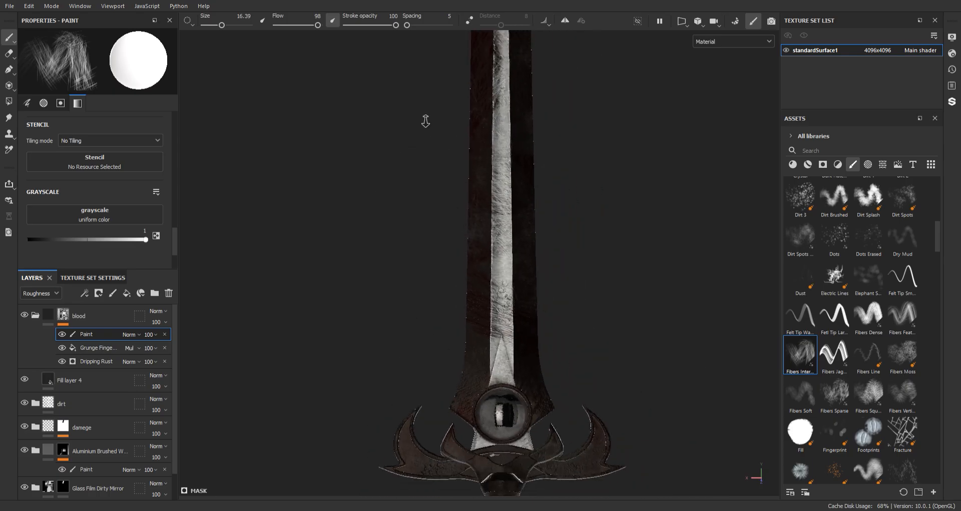
pyautogui.keyDown('alt'); pyautogui.moveTo(490, 222); pyautogui.dragTo(591, 212); pyautogui.keyUp('alt')
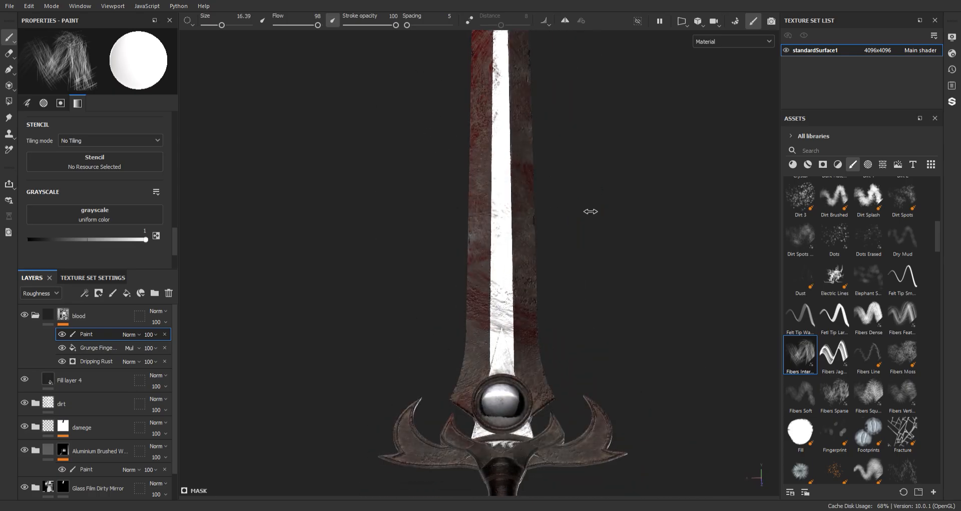
pyautogui.keyDown('alt'); pyautogui.moveTo(591, 211); pyautogui.dragTo(476, 98, button='right'); pyautogui.keyUp('alt')
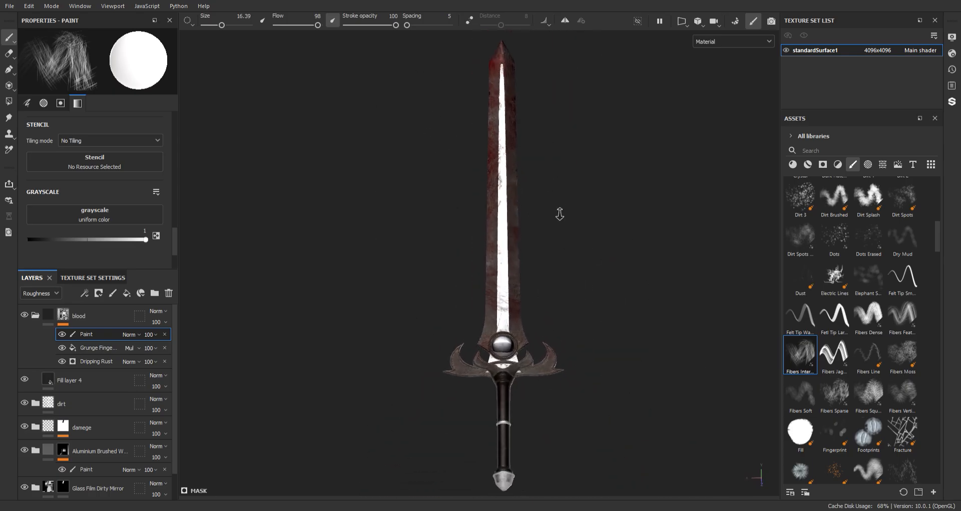